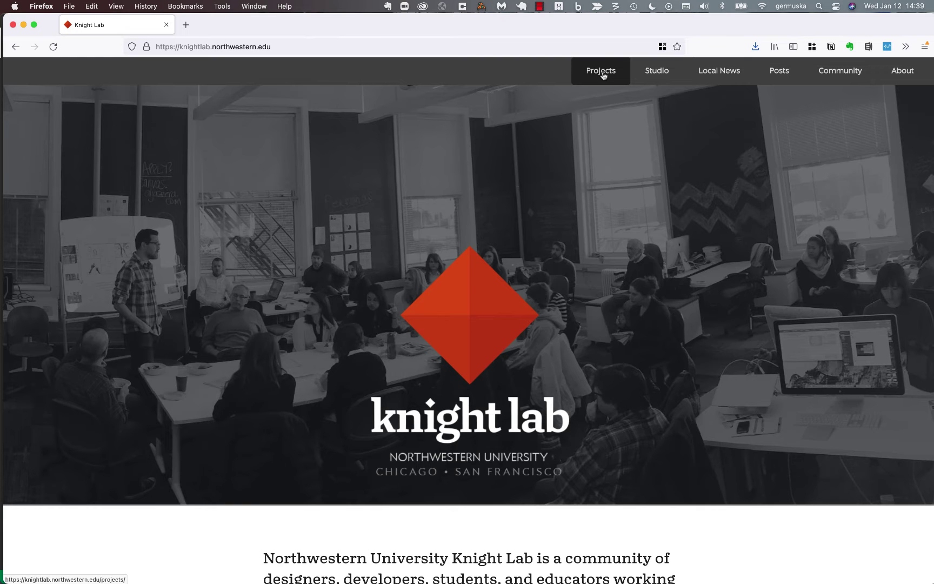
# Step: Open Knight Lab's Projects page and scroll to the Storytelling tools: Juxtapose, StoryMap and Timeline
pyautogui.click(603, 74)
pyautogui.scroll(-2, 575, 443)
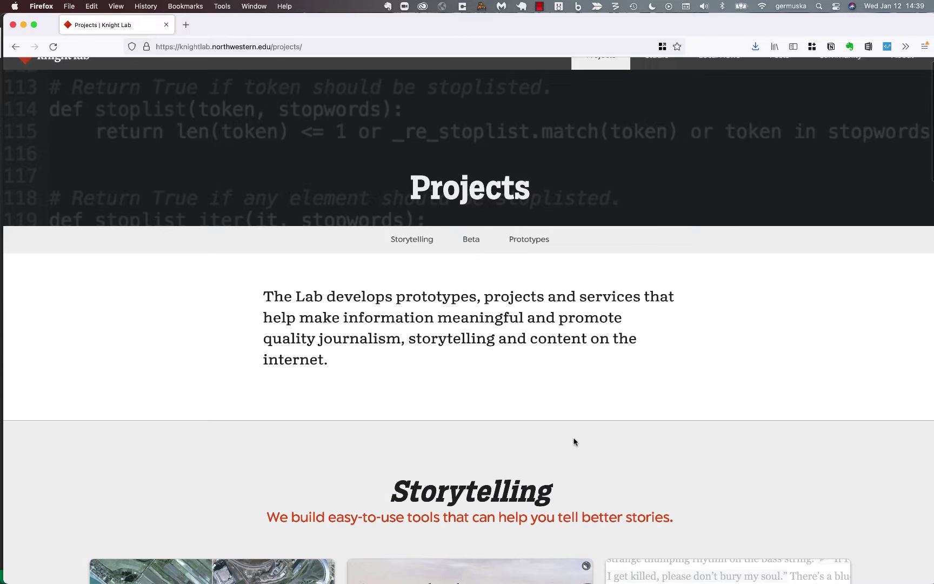
pyautogui.scroll(-6, 575, 442)
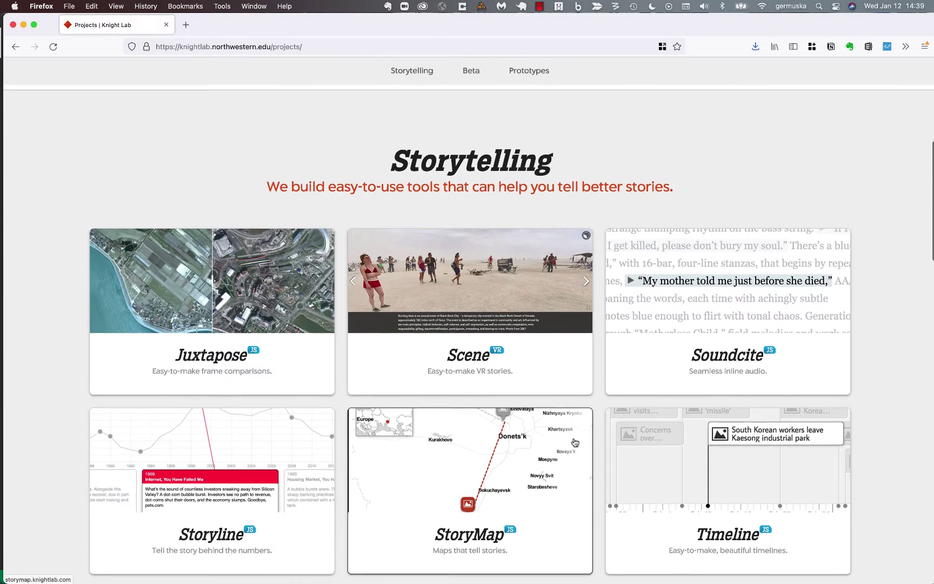
pyautogui.scroll(-1, 575, 443)
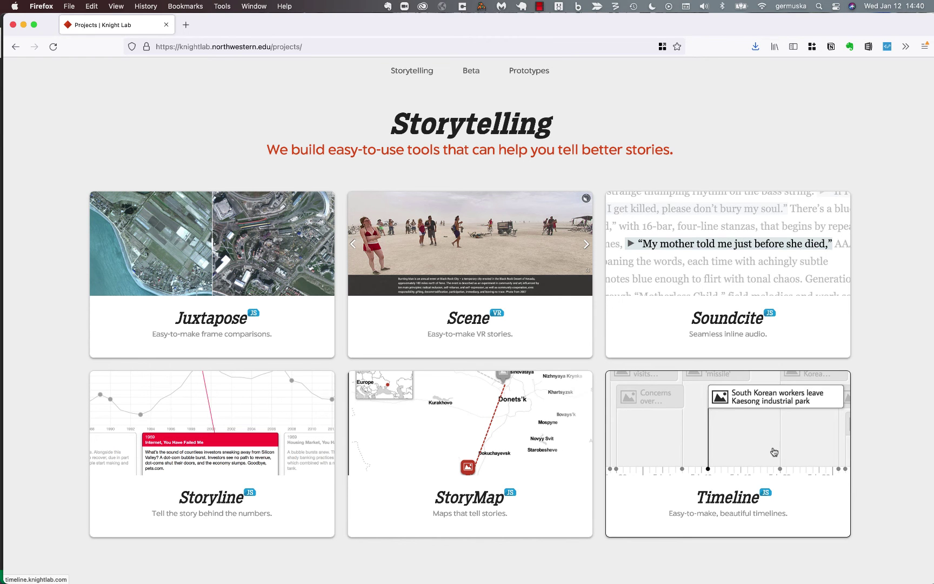
# Step: Open the TimelineJS project page in a new tab and look over its homepage
pyautogui.keyDown('super'); pyautogui.click(724, 504); pyautogui.keyUp('super')
pyautogui.click(233, 33)
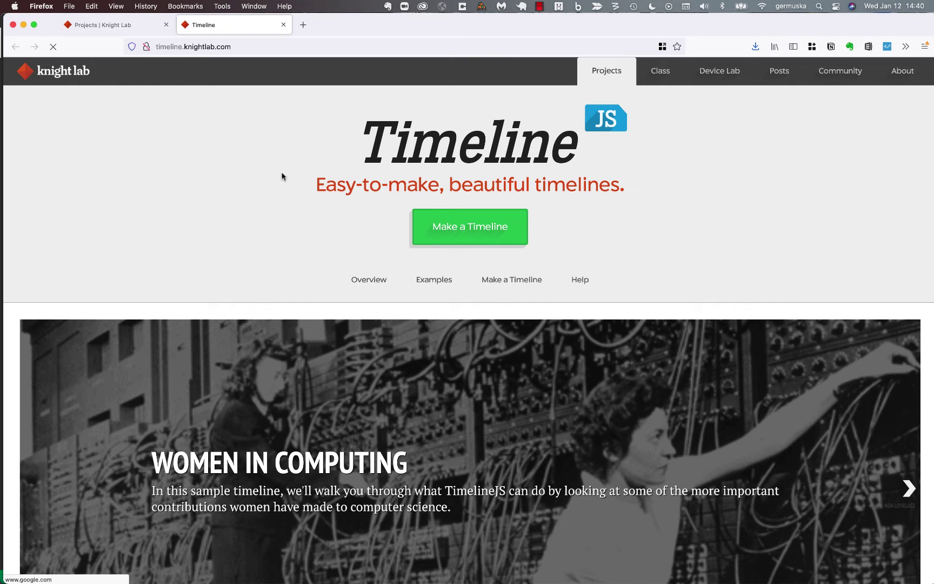
pyautogui.scroll(-1, 209, 254)
pyautogui.scroll(2, 210, 258)
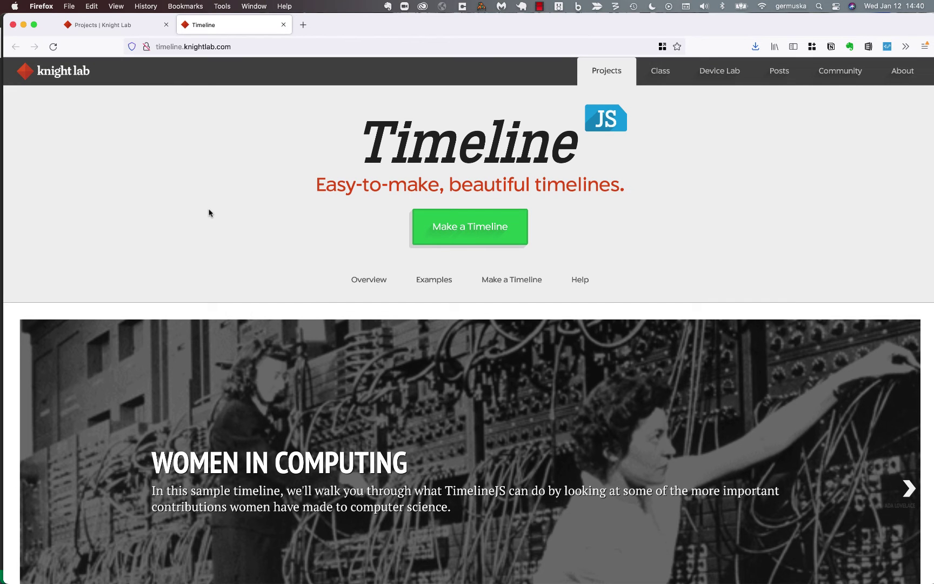
pyautogui.scroll(-10, 209, 213)
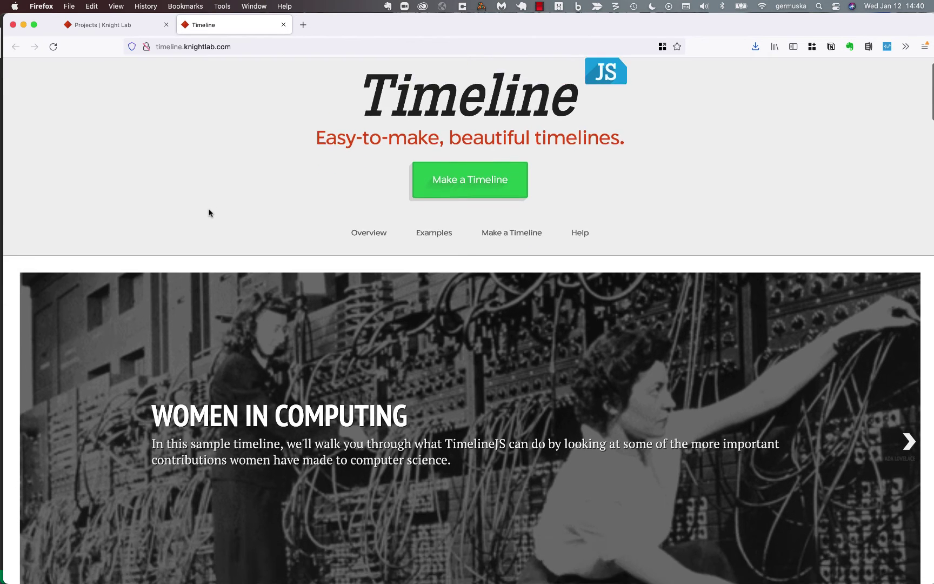
pyautogui.scroll(3, 209, 211)
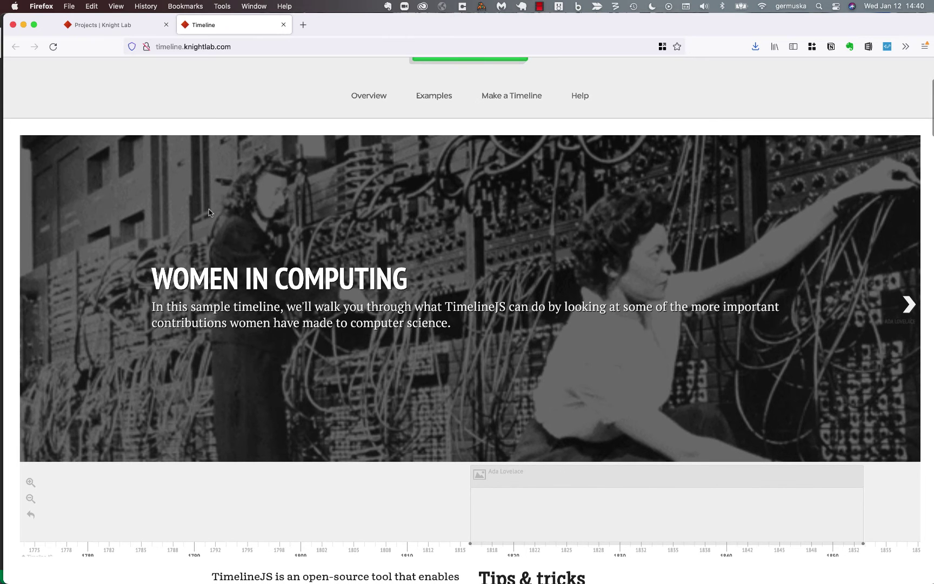
# Step: Browse the Women in Computing slides: Ada Lovelace, First Computer, ENIAC women, Spärck Jones, Hopper's compiler
pyautogui.click(912, 305)
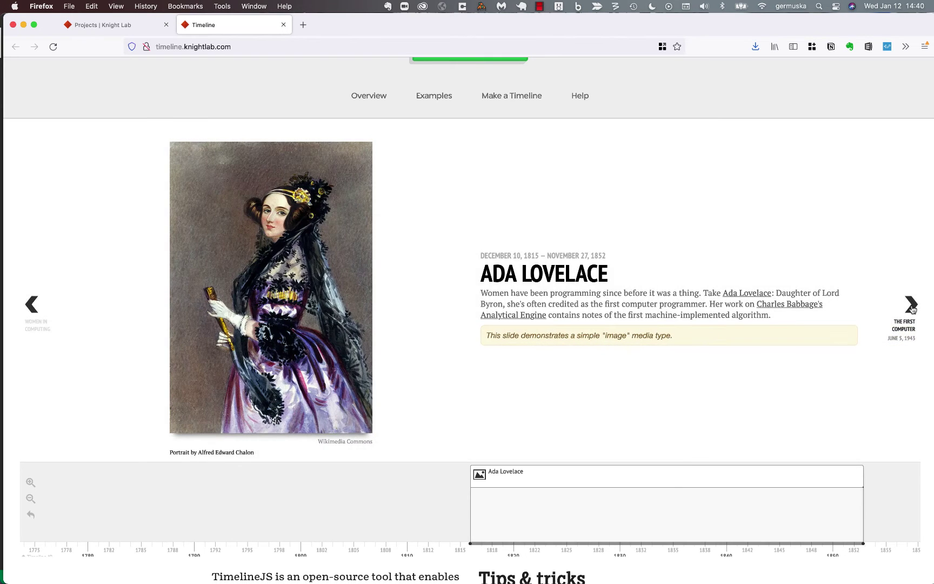
pyautogui.click(912, 305)
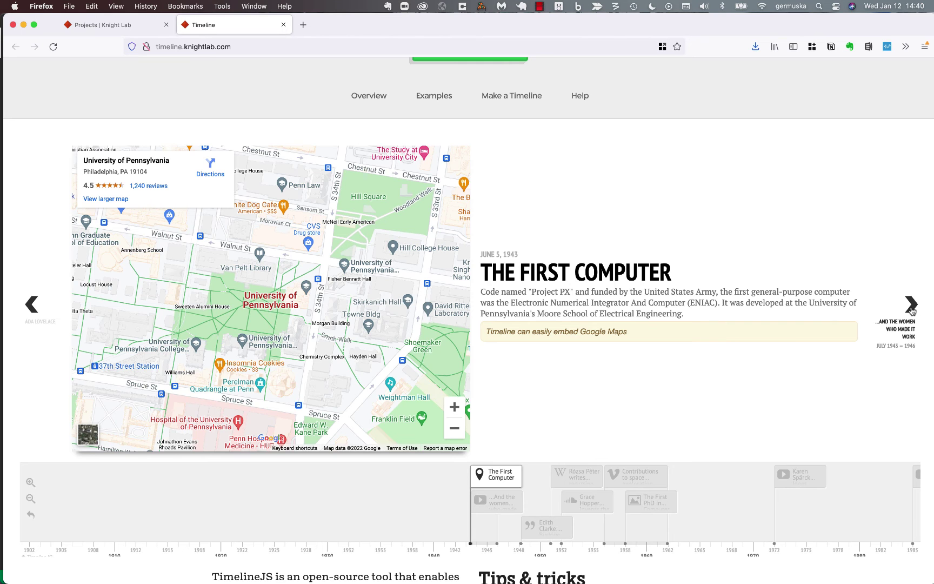
pyautogui.click(912, 306)
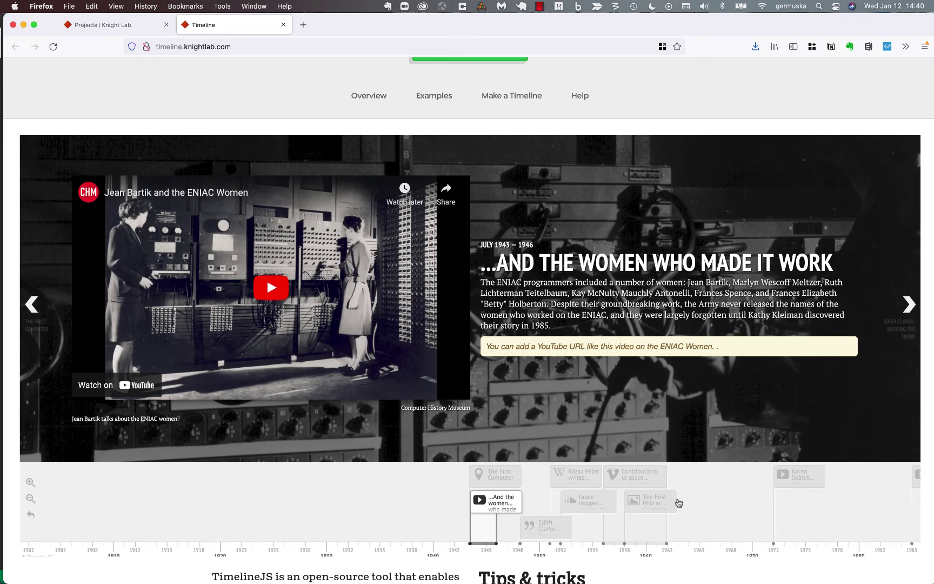
pyautogui.click(808, 478)
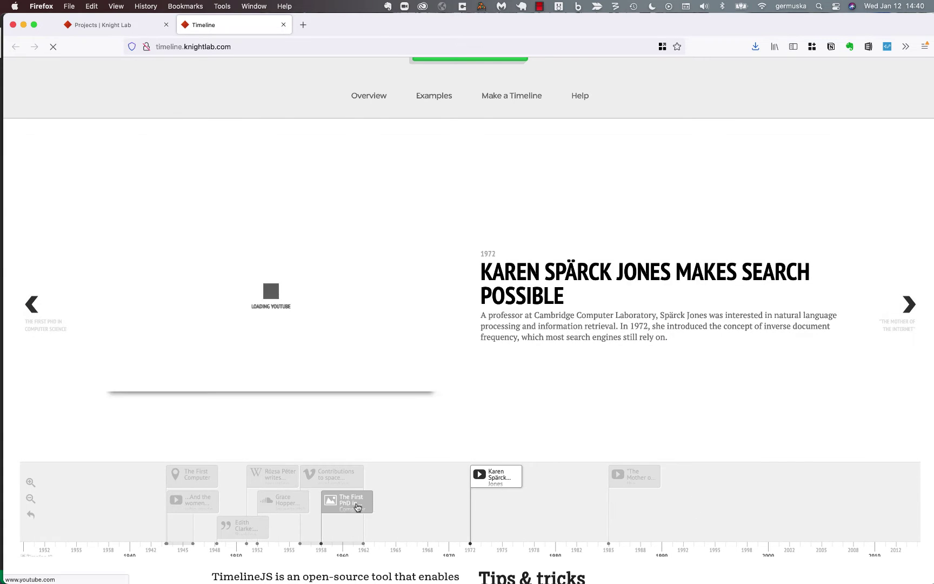
pyautogui.click(287, 504)
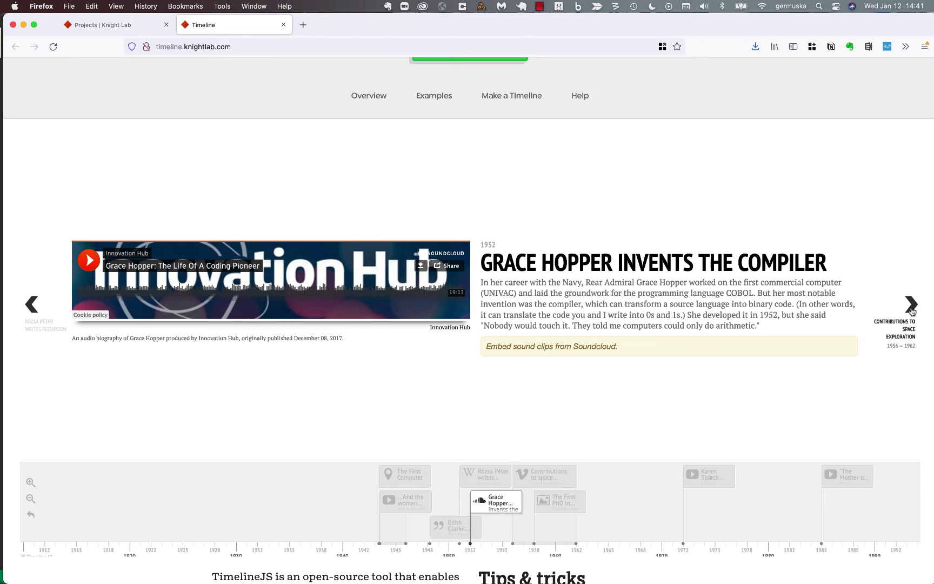
pyautogui.scroll(-5, 558, 398)
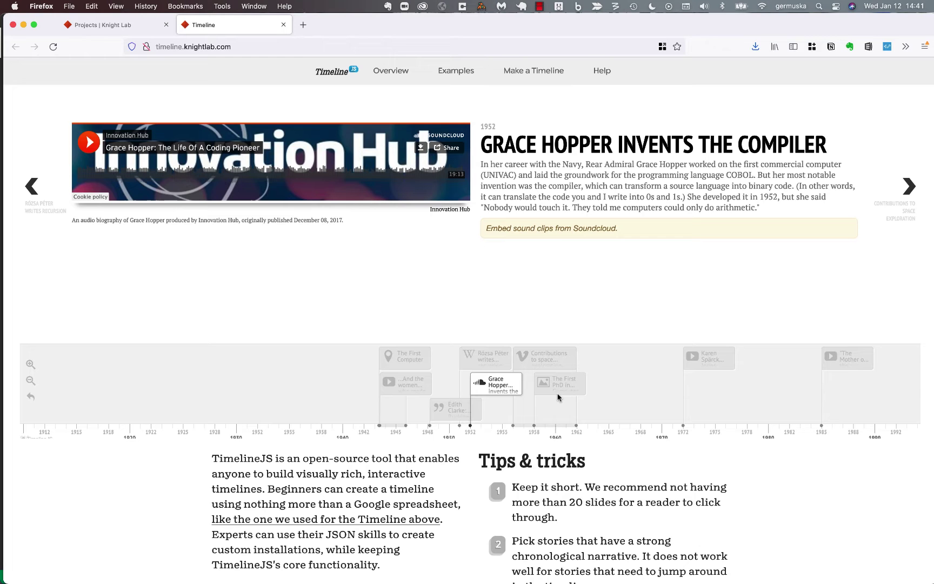
pyautogui.scroll(12, 559, 258)
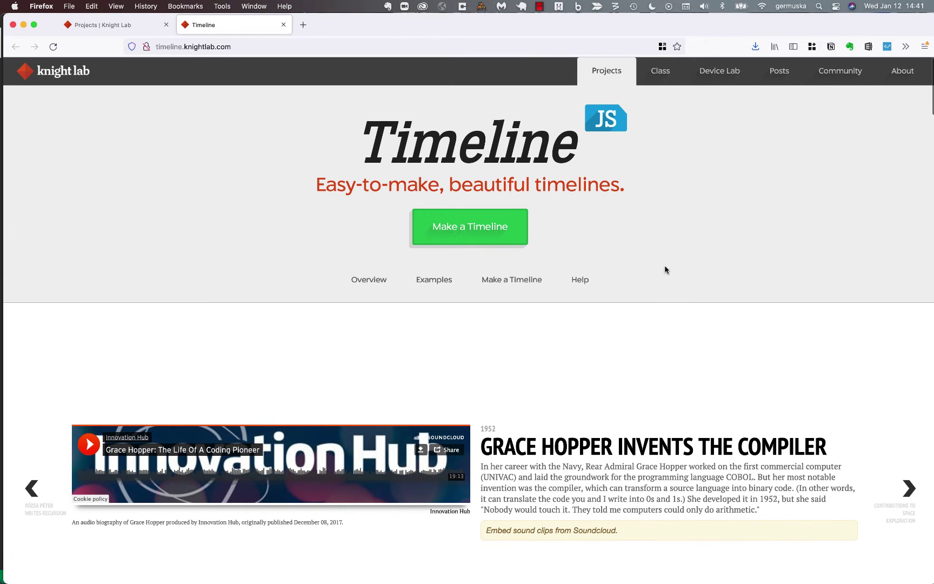
# Step: Go to Make a Timeline and open the Official TimelineJS3 Template copy page in a new tab
pyautogui.click(466, 229)
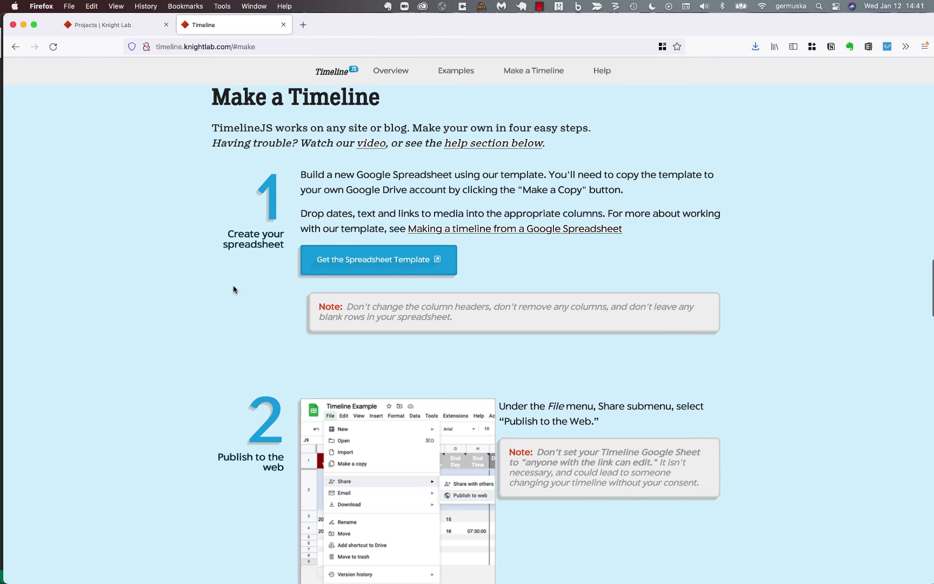
pyautogui.click(371, 262)
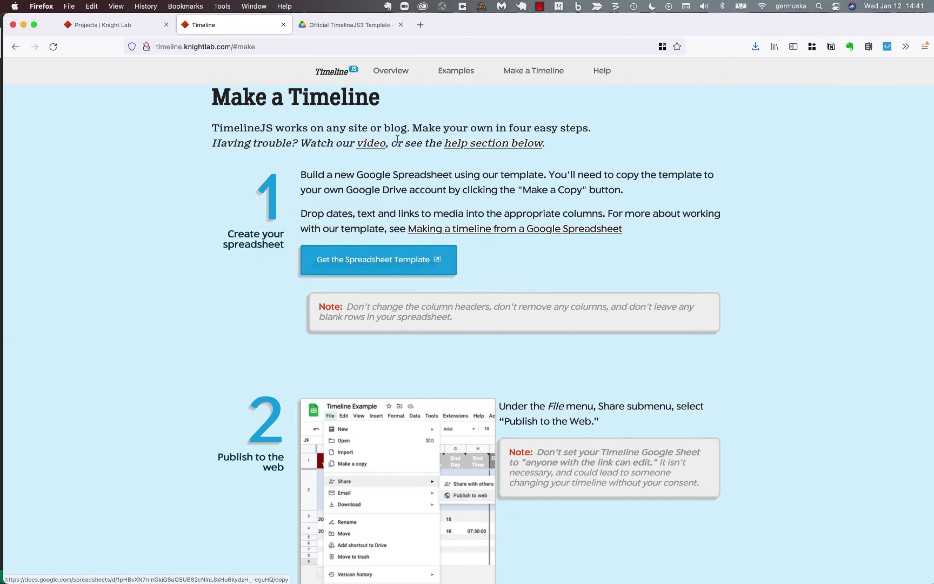
pyautogui.click(351, 28)
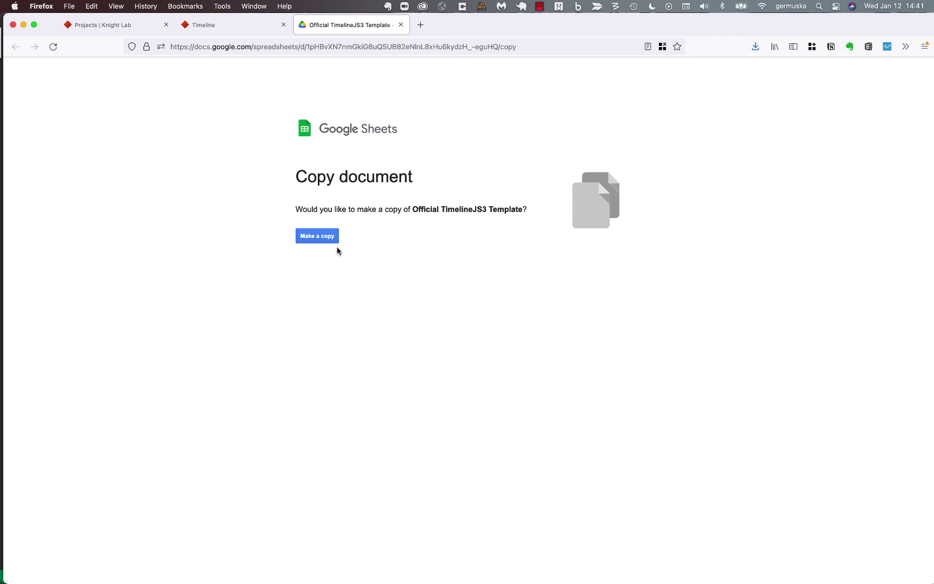
# Step: Save a 'Copy of Official TimelineJS3 Template' to Drive
pyautogui.click(321, 239)
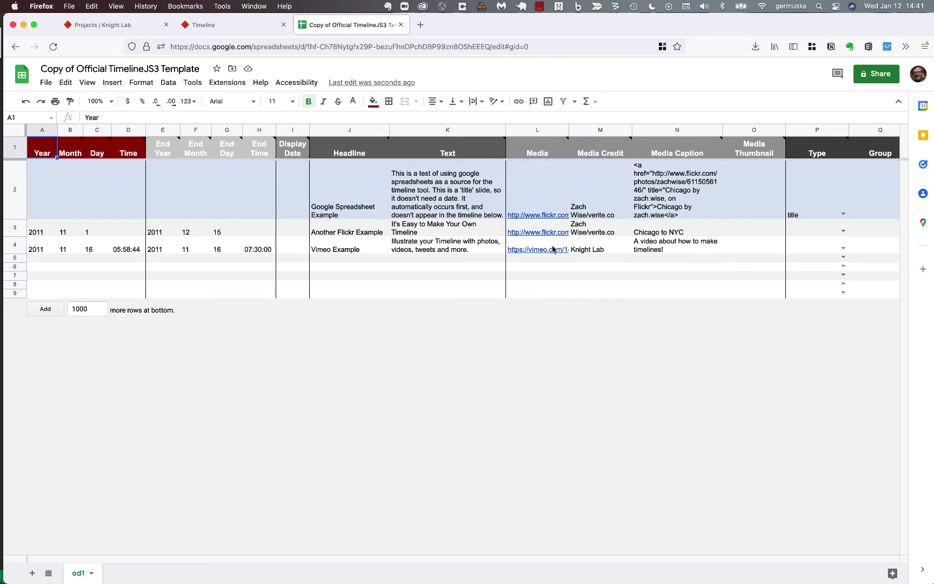
# Step: Return to the Timeline instructions and scroll across the sample timeline's published spreadsheet columns
pyautogui.click(224, 27)
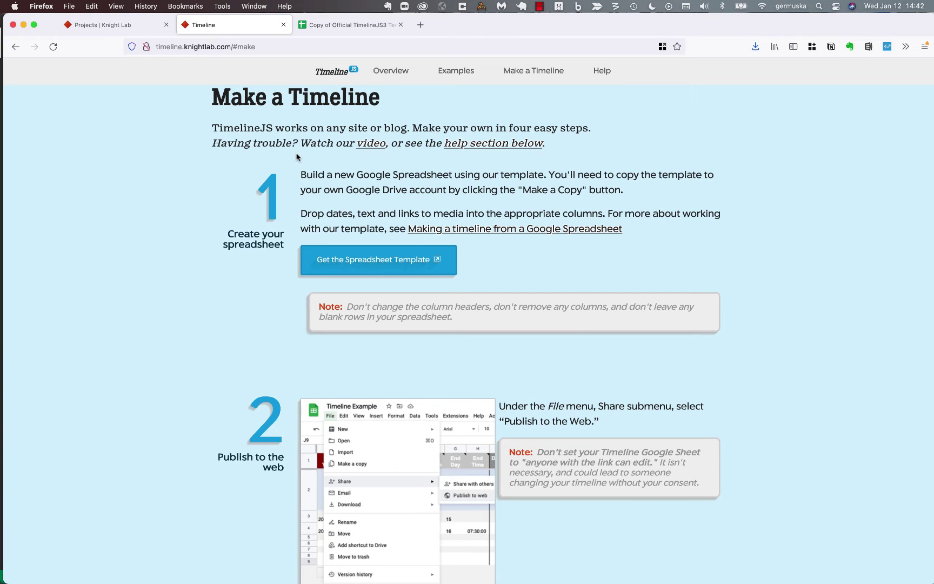
pyautogui.scroll(20, 296, 157)
pyautogui.scroll(-10, 296, 157)
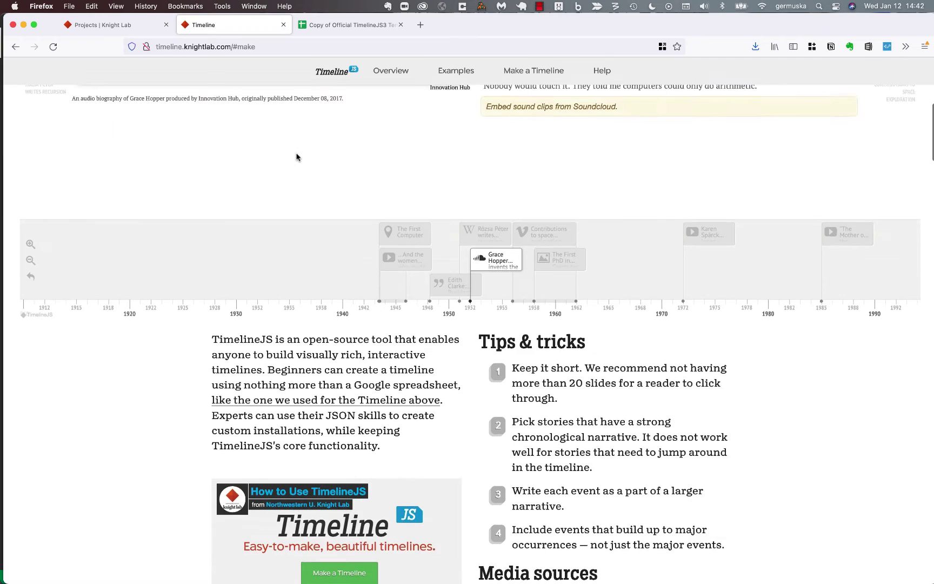
pyautogui.scroll(-3, 296, 157)
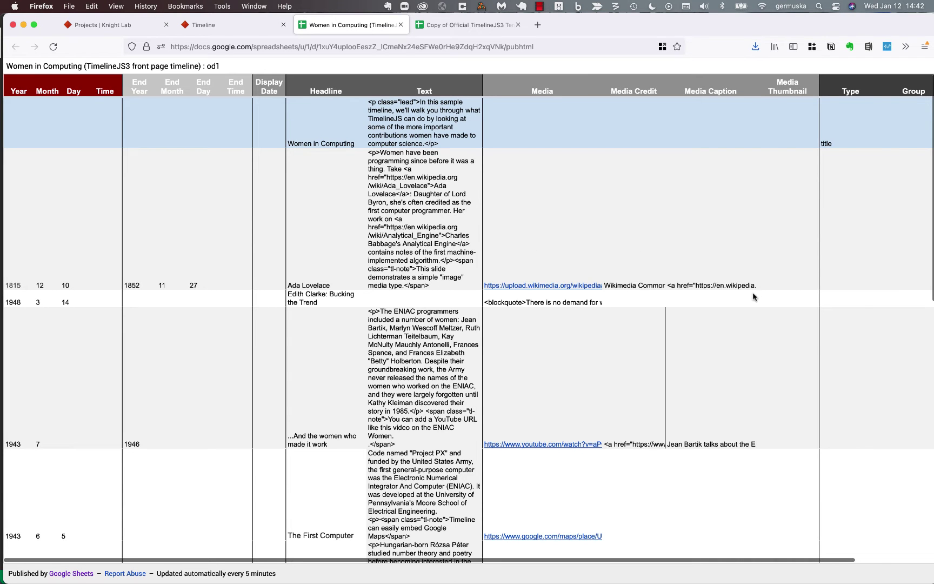
pyautogui.hscroll(3, 862, 310)
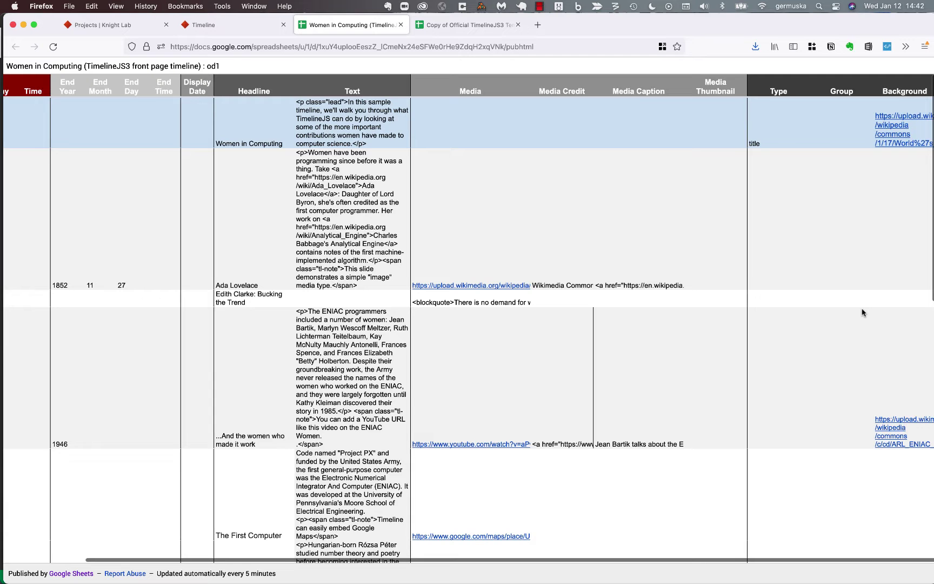
pyautogui.hscroll(-3, 465, 395)
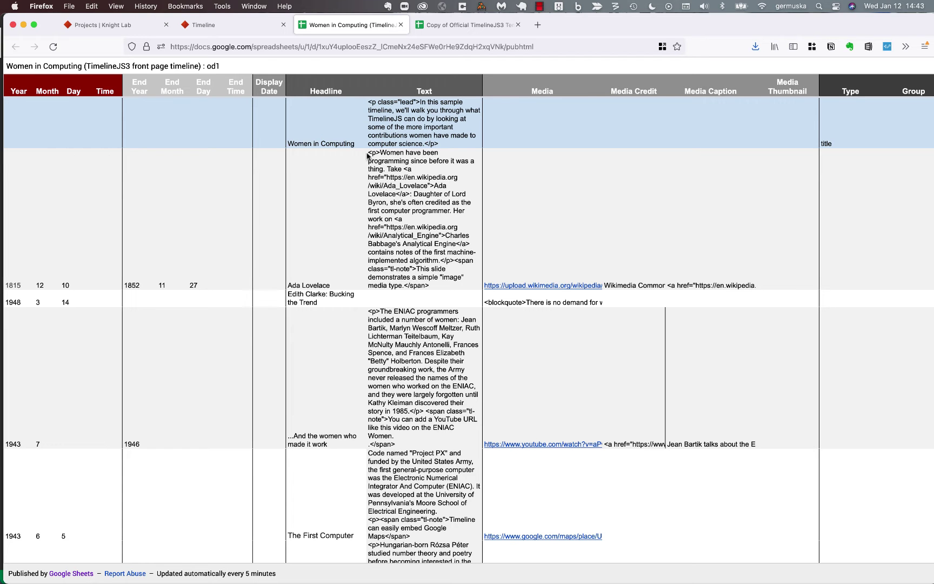
# Step: Highlight the HTML in the Ada Lovelace entry's Text cell, then go back to the sample timeline
pyautogui.moveTo(368, 155); pyautogui.dragTo(445, 250)
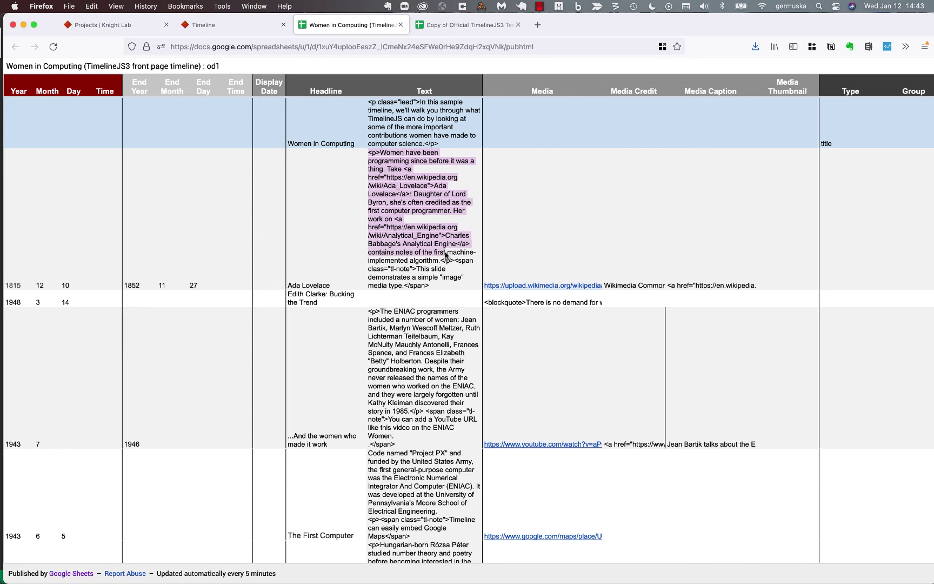
pyautogui.click(417, 242)
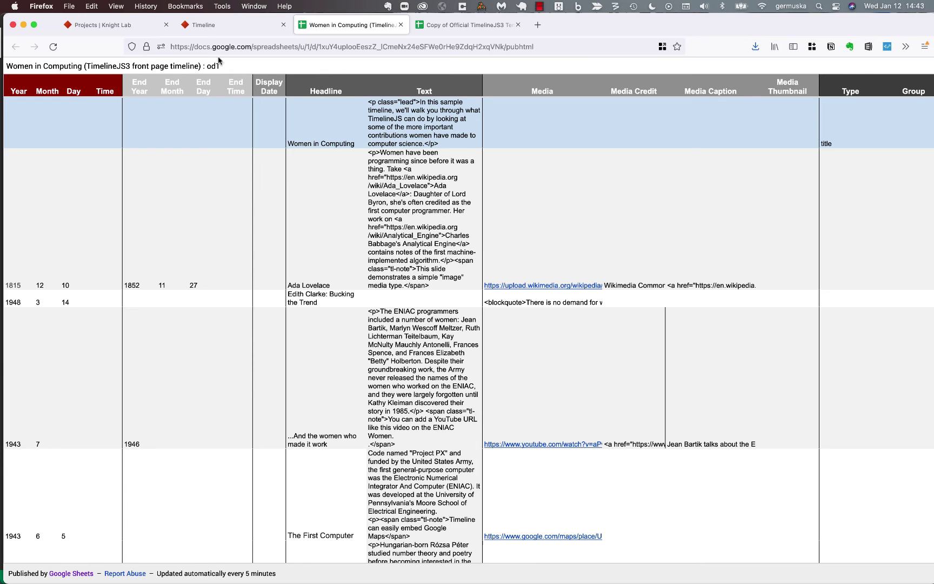
pyautogui.click(217, 26)
pyautogui.scroll(5, 281, 144)
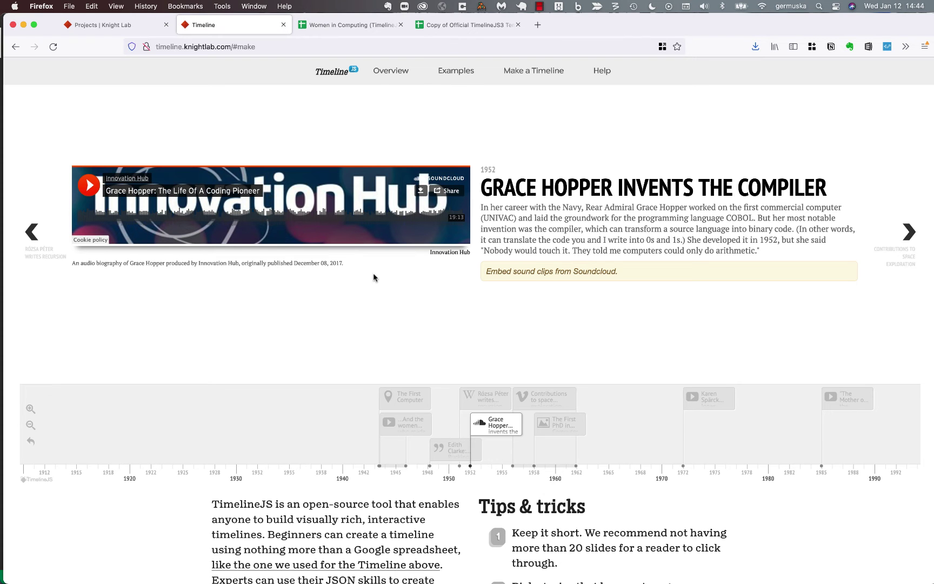
pyautogui.click(363, 30)
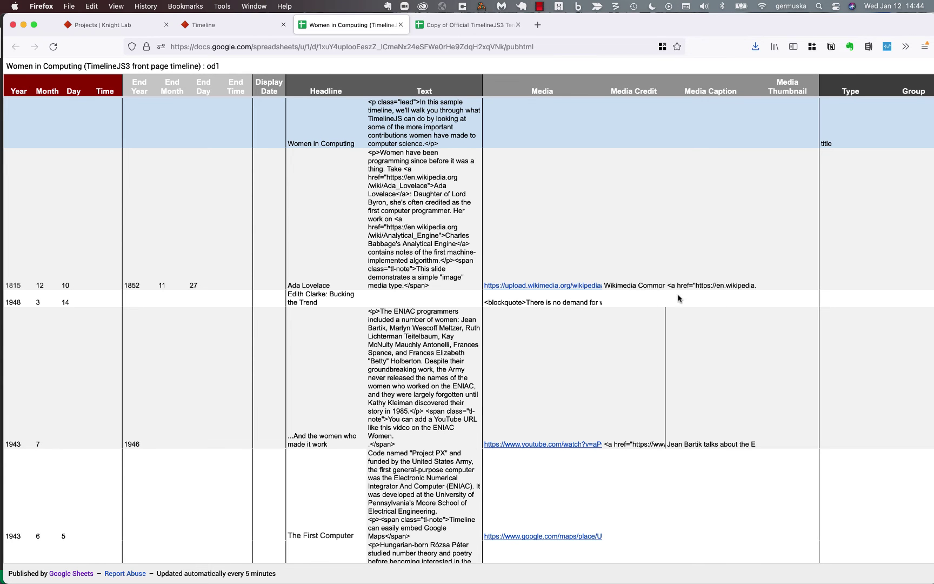
pyautogui.hscroll(4, 754, 354)
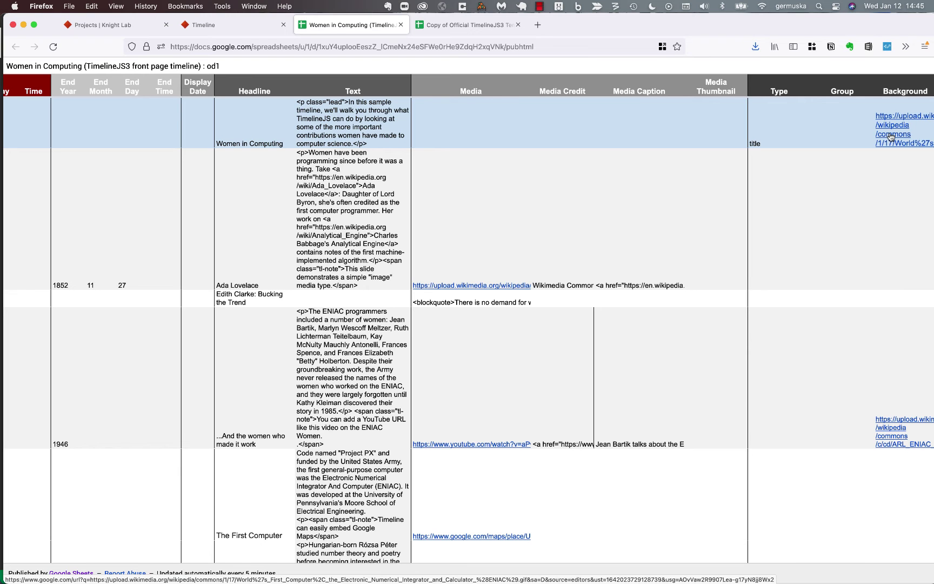
pyautogui.click(223, 30)
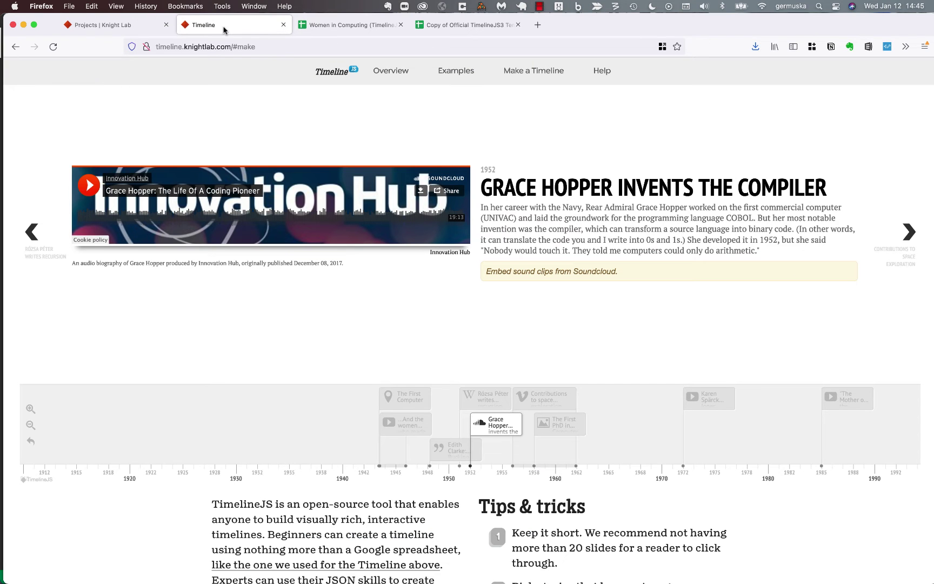
# Step: Return the sample timeline to its Women in Computing title slide and scroll through the Make a Timeline steps
pyautogui.click(40, 439)
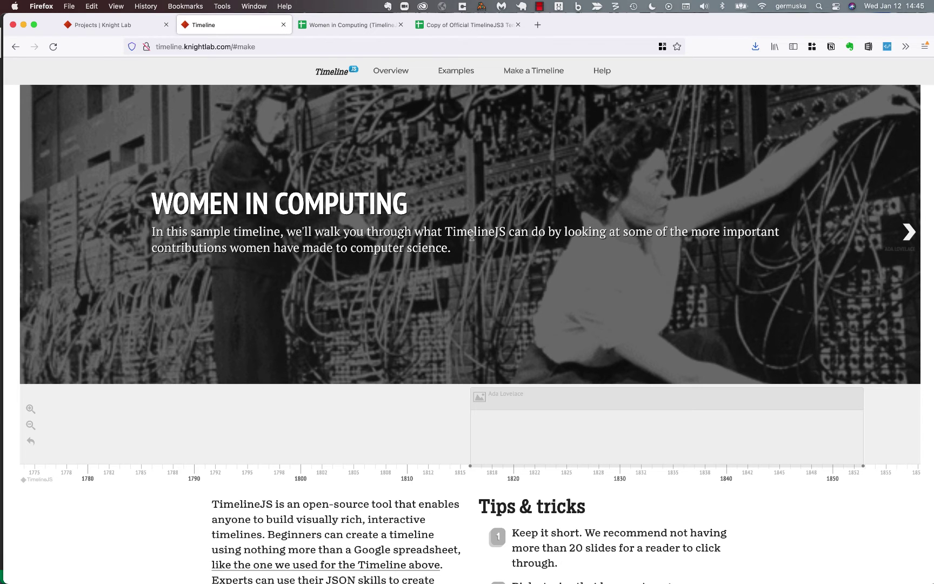
pyautogui.scroll(-2, 495, 355)
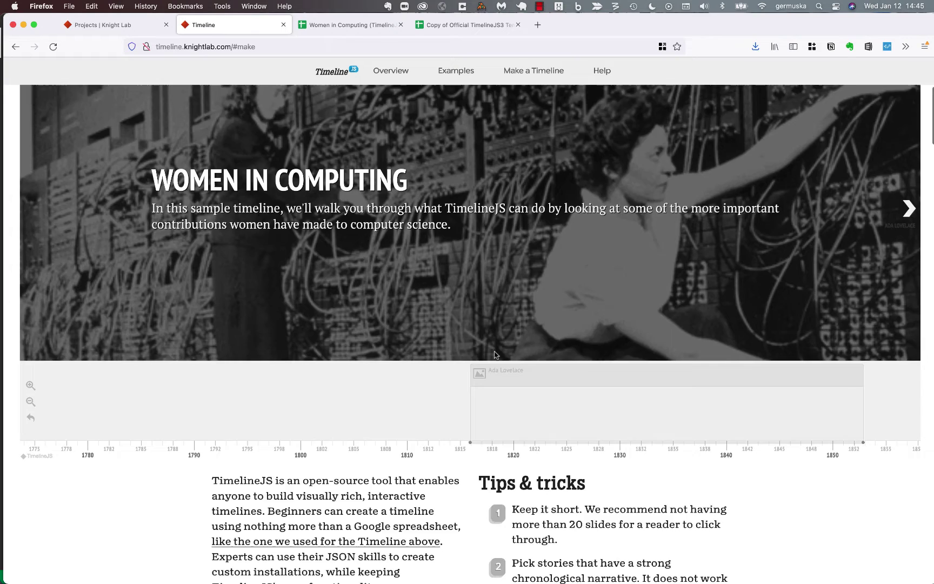
pyautogui.scroll(-15, 495, 354)
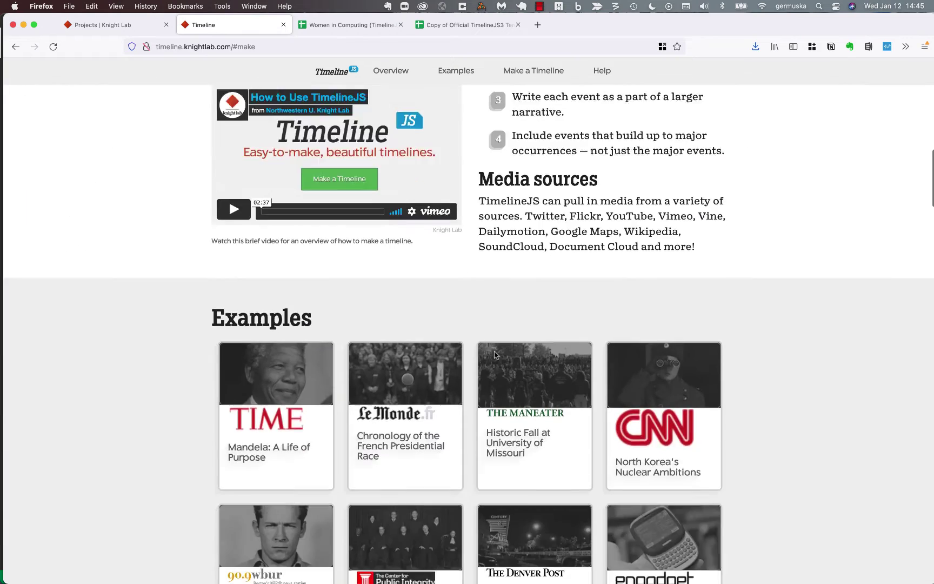
pyautogui.scroll(-20, 496, 354)
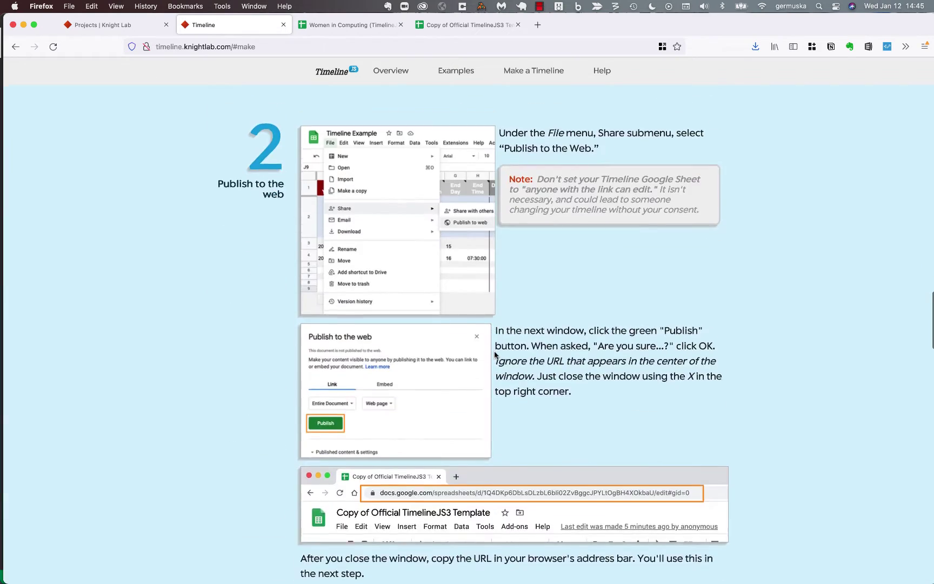
pyautogui.scroll(10, 496, 355)
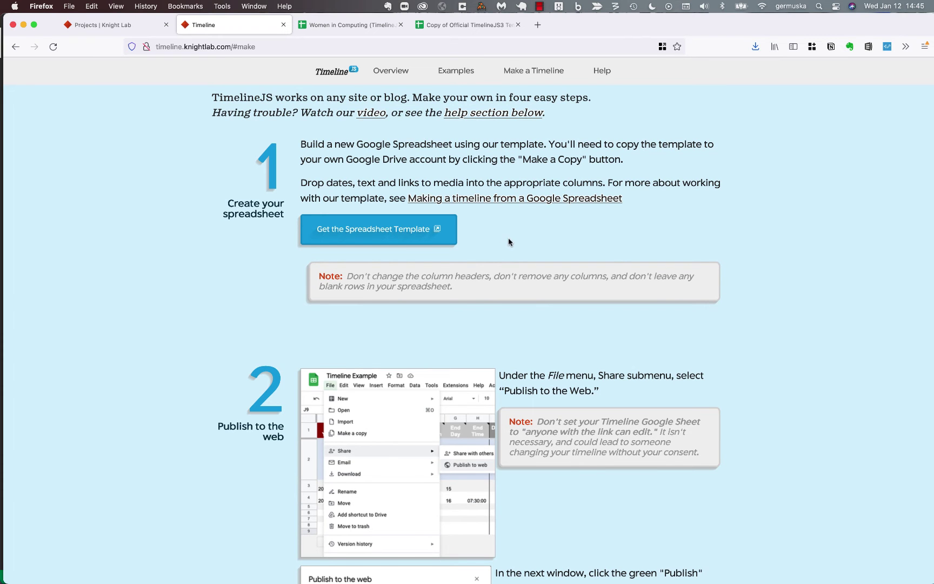
pyautogui.scroll(-8, 511, 262)
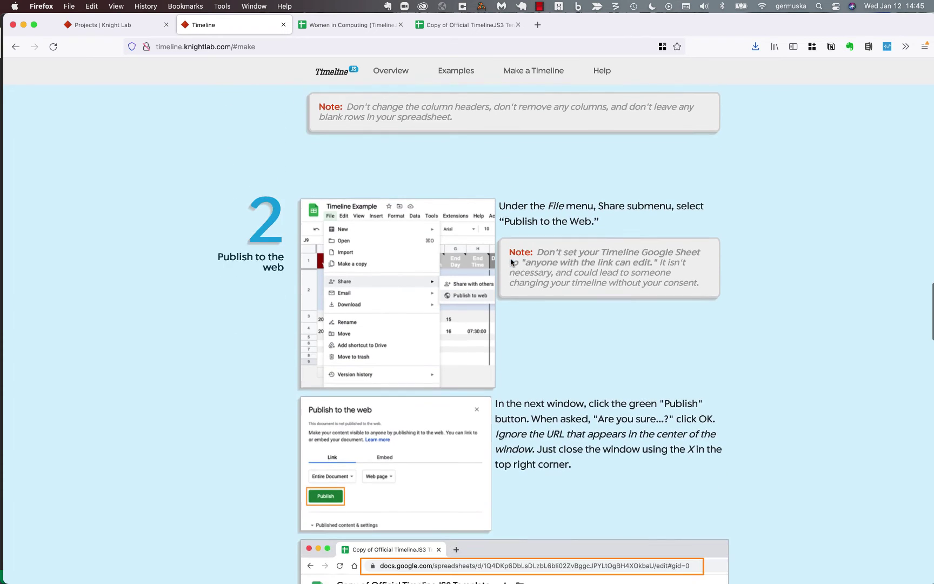
pyautogui.scroll(-3, 577, 317)
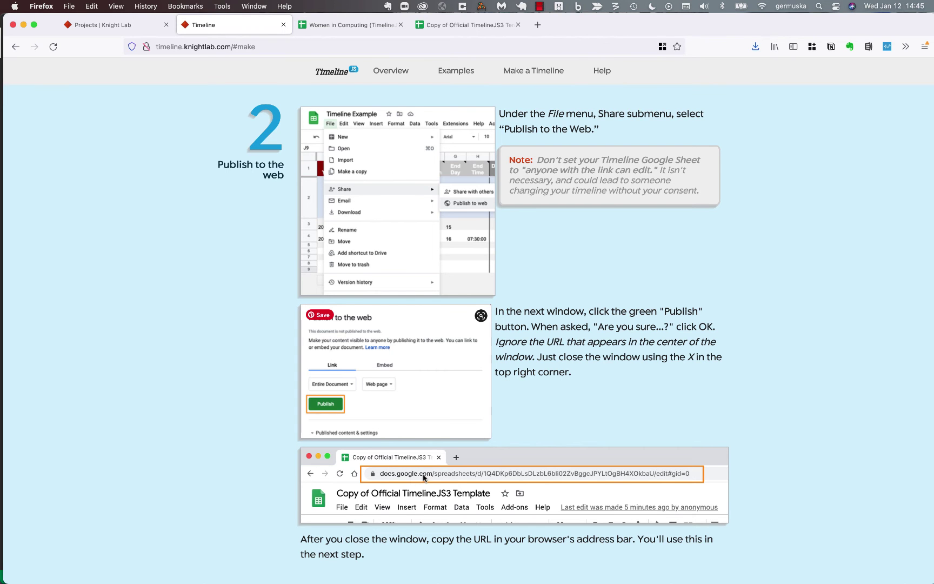
# Step: Copy the published Women in Computing sheet's URL and return to step 3, Generate your timeline
pyautogui.click(355, 27)
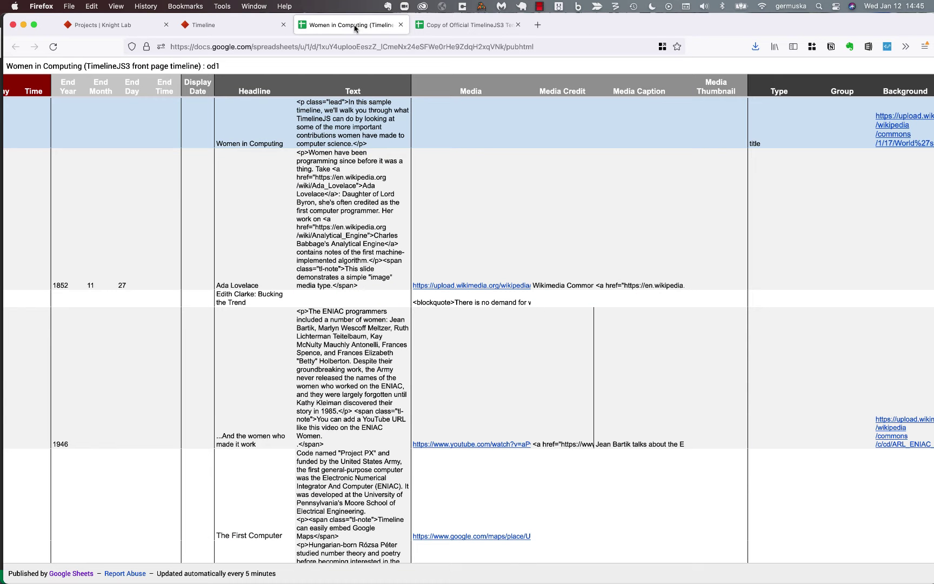
pyautogui.click(319, 45)
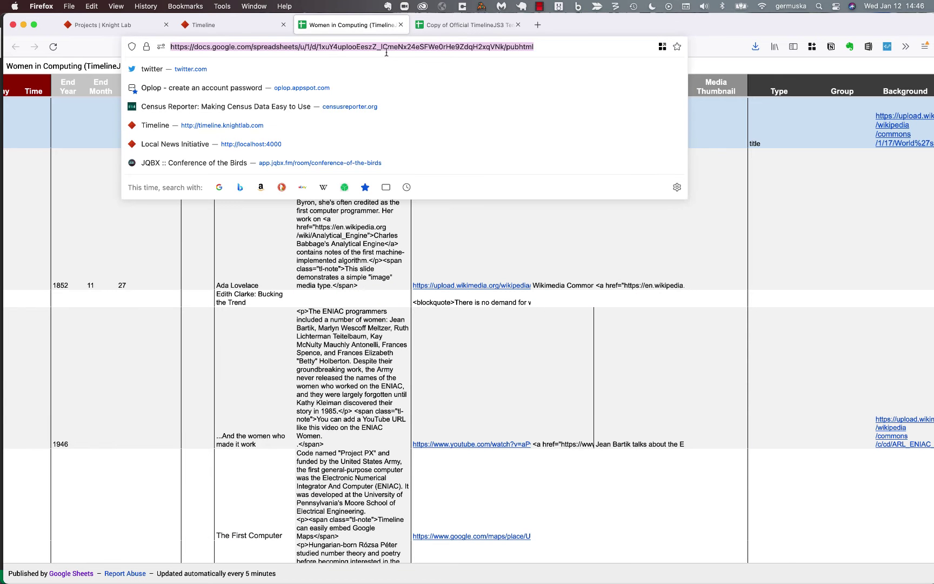
pyautogui.hotkey('ctrl', 'shift', 'Tab')
pyautogui.scroll(-5, 584, 386)
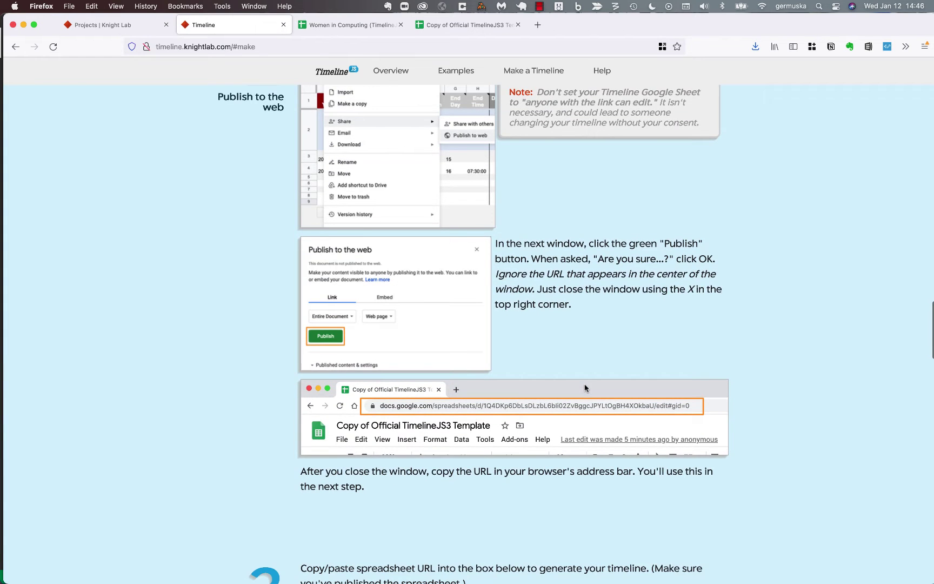
pyautogui.scroll(-5, 585, 387)
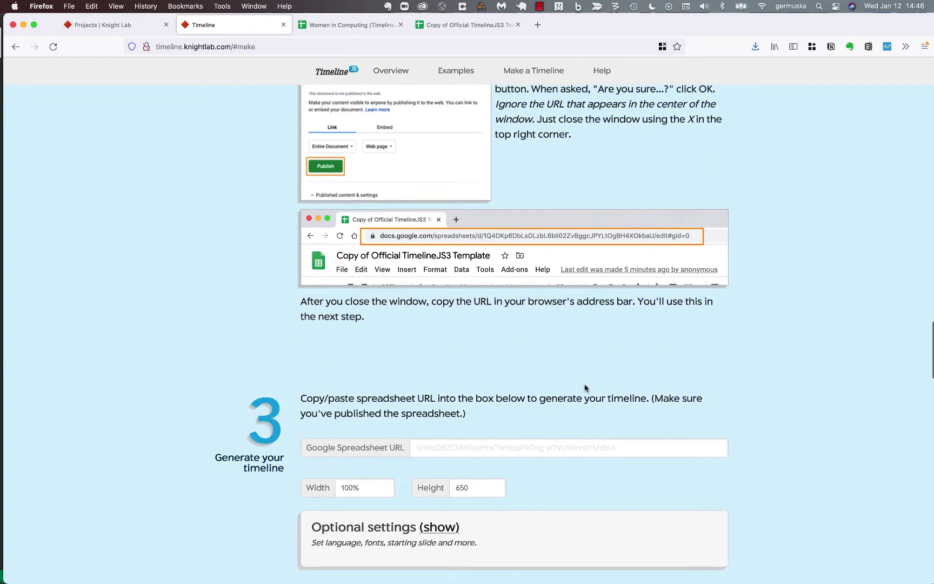
# Step: Paste the published sheet URL into the Google Spreadsheet URL field and advance the preview to Ada Lovelace
pyautogui.scroll(-2, 585, 385)
pyautogui.click(446, 282)
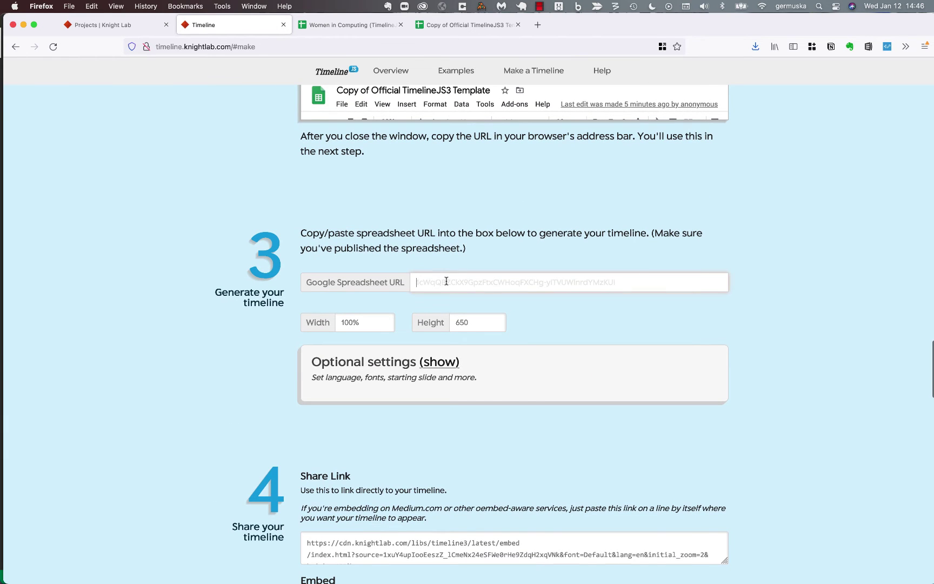
pyautogui.write('https://docs.google.com/spreadsheets/u/1/d/1xuY4upIooEeszZ_lCmeNx24eSFWe0rHe9ZdqH2xqVNk/pubhtml')
pyautogui.press('Tab')
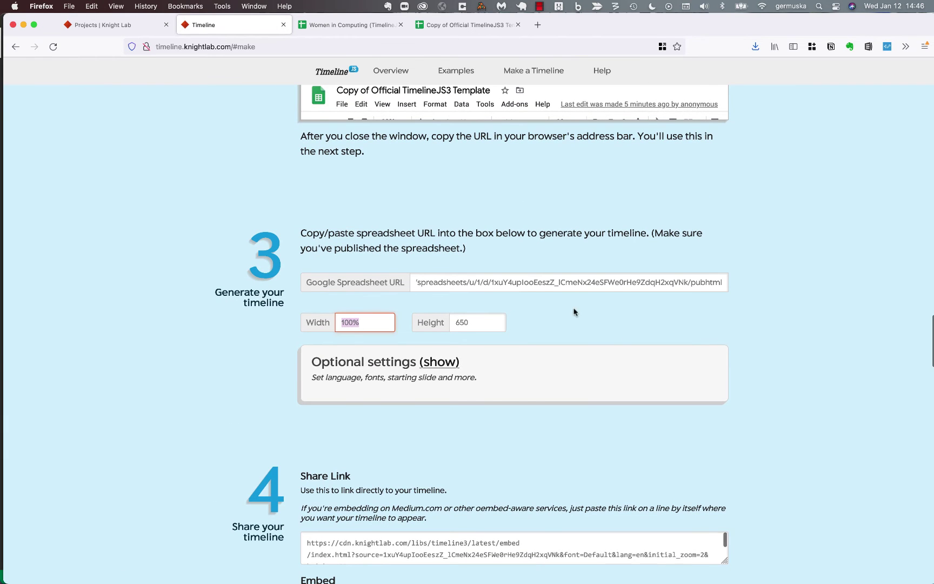
pyautogui.scroll(-8, 595, 322)
pyautogui.scroll(-4, 614, 332)
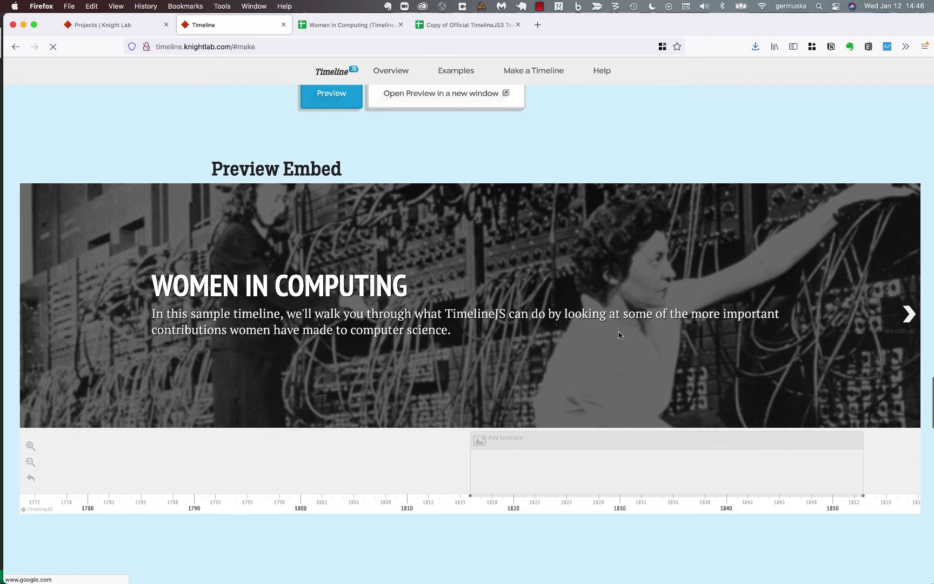
pyautogui.click(886, 331)
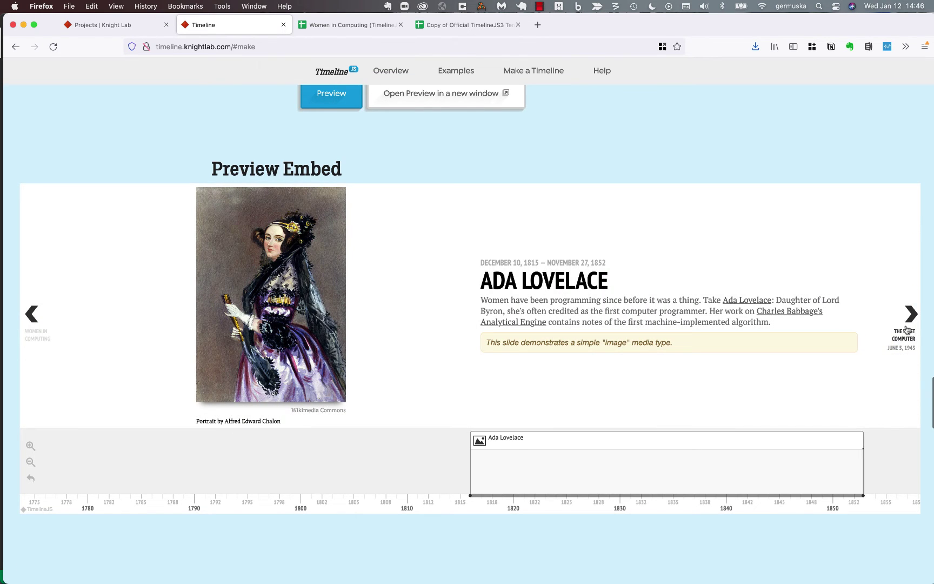
pyautogui.scroll(5, 755, 290)
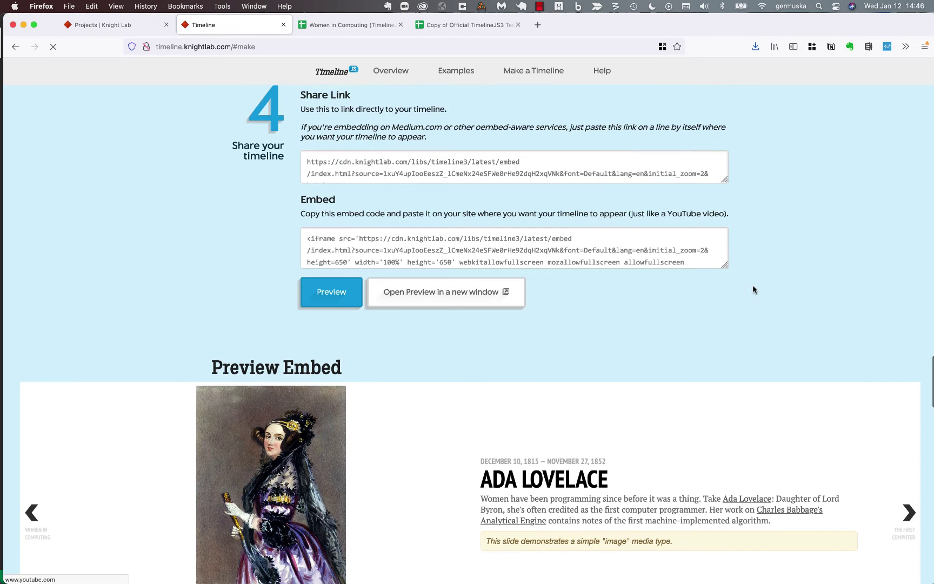
pyautogui.scroll(6, 755, 290)
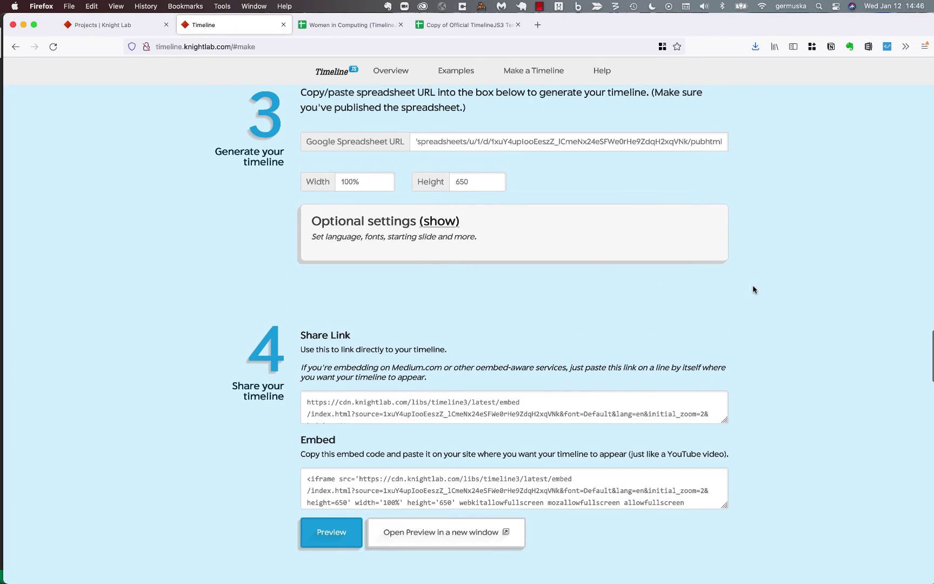
# Step: Choose the Clicker & Garamond font pairing under Optional settings
pyautogui.click(439, 223)
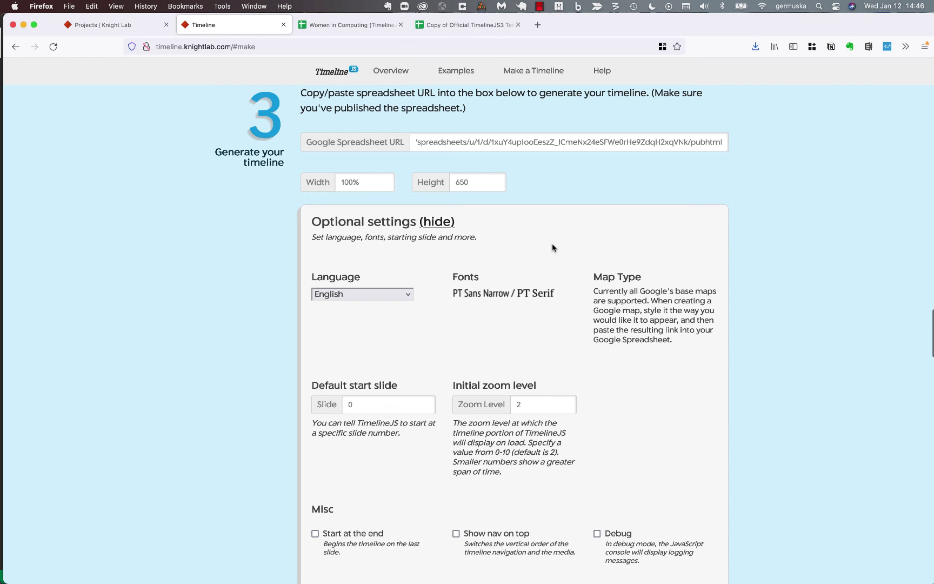
pyautogui.click(506, 293)
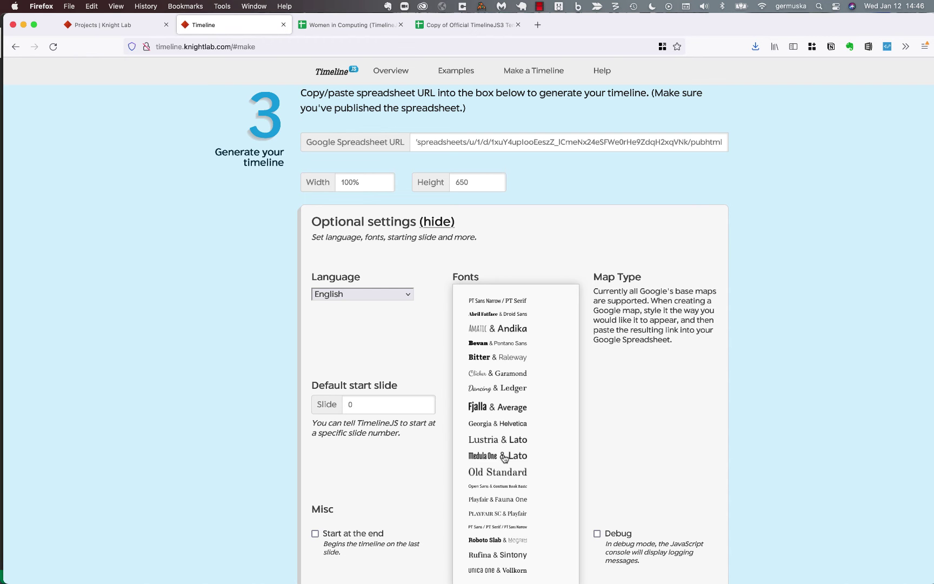
pyautogui.click(498, 374)
pyautogui.scroll(-10, 640, 428)
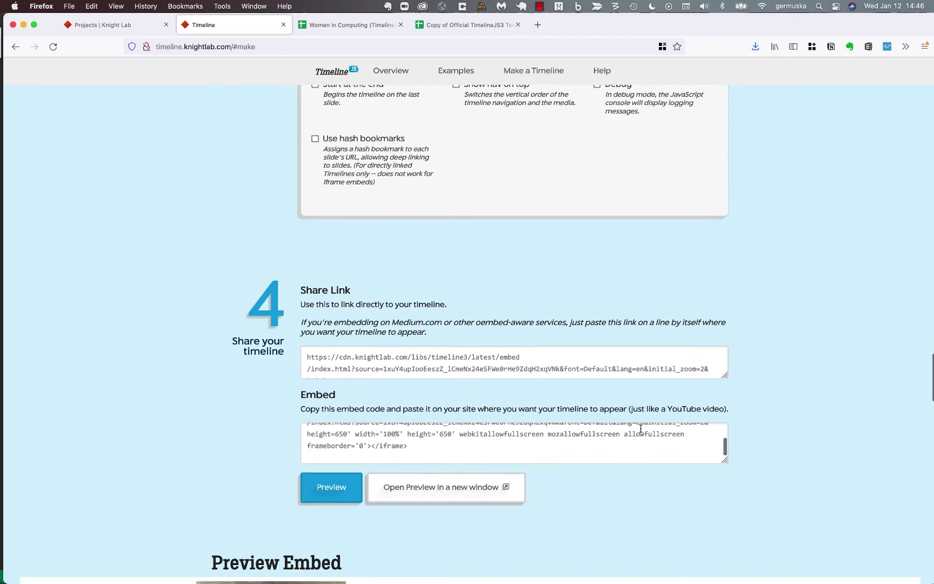
pyautogui.scroll(-7, 817, 397)
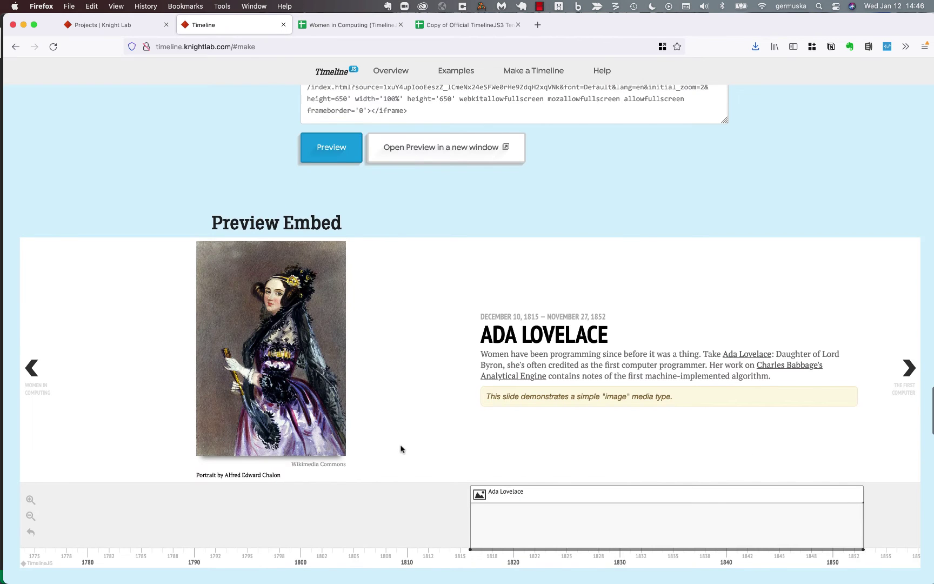
# Step: Refresh the preview and review the updated share link and embed code
pyautogui.click(327, 150)
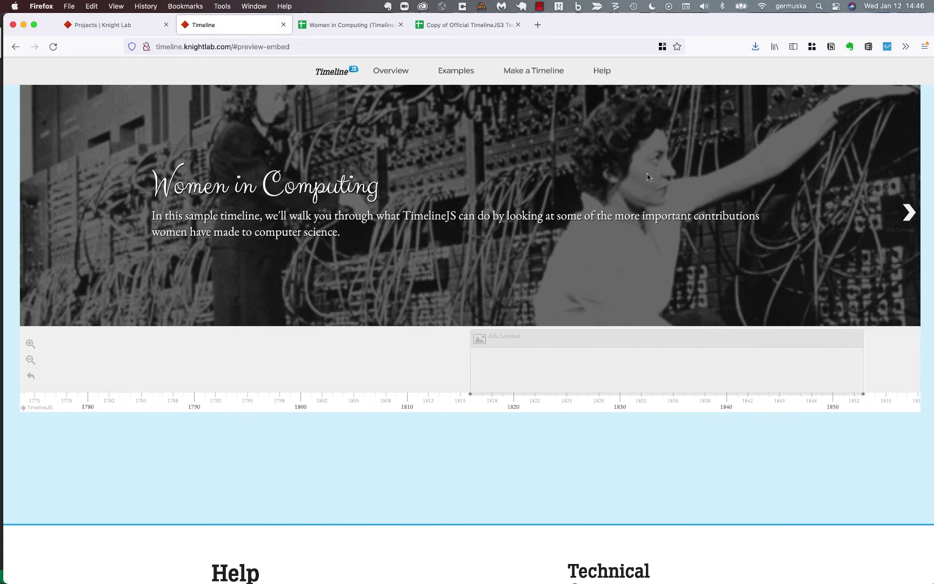
pyautogui.scroll(3, 648, 178)
pyautogui.scroll(3, 648, 178)
pyautogui.scroll(6, 819, 170)
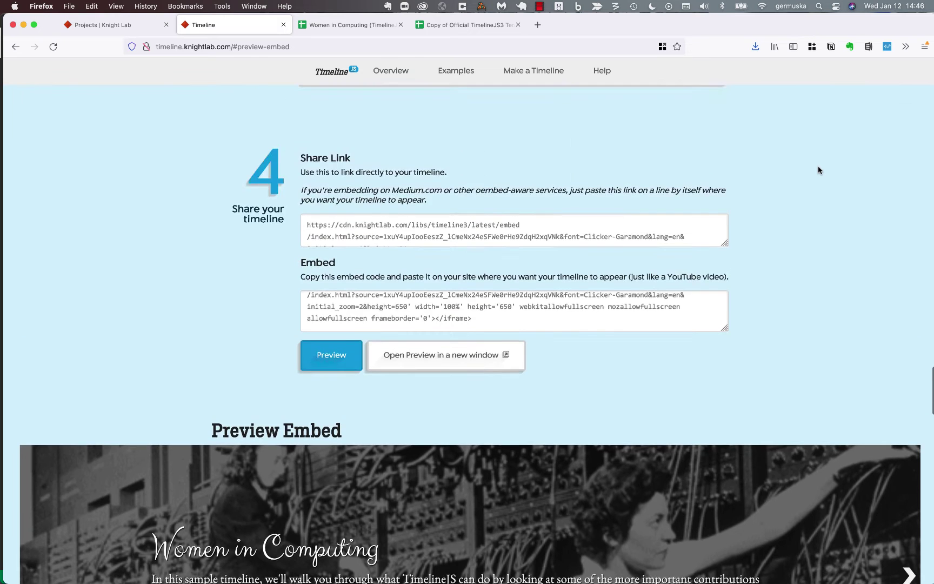
pyautogui.scroll(5, 819, 171)
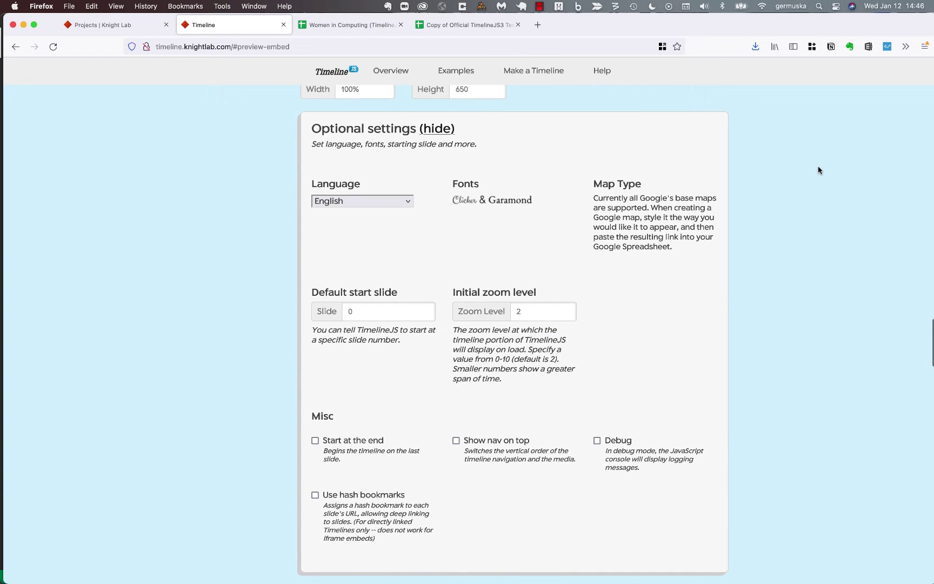
pyautogui.scroll(-4, 819, 171)
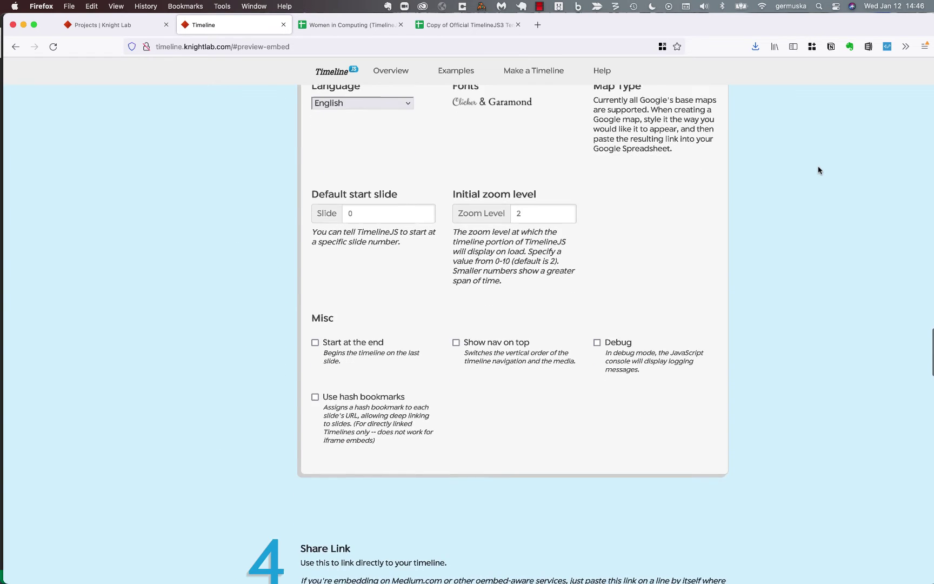
pyautogui.scroll(-6, 819, 171)
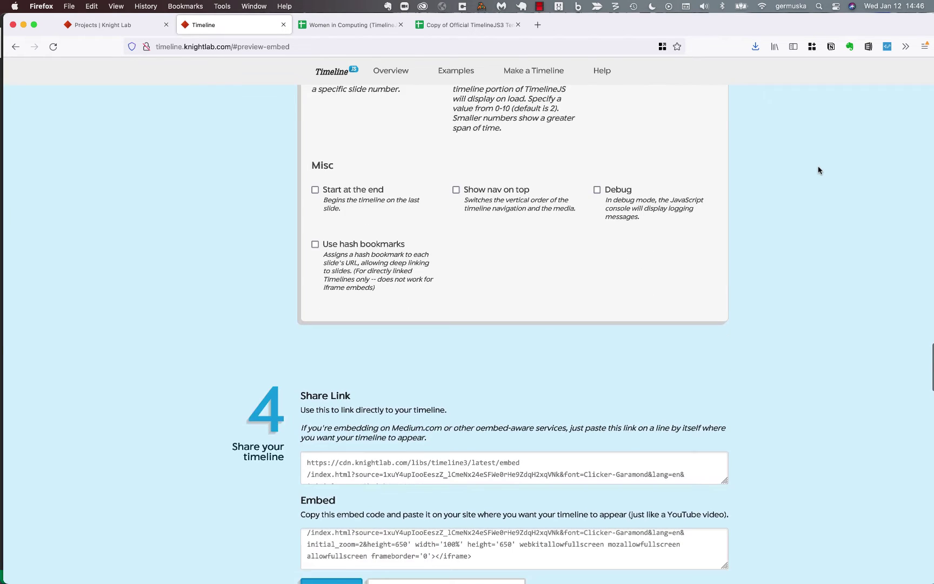
pyautogui.scroll(-8, 819, 171)
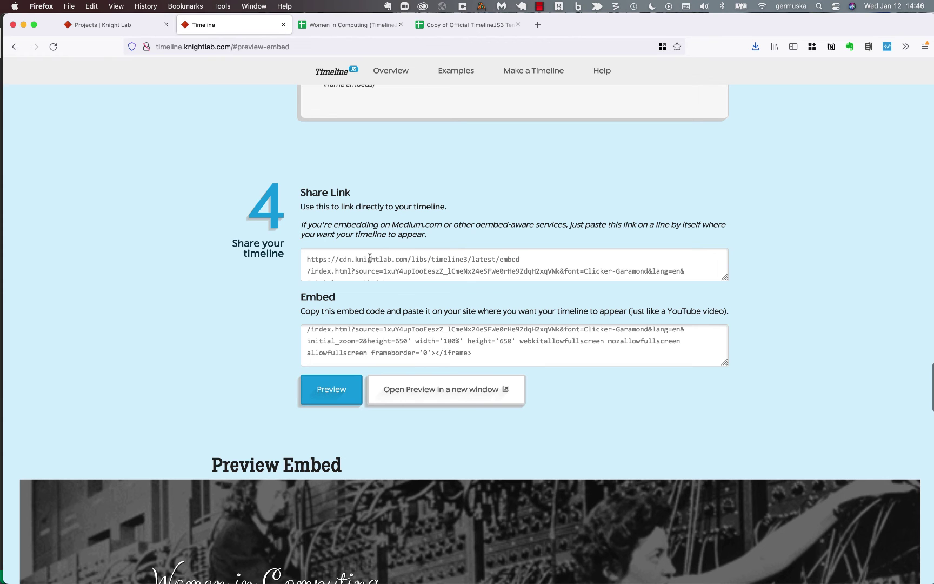
# Step: Copy the timeline's share link and load it in a new browser tab
pyautogui.click(398, 260)
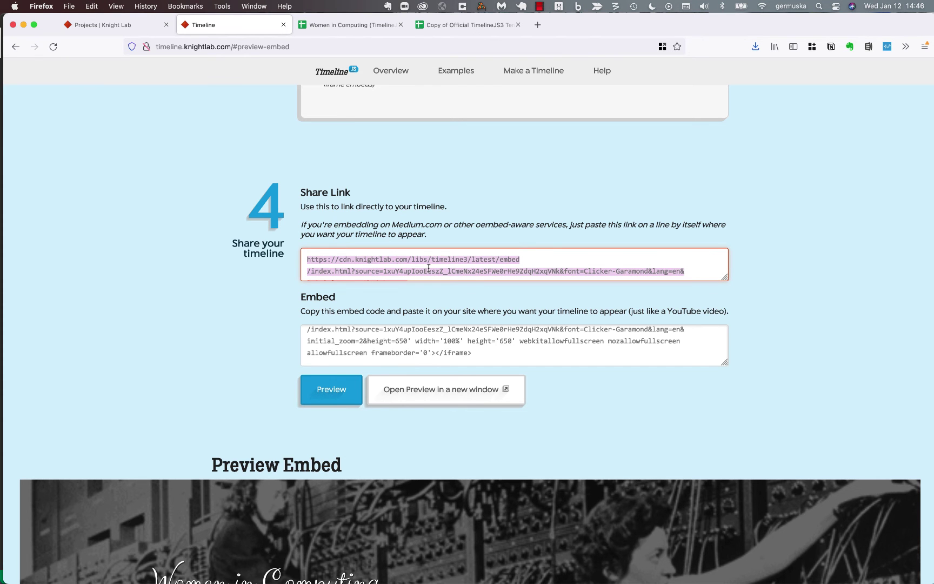
pyautogui.press('super+c')
pyautogui.press('super+t')
pyautogui.press('super+v')
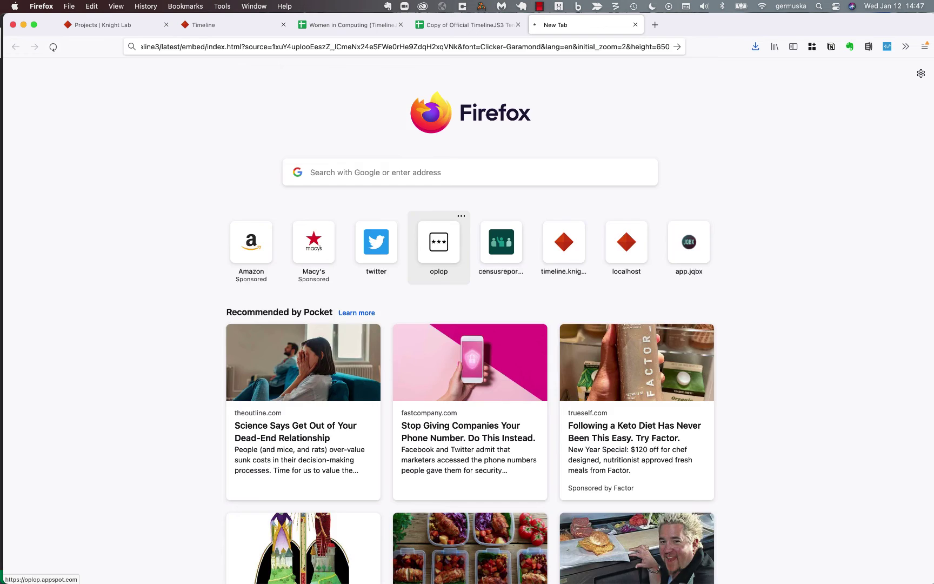
pyautogui.press('Return')
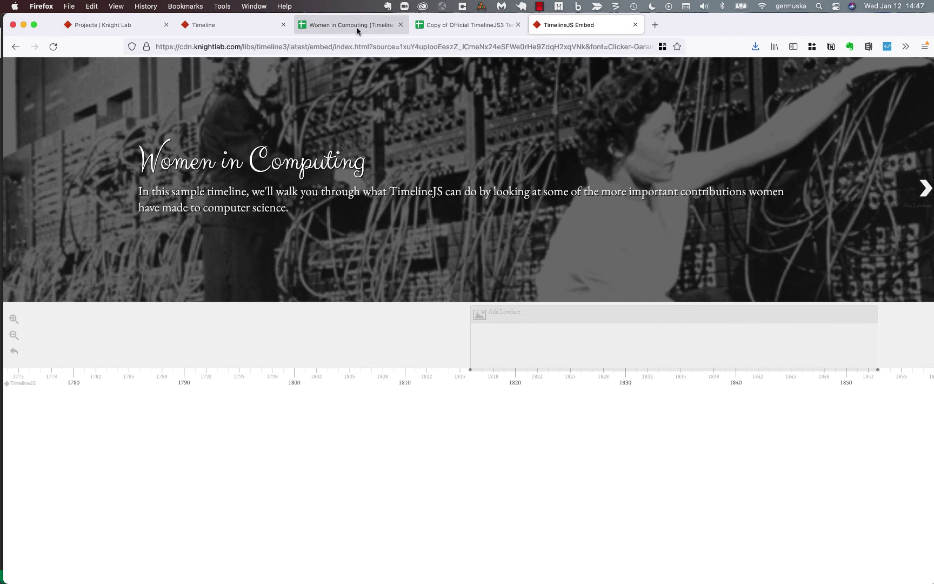
# Step: Back on the TimelineJS page, select the complete iframe embed code
pyautogui.click(230, 25)
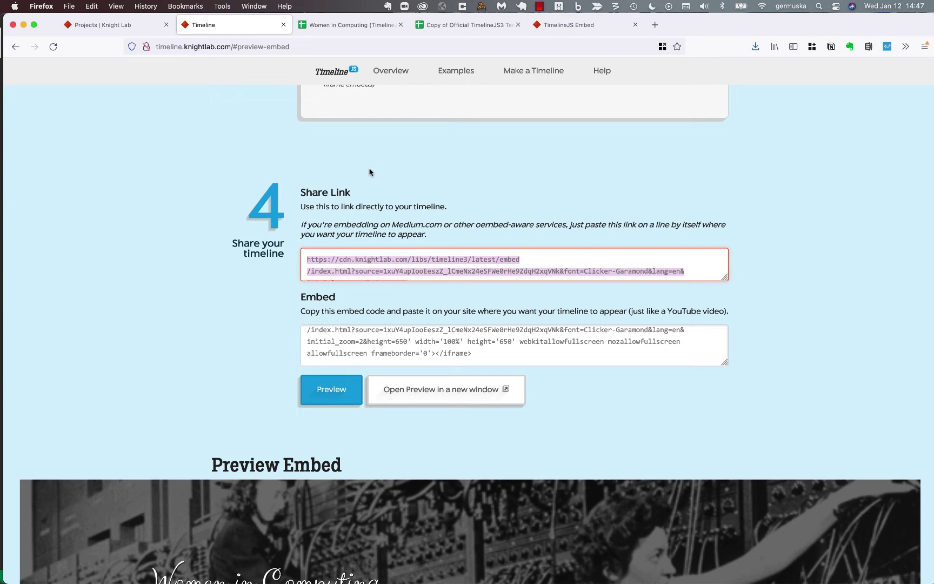
pyautogui.click(545, 344)
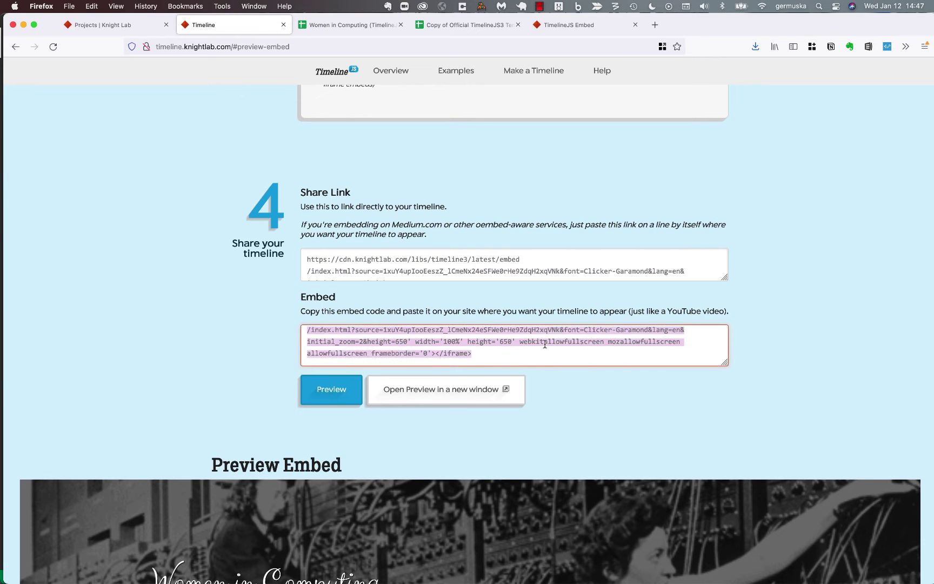
pyautogui.scroll(2, 545, 344)
pyautogui.scroll(-2, 545, 344)
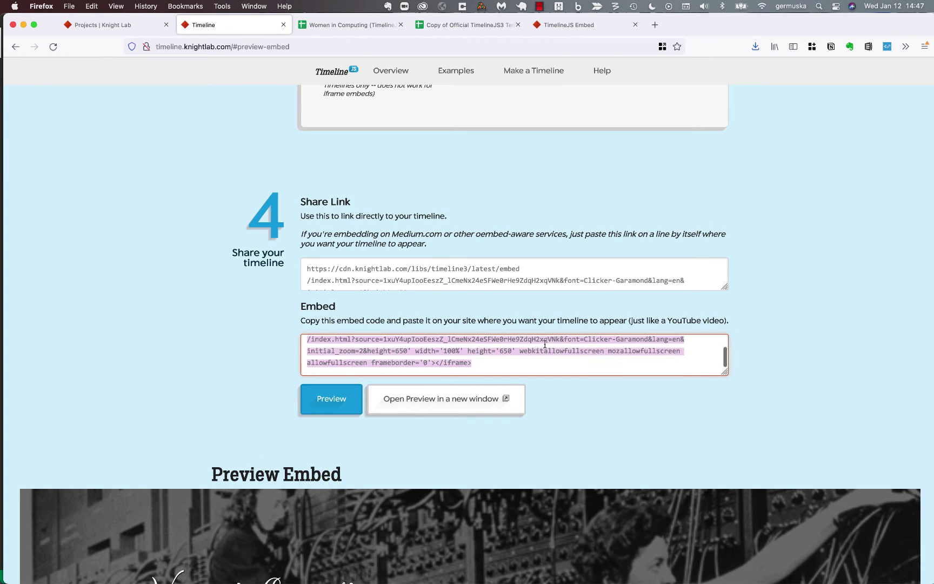
pyautogui.scroll(2, 545, 344)
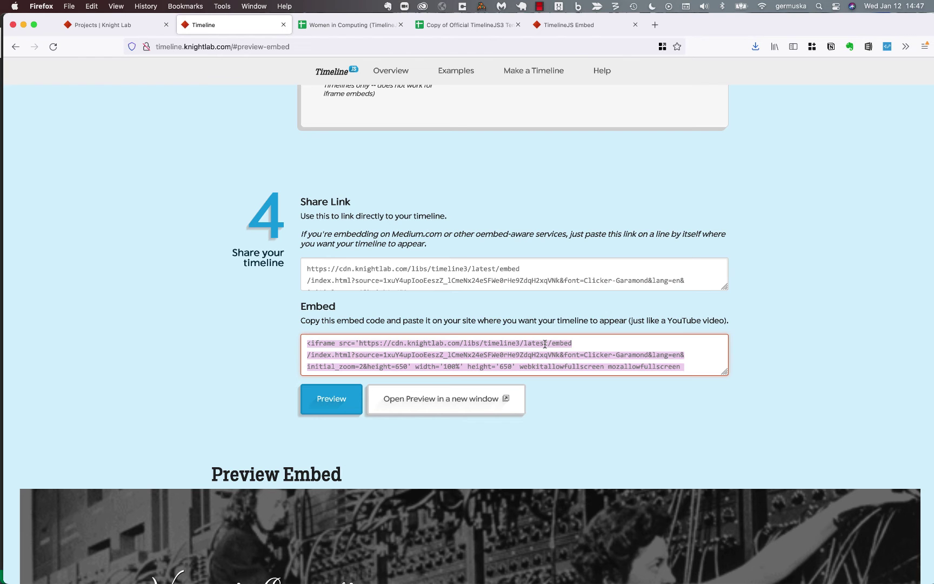
# Step: Go to the Help section and open the 'Use our spreadsheet template' guide
pyautogui.scroll(-5, 545, 344)
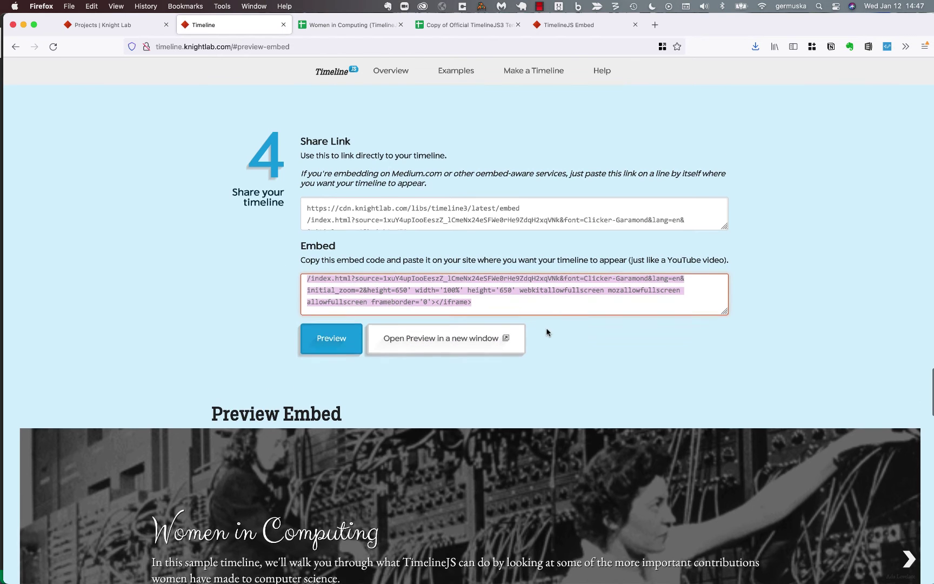
pyautogui.scroll(-10, 548, 332)
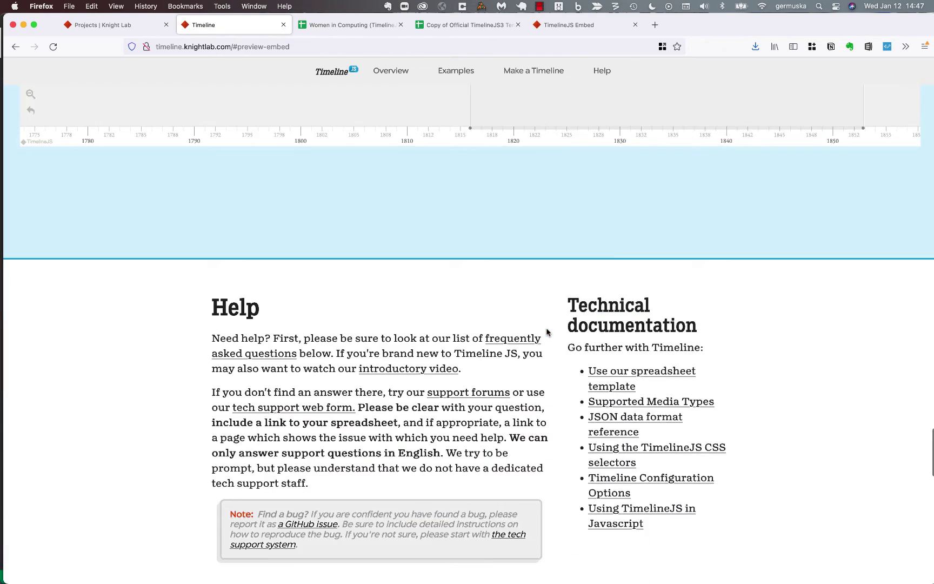
pyautogui.scroll(-3, 547, 332)
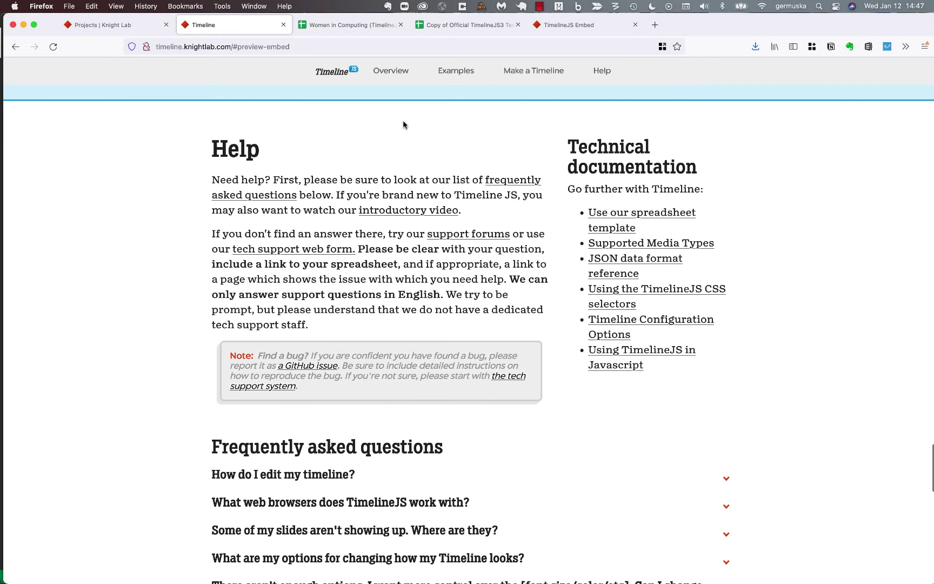
pyautogui.click(602, 71)
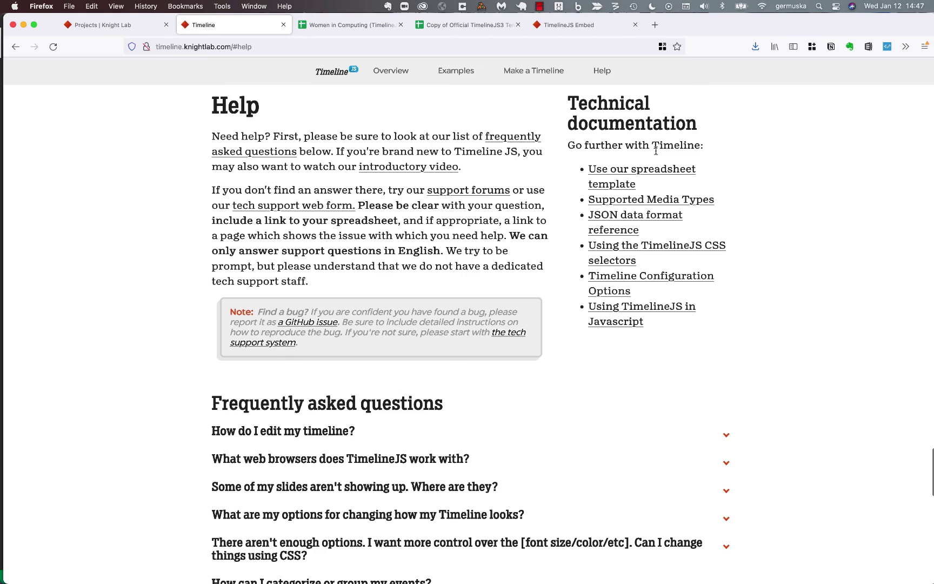
pyautogui.click(636, 171)
# Step: Return to the main documentation page and open Supported Media Types in a new tab
pyautogui.scroll(-10, 519, 401)
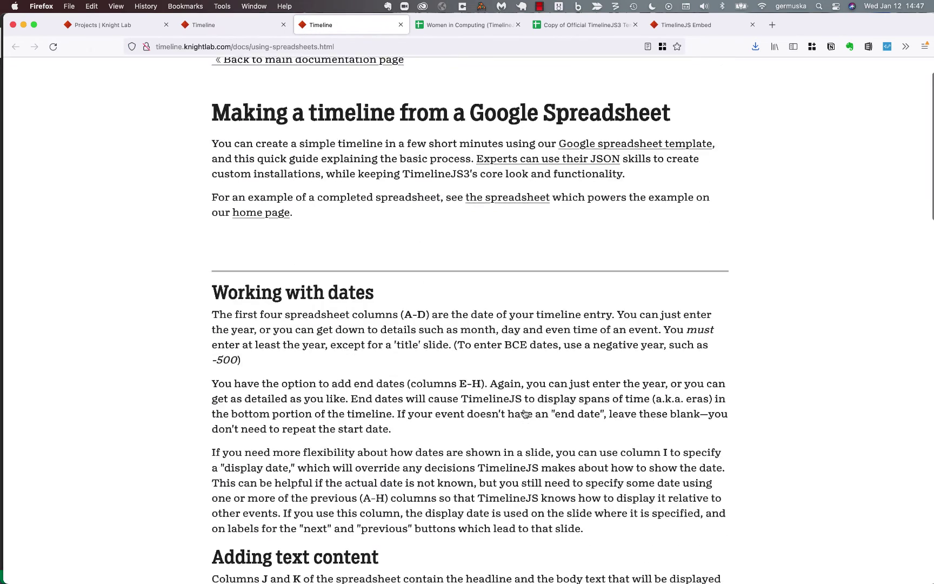
pyautogui.scroll(-8, 523, 414)
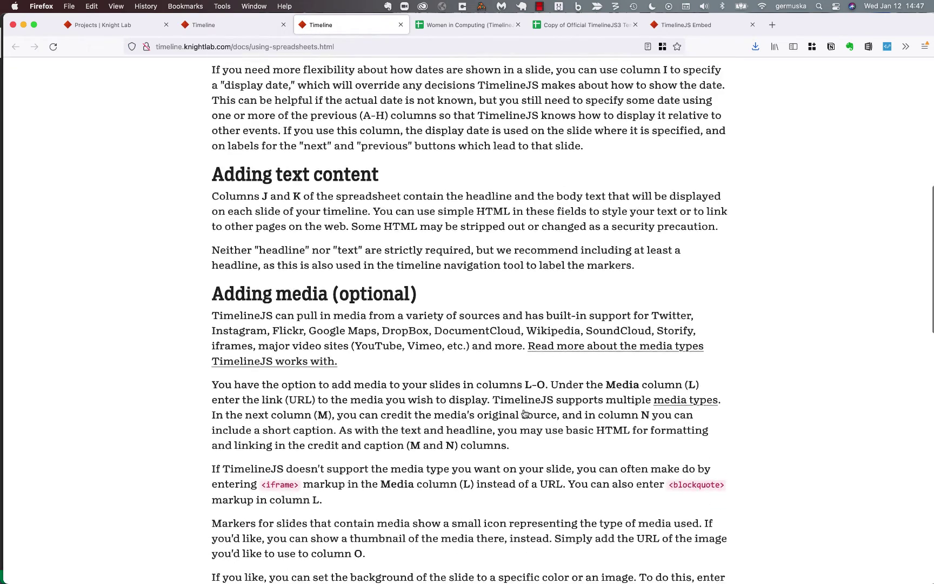
pyautogui.scroll(-10, 523, 413)
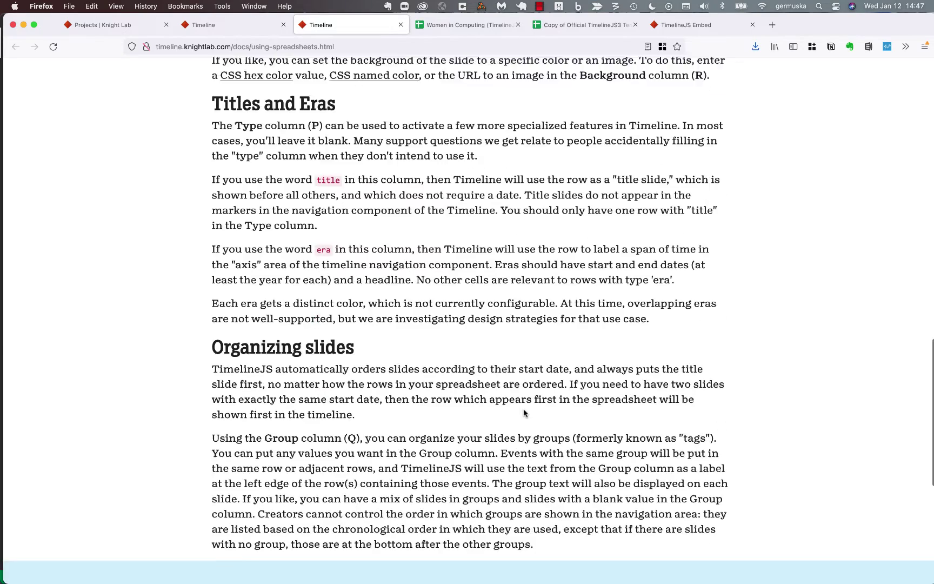
pyautogui.scroll(20, 523, 414)
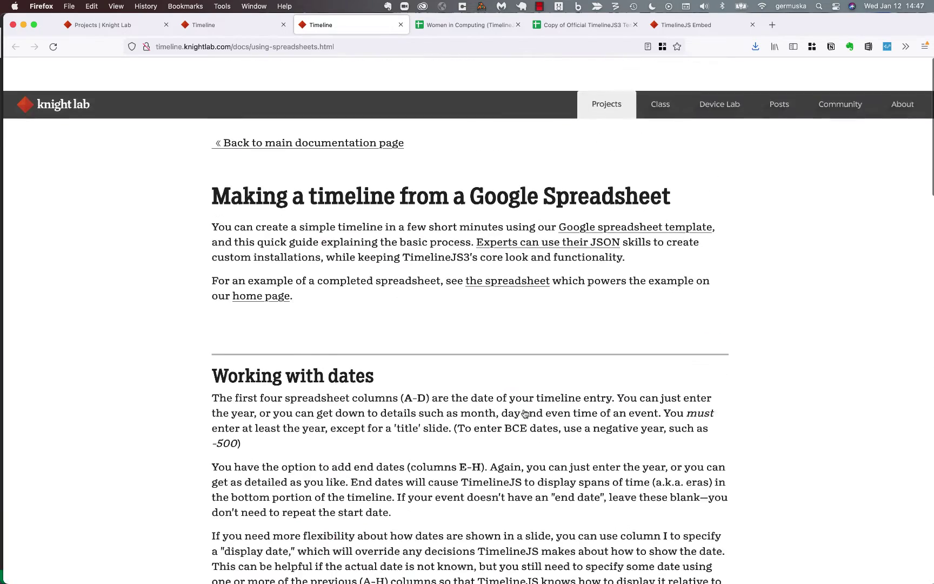
pyautogui.scroll(-2, 533, 373)
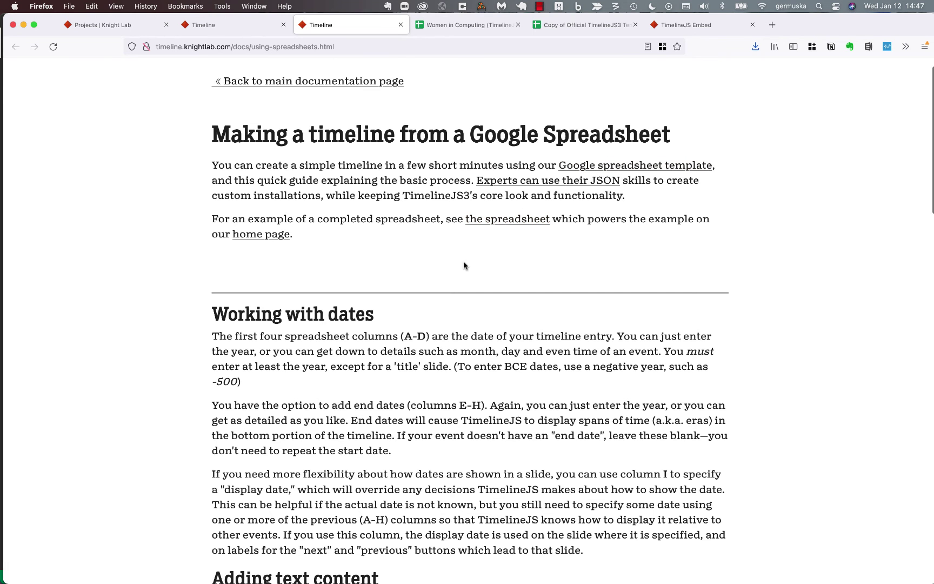
pyautogui.scroll(1, 433, 206)
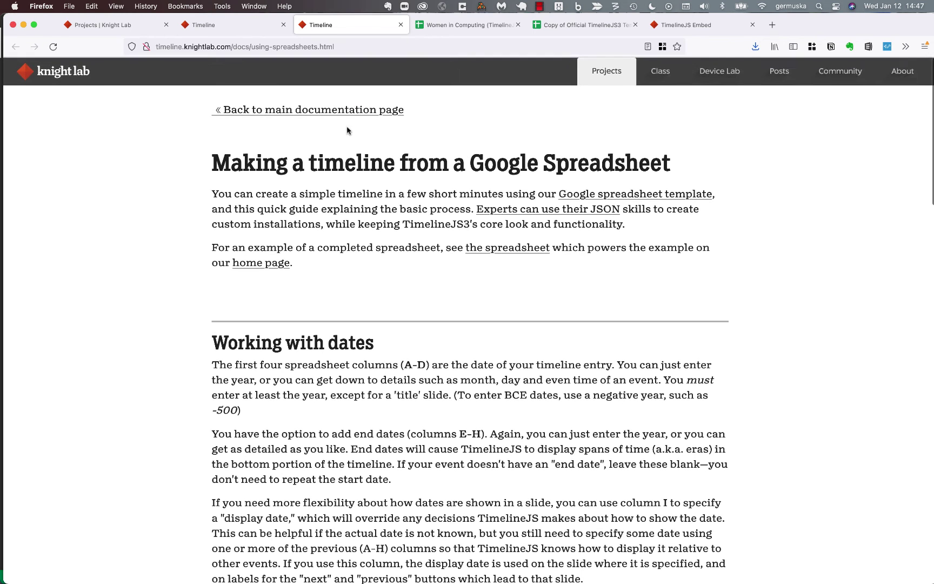
pyautogui.click(348, 112)
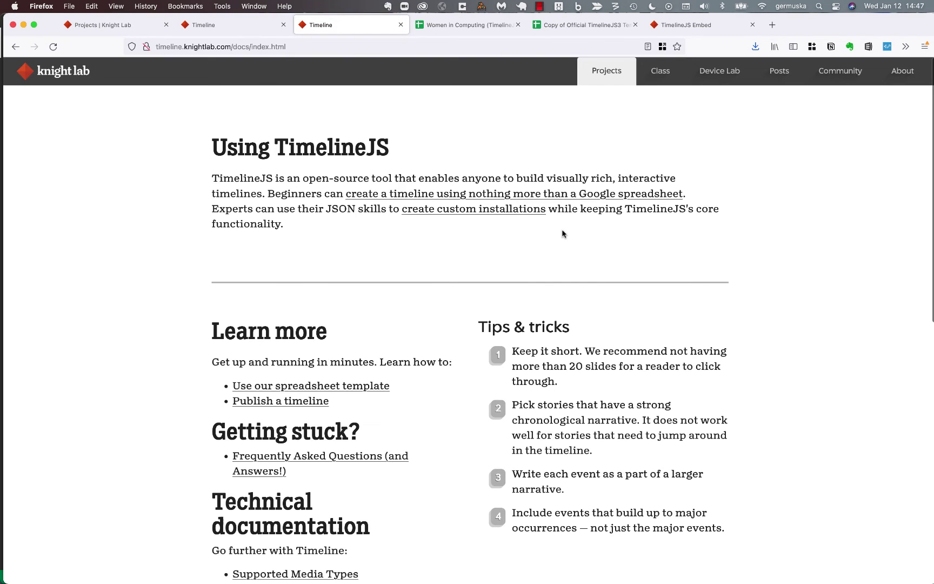
pyautogui.scroll(-4, 375, 400)
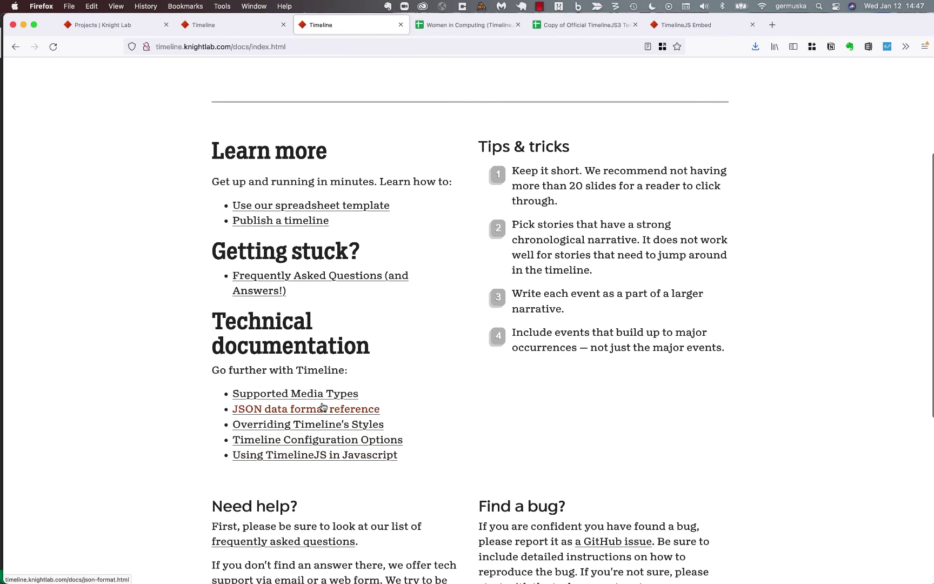
pyautogui.scroll(-2, 432, 457)
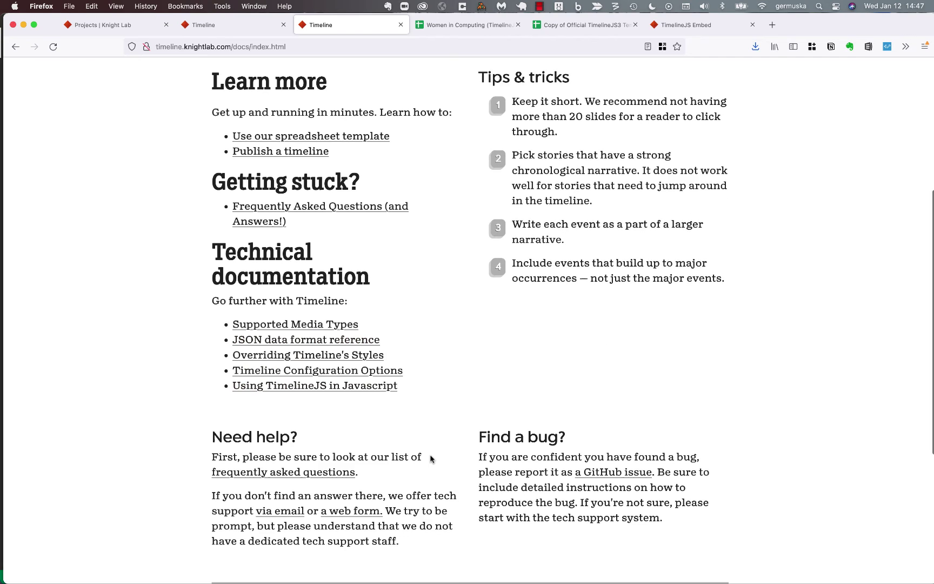
pyautogui.keyDown('super'); pyautogui.click(306, 324); pyautogui.keyUp('super')
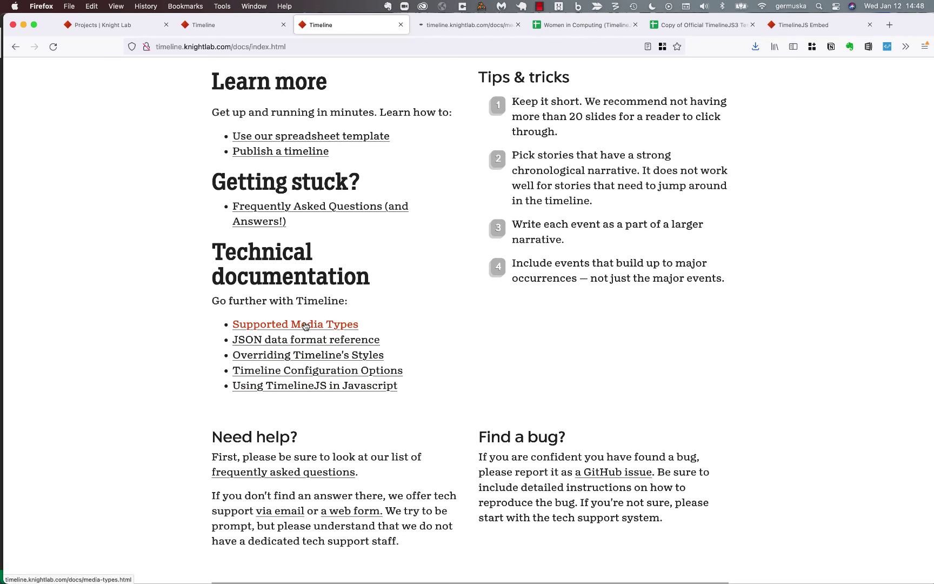
# Step: View the Media Types page, reviewing supported sources from images and videos to Google Maps, Flickr and Imgur
pyautogui.click(449, 26)
pyautogui.scroll(-2, 559, 336)
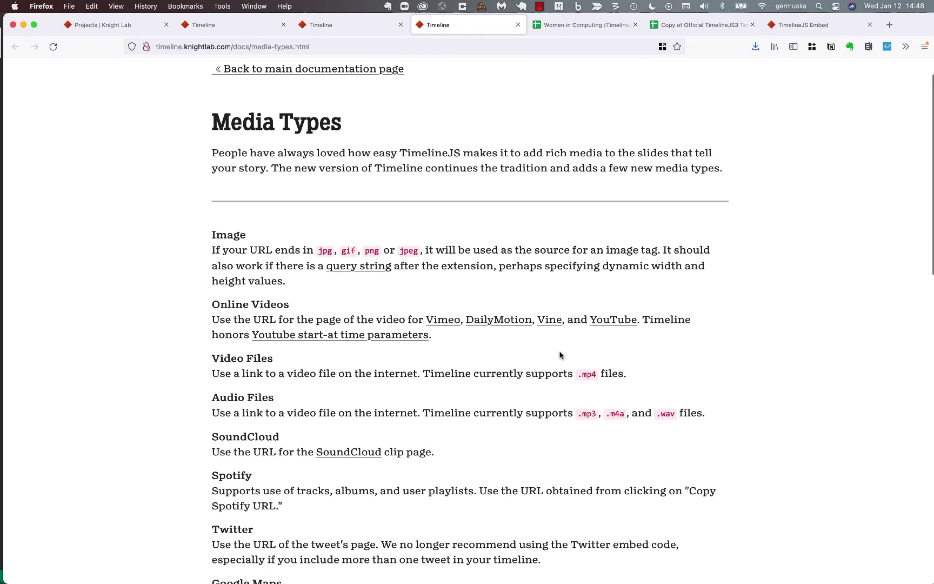
pyautogui.scroll(-2, 560, 354)
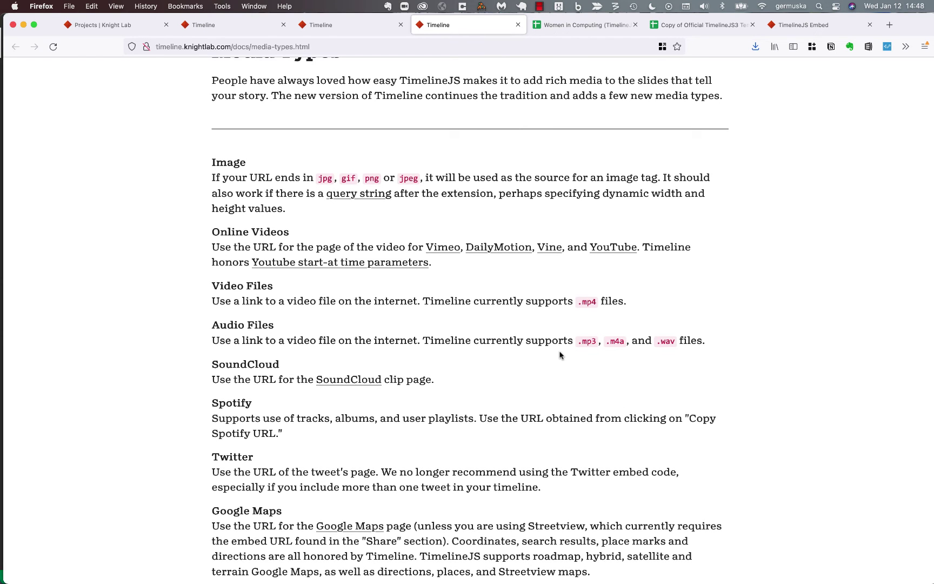
pyautogui.scroll(-3, 560, 354)
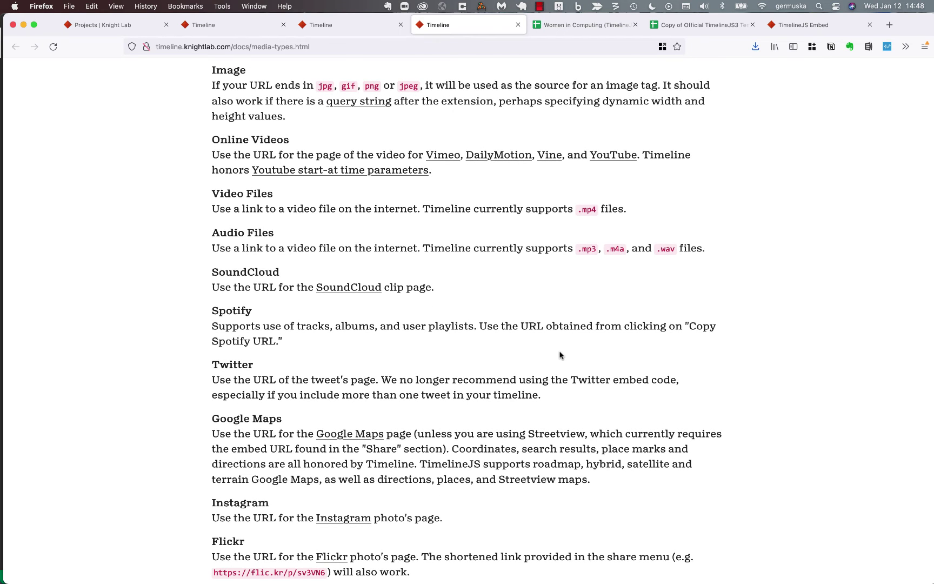
pyautogui.scroll(-3, 552, 394)
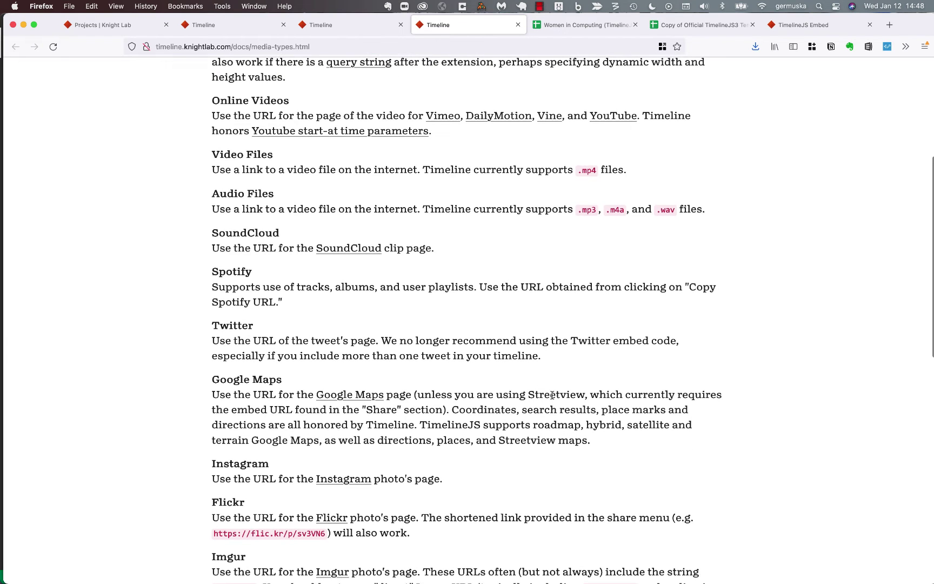
pyautogui.scroll(-1, 552, 395)
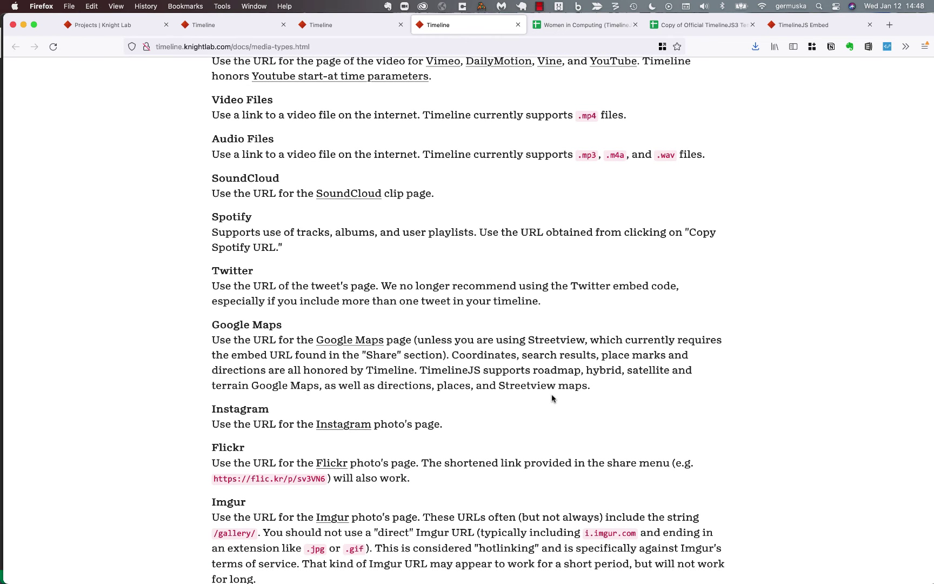
pyautogui.scroll(11, 552, 394)
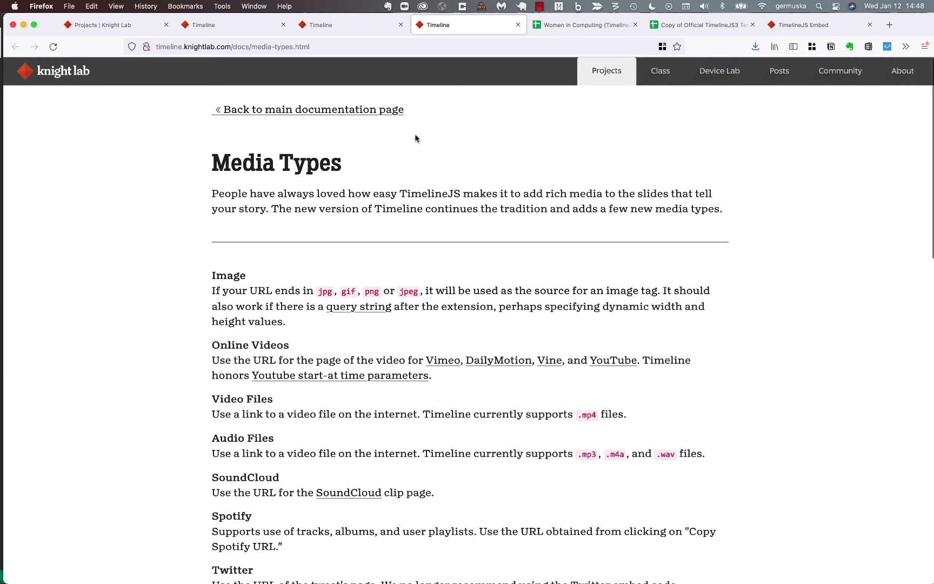
# Step: Reload the TimelineJS homepage by removing /docs/index.html from the address, then jump to Help
pyautogui.click(294, 109)
pyautogui.click(240, 47)
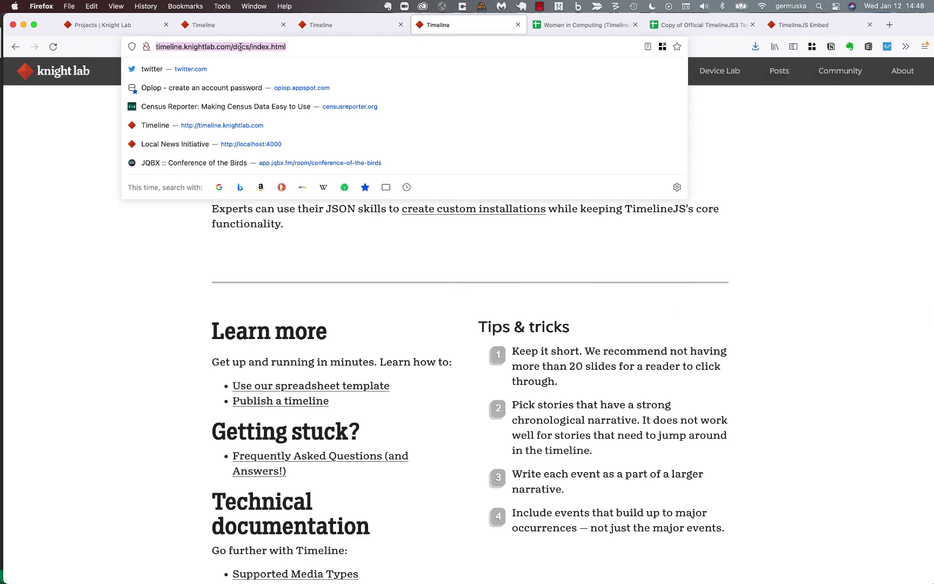
pyautogui.doubleClick(240, 47)
pyautogui.press('super+ctrl+d')
pyautogui.moveTo(233, 47); pyautogui.dragTo(321, 52)
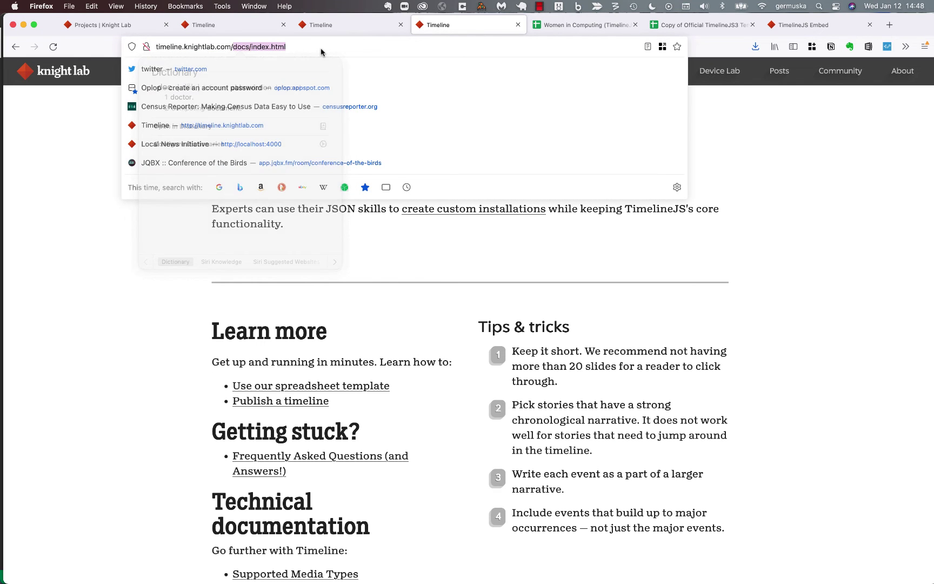
pyautogui.press('BackSpace')
pyautogui.press('Return')
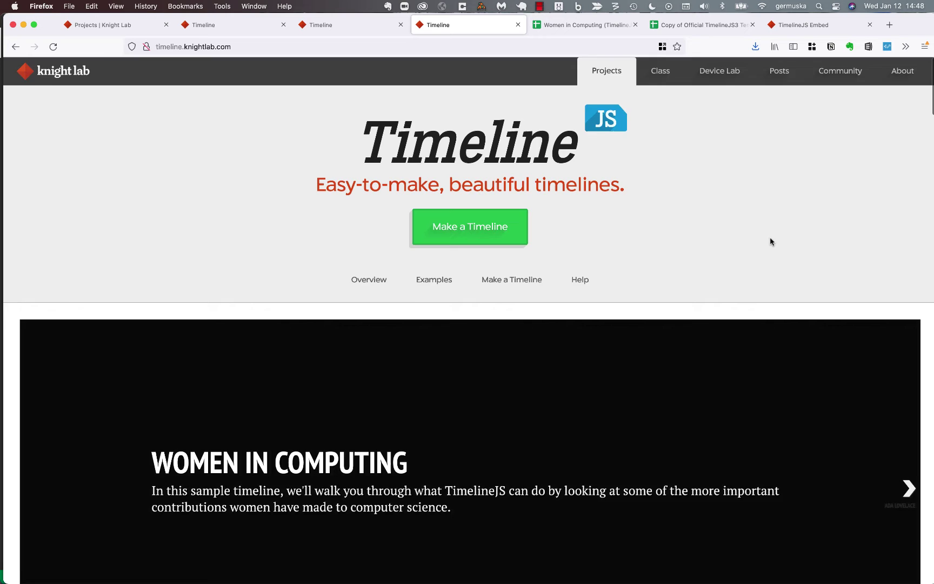
pyautogui.scroll(-3, 770, 242)
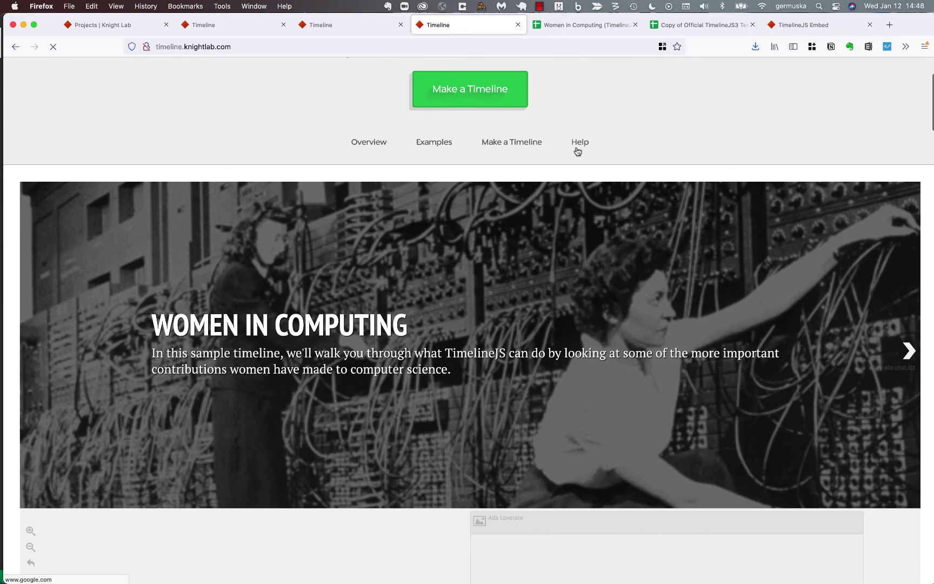
pyautogui.click(579, 144)
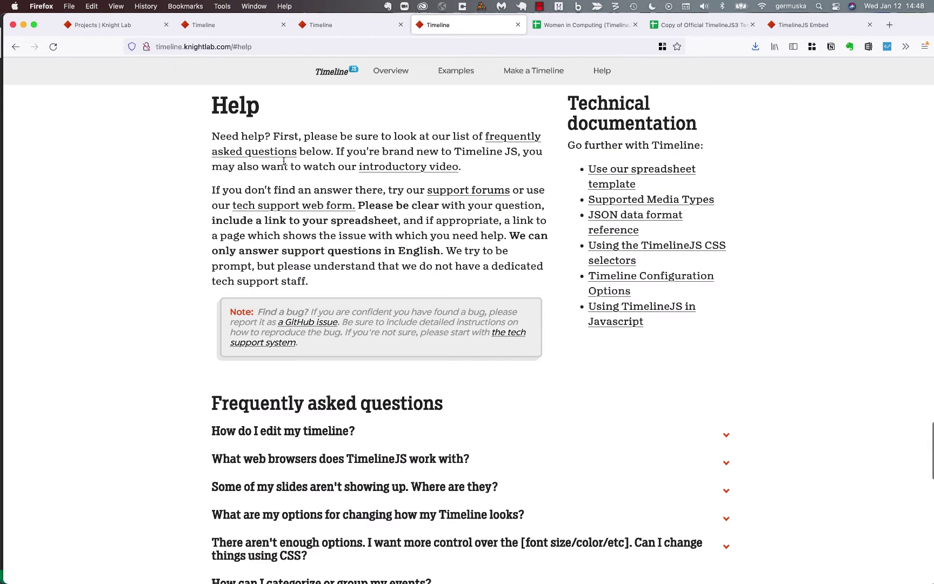
pyautogui.scroll(-2, 328, 416)
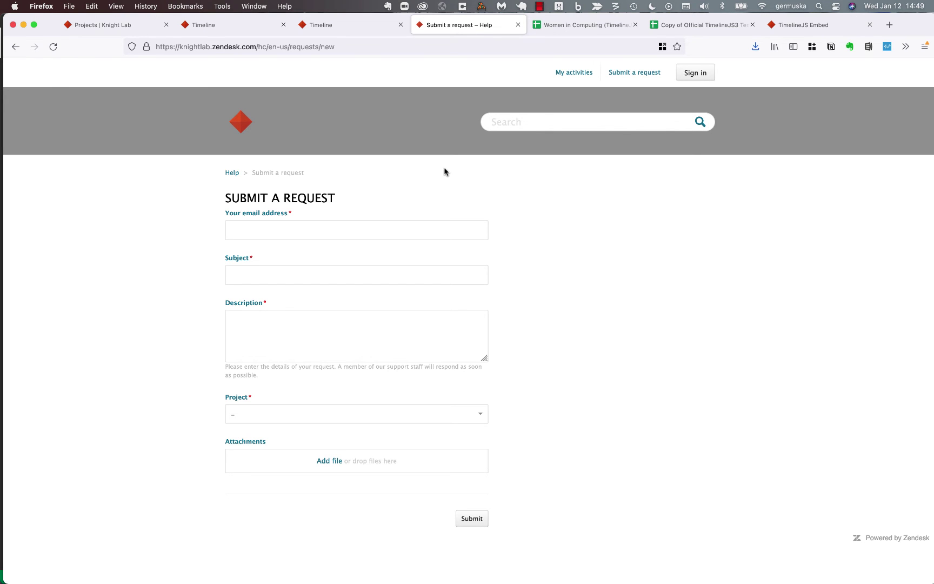
# Step: Open the StoryMap page from the Knight Lab projects page in a new tab
pyautogui.click(138, 29)
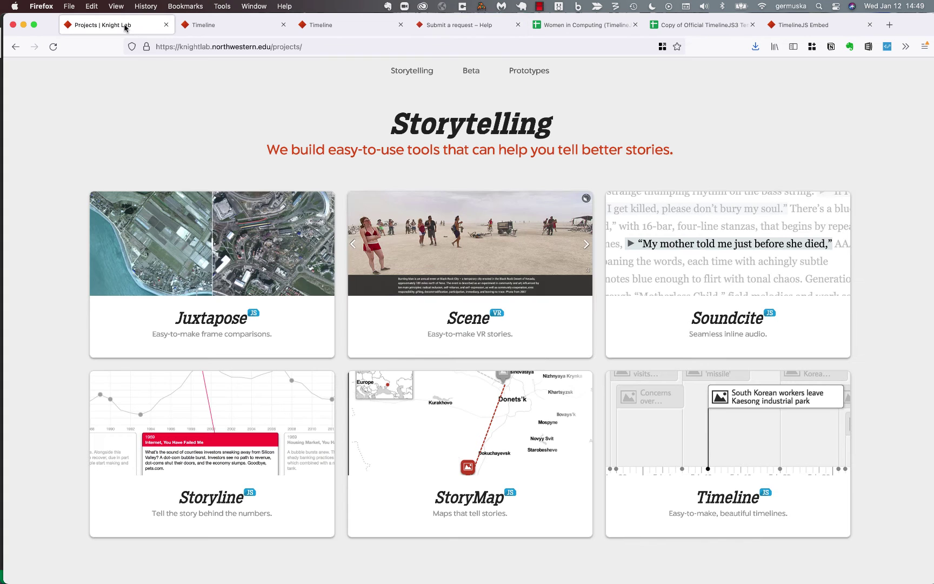
pyautogui.keyDown('super'); pyautogui.click(433, 428); pyautogui.keyUp('super')
pyautogui.click(221, 32)
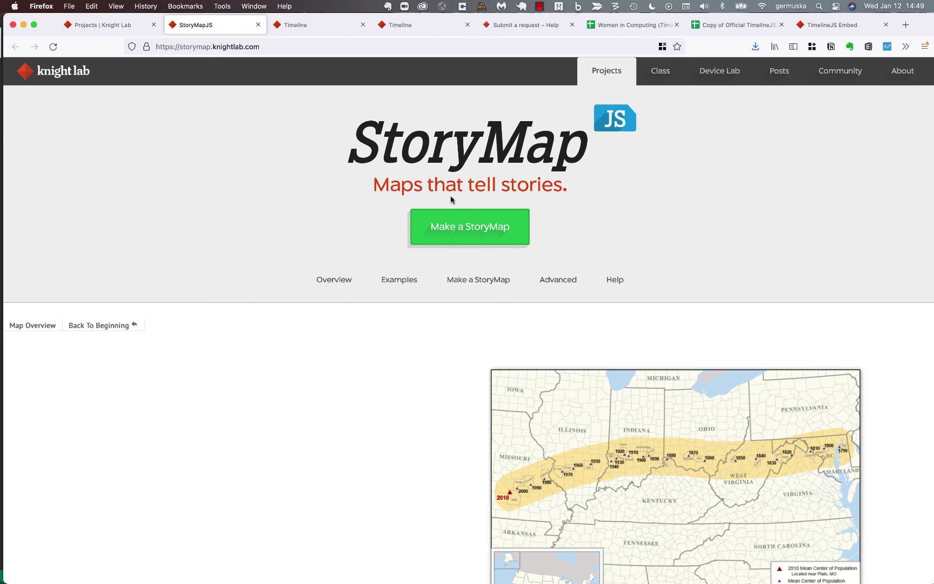
pyautogui.scroll(-3, 715, 212)
pyautogui.scroll(-4, 716, 215)
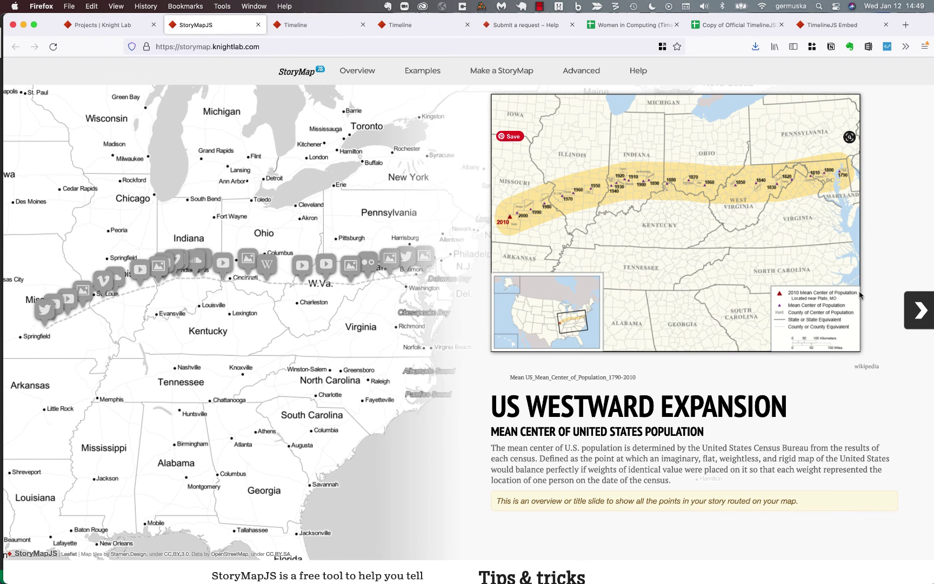
# Step: Advance the example storymap from 1790 through to the 1830 Old State Lines of Virginia slide
pyautogui.click(925, 311)
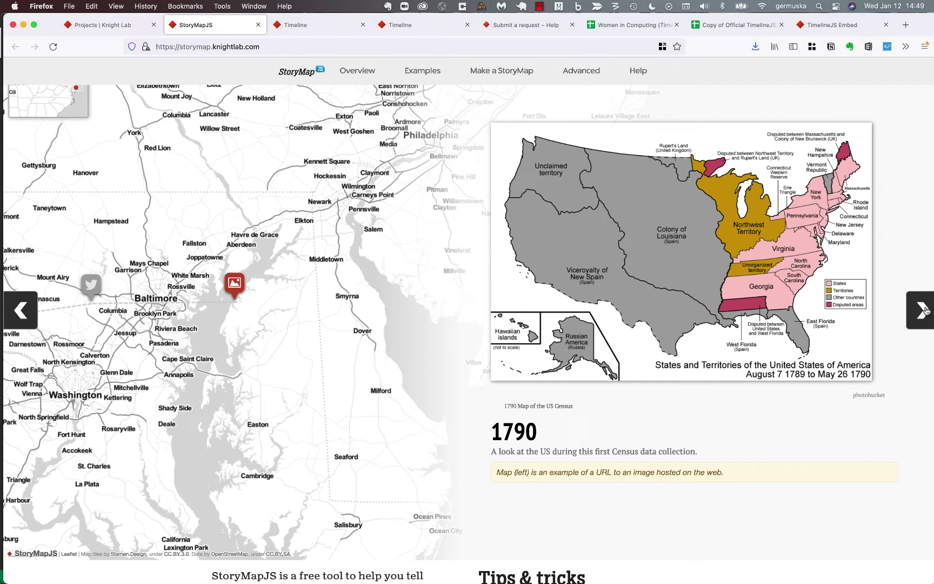
pyautogui.click(926, 310)
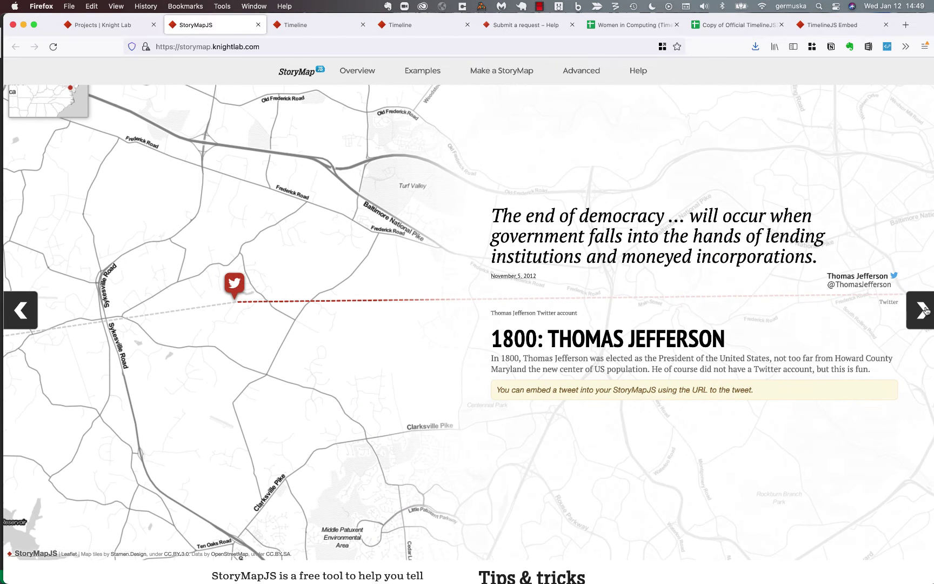
pyautogui.click(925, 311)
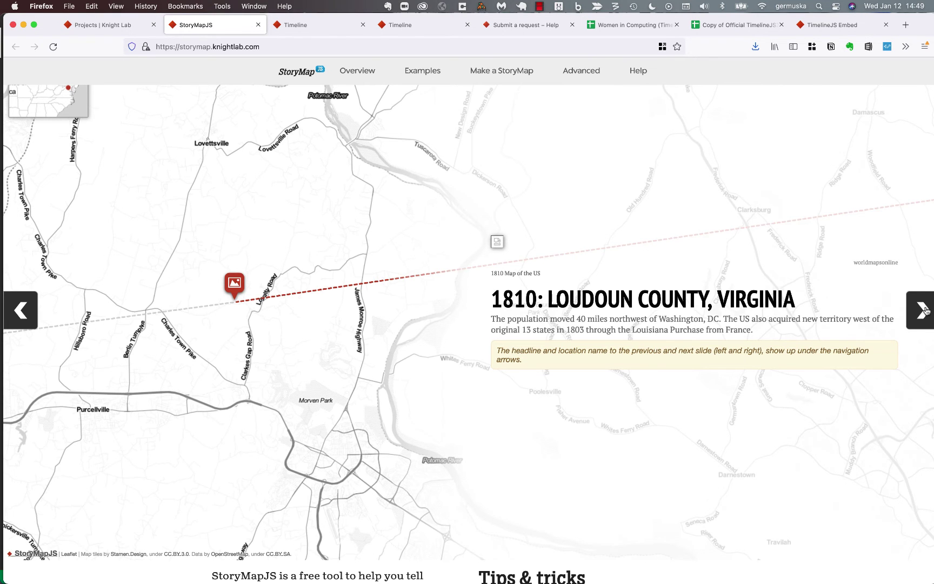
pyautogui.click(926, 311)
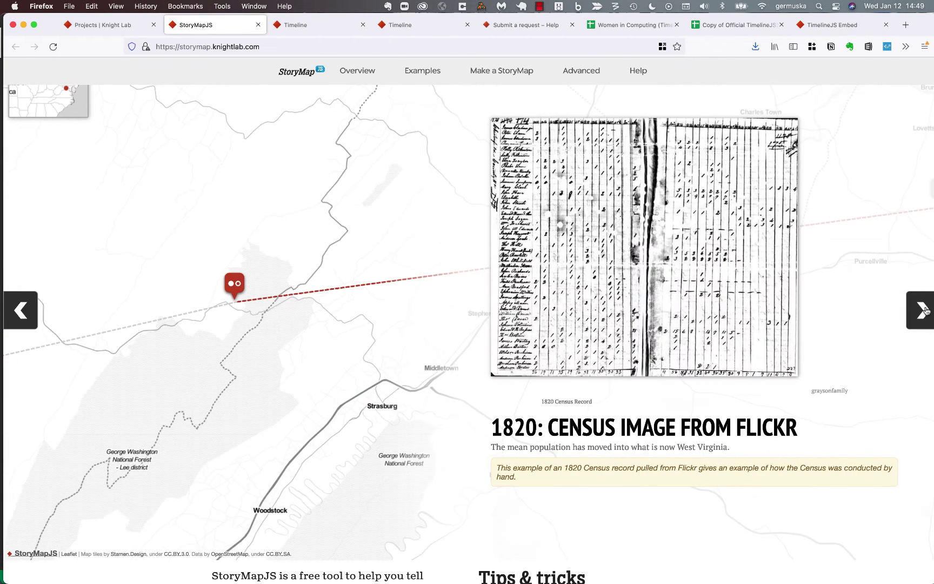
pyautogui.click(925, 310)
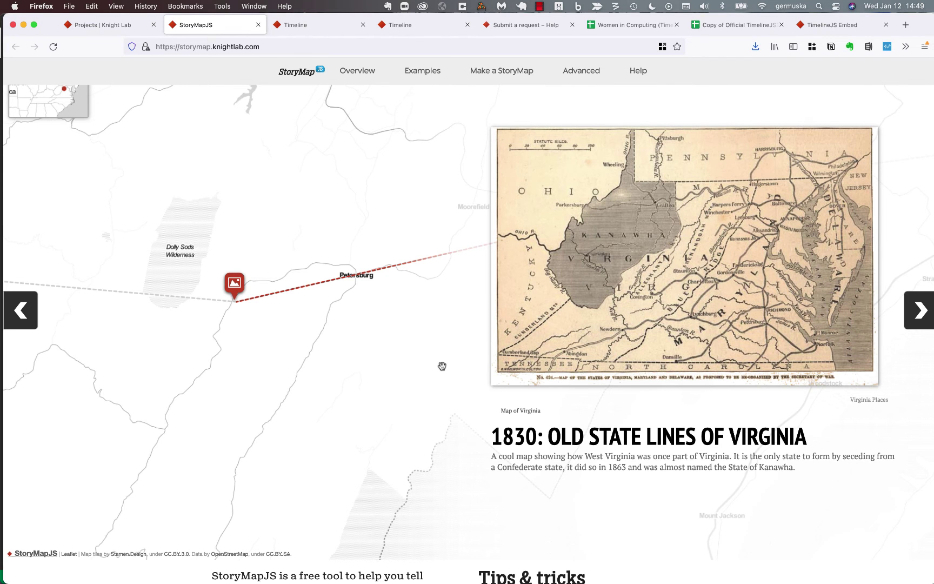
pyautogui.scroll(5, 442, 366)
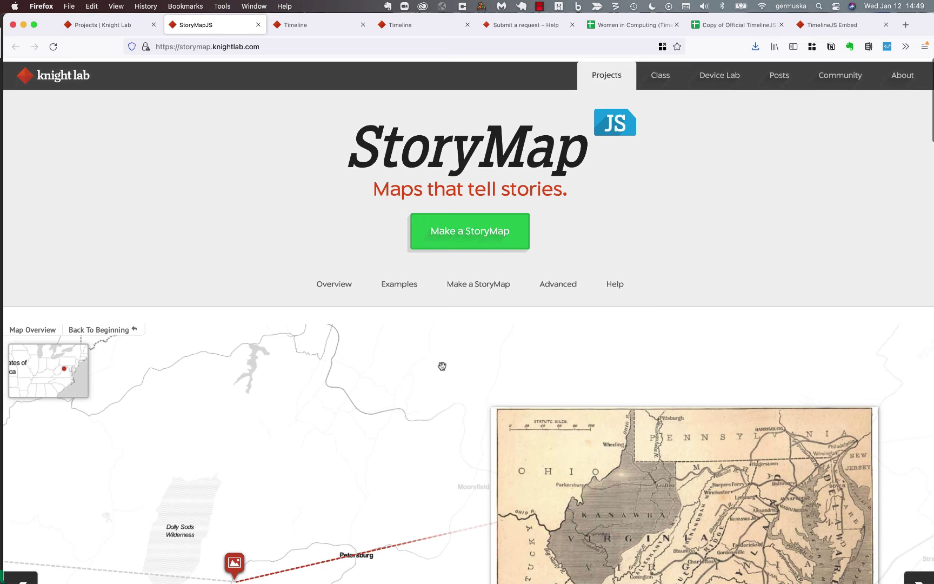
# Step: Create a brand-new StoryMap named 'Demonstration storymap' from Make a StoryMap
pyautogui.click(479, 226)
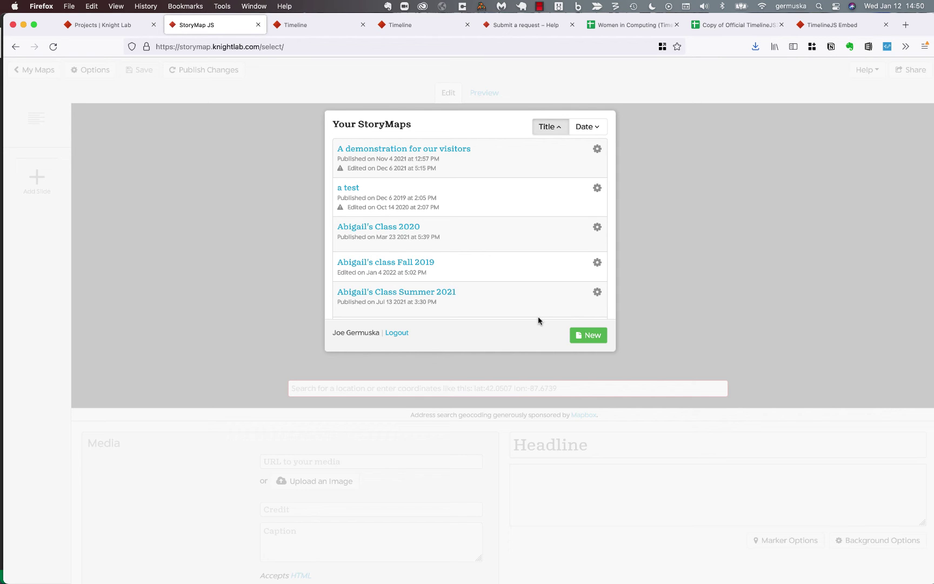
pyautogui.click(585, 340)
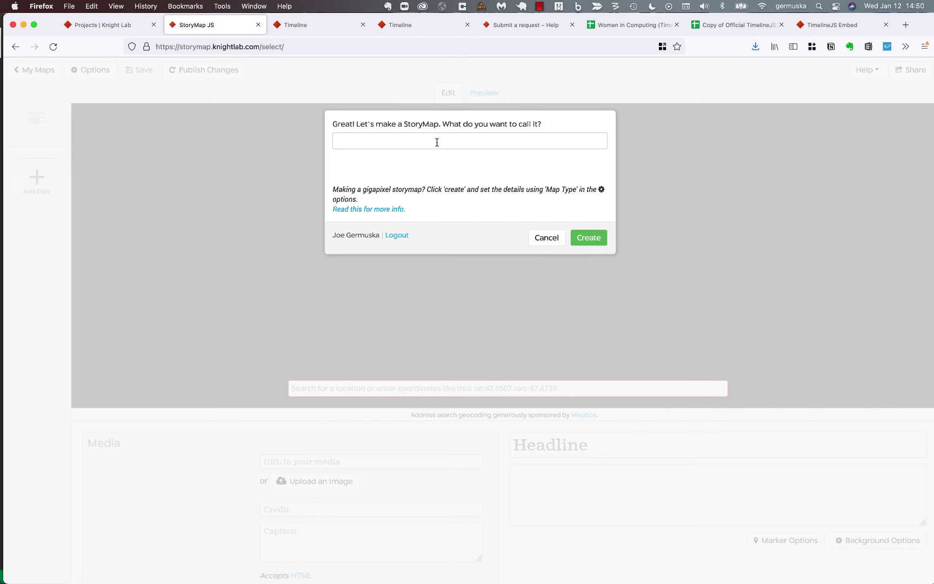
pyautogui.click(437, 142)
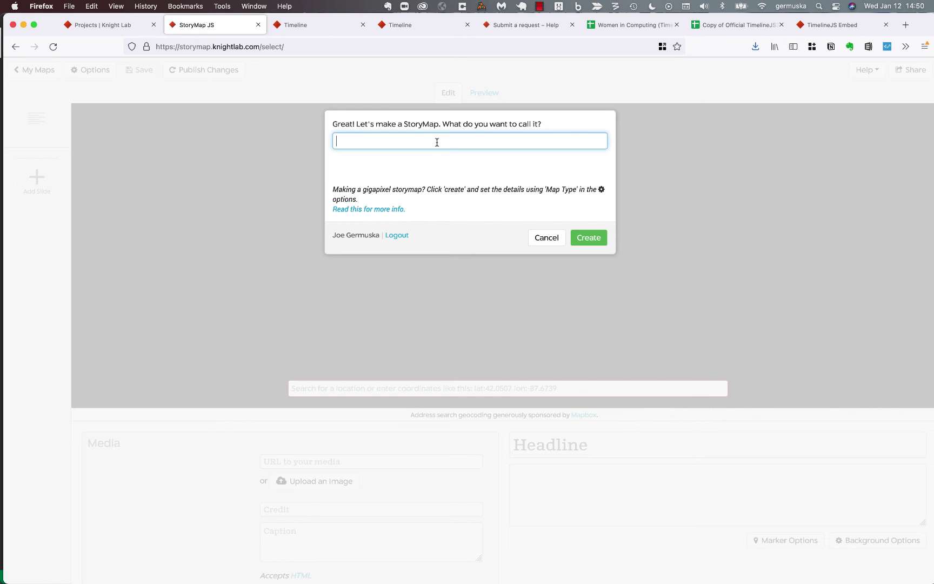
pyautogui.write('Demonstration storymap')
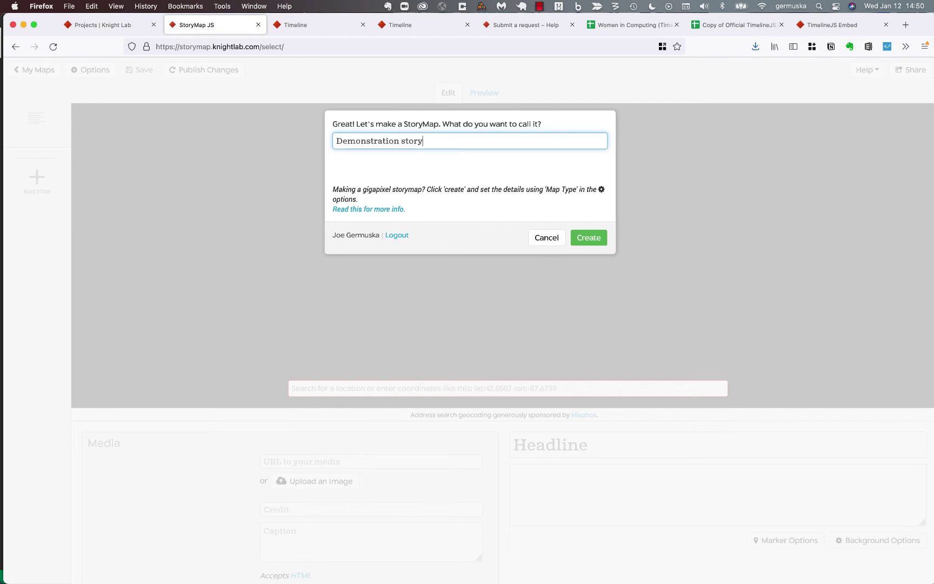
pyautogui.click(592, 240)
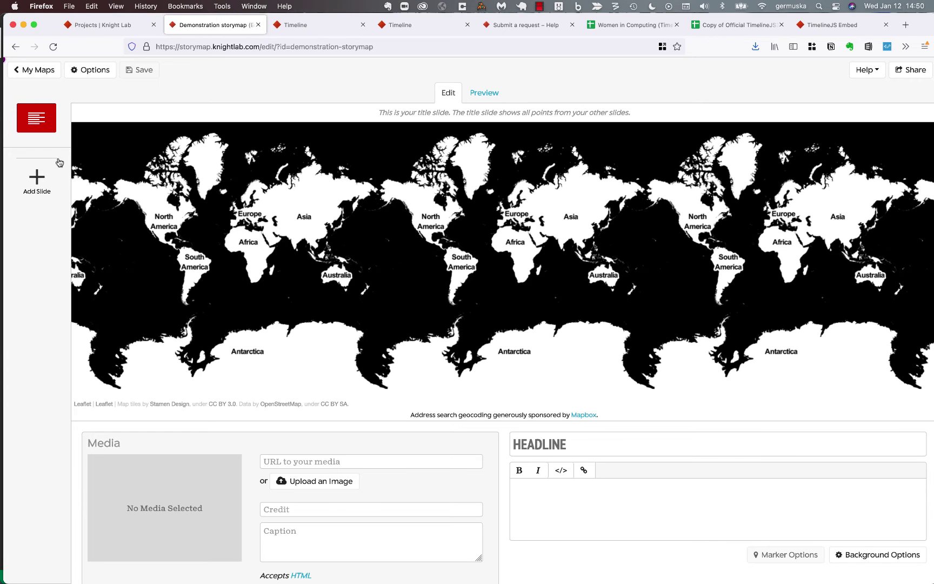
# Step: Enter headline 'THIS IS A TITLE' and description 'Lorem ipsum dolor sic amet', italicising 'ipsum'
pyautogui.click(587, 442)
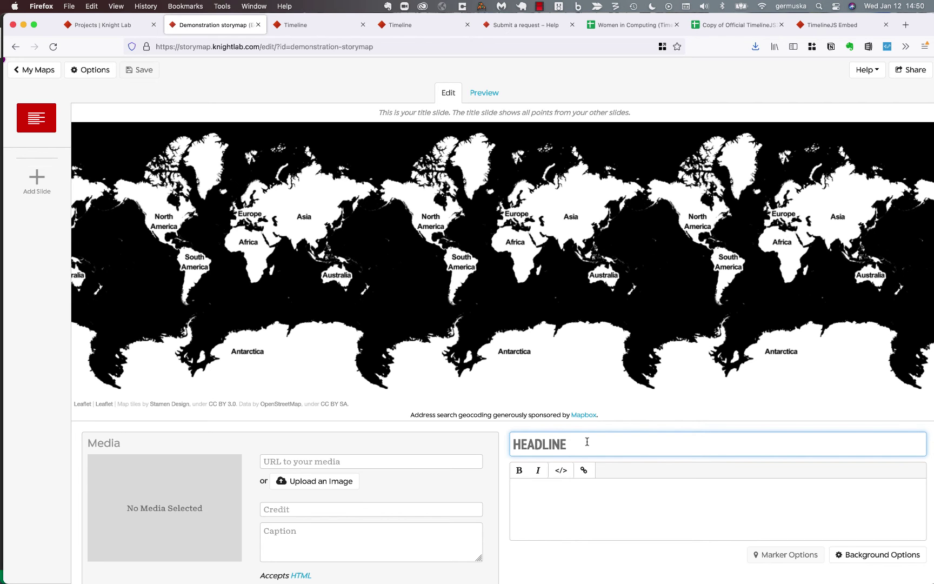
pyautogui.write('T')
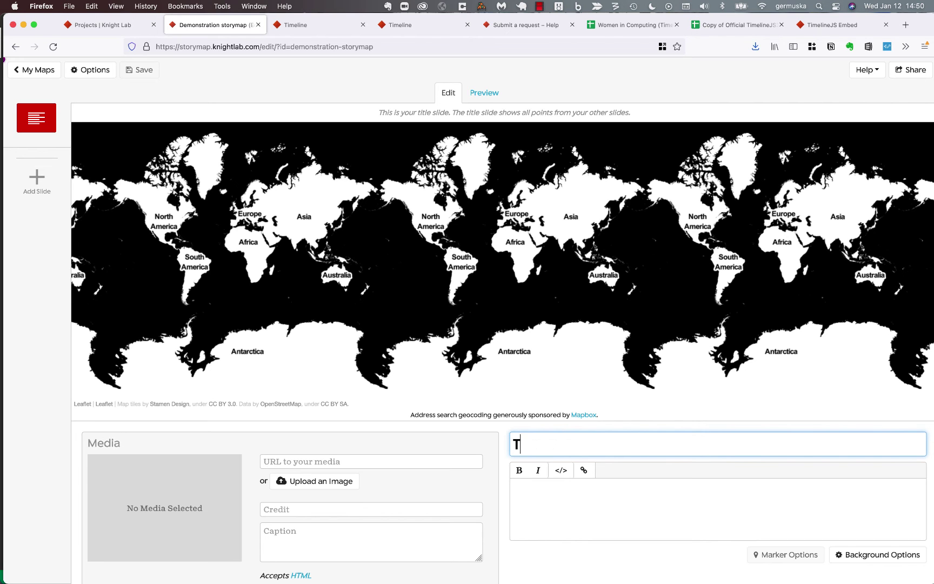
pyautogui.write('HIS IS A TITLE')
pyautogui.click(570, 493)
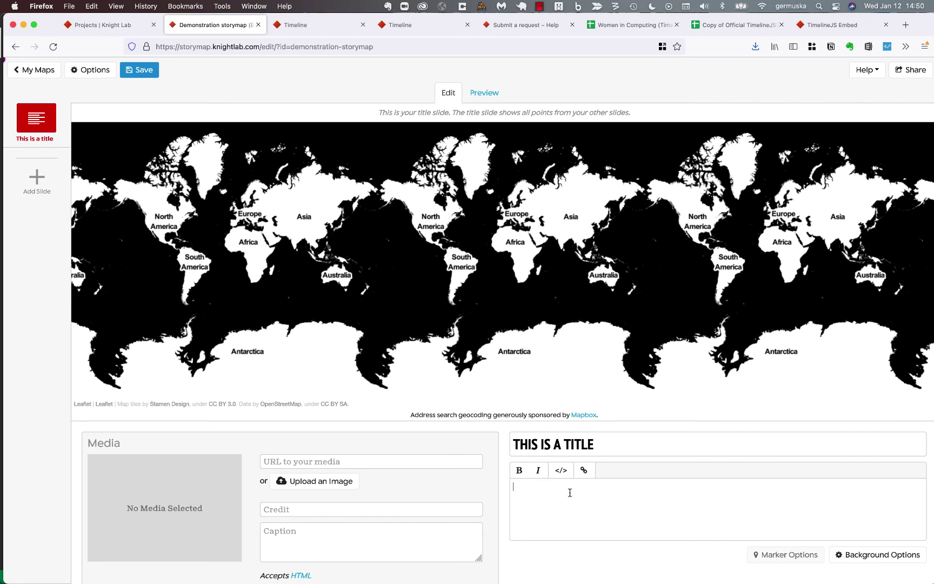
pyautogui.write('Lorem ipsum dolor sic amet')
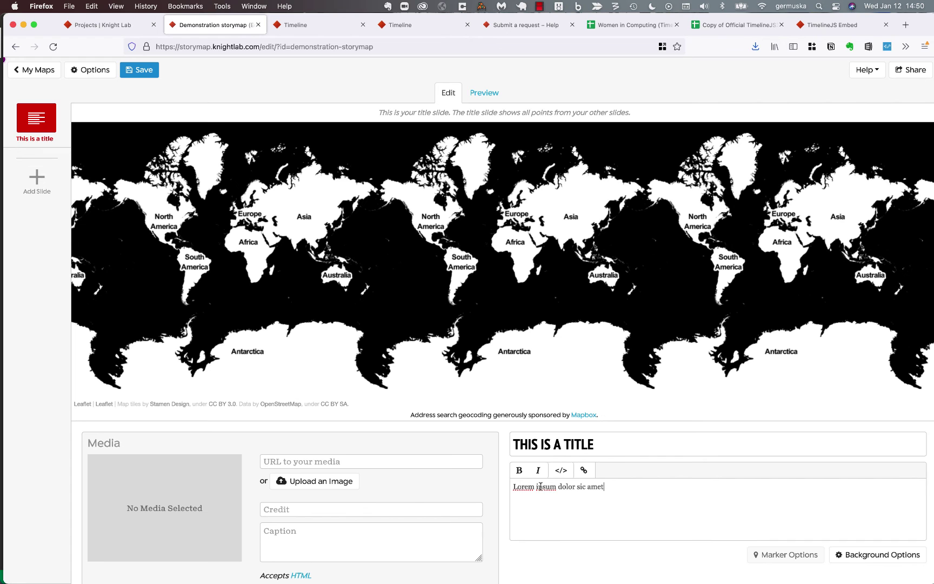
pyautogui.doubleClick(545, 487)
pyautogui.click(538, 471)
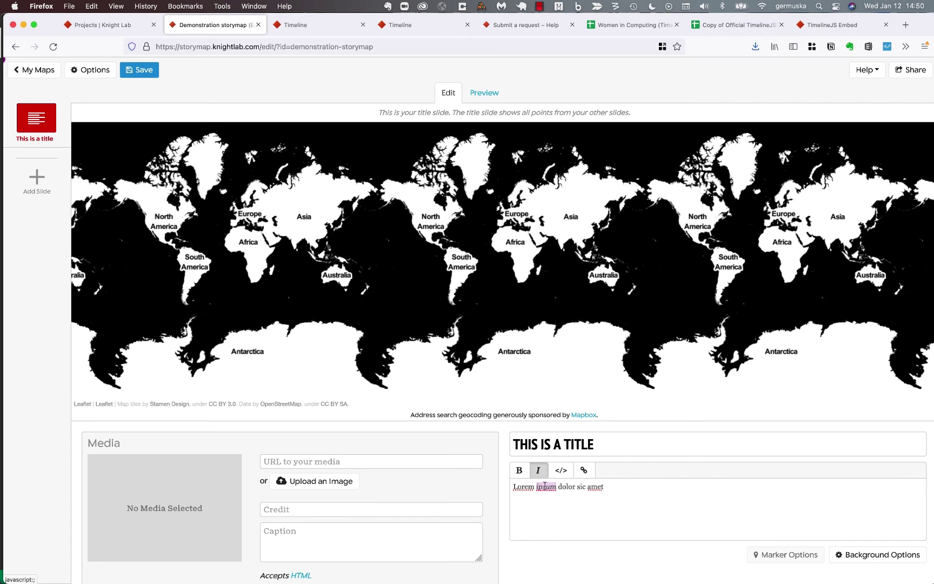
# Step: Toggle the description's HTML source view, then cancel adding a link to 'amet'
pyautogui.doubleClick(567, 487)
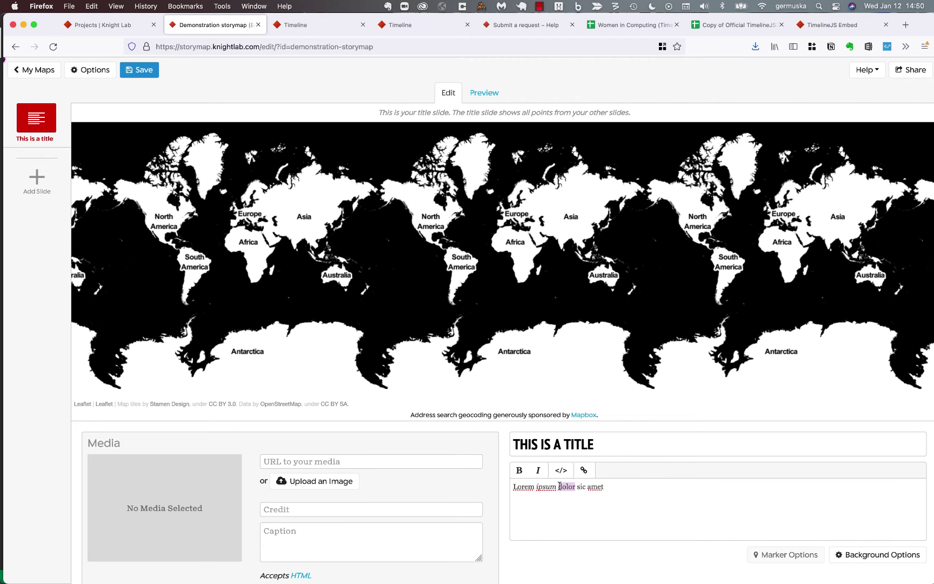
pyautogui.click(564, 473)
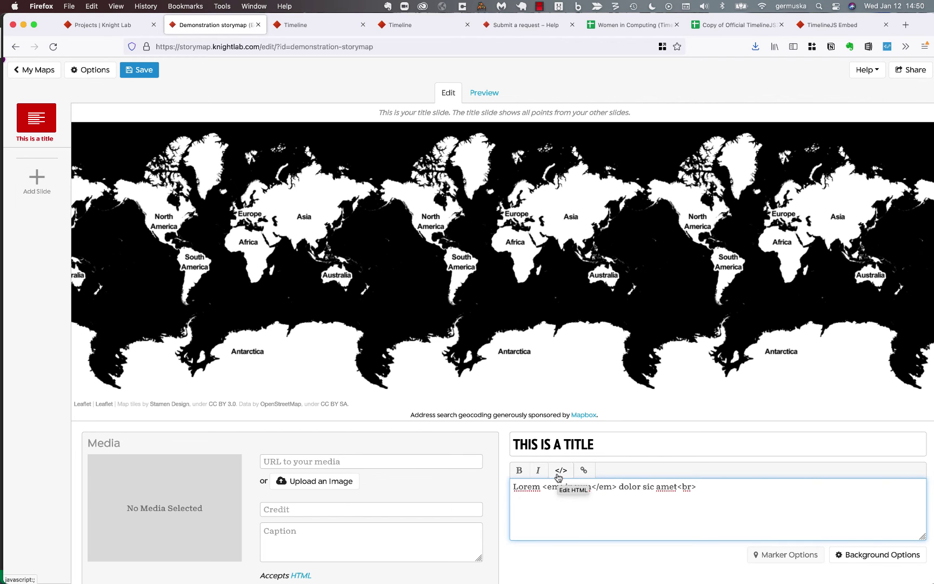
pyautogui.click(560, 472)
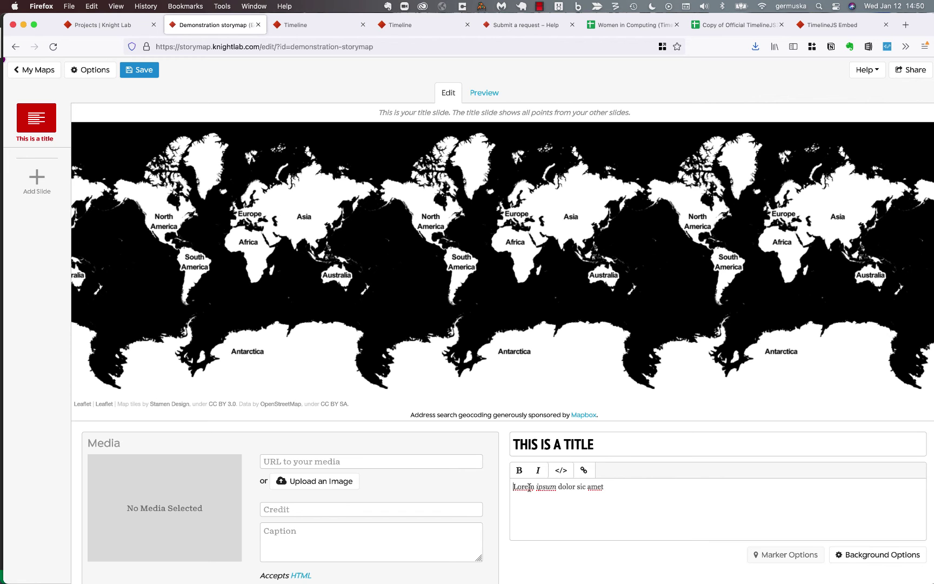
pyautogui.doubleClick(592, 487)
pyautogui.click(584, 470)
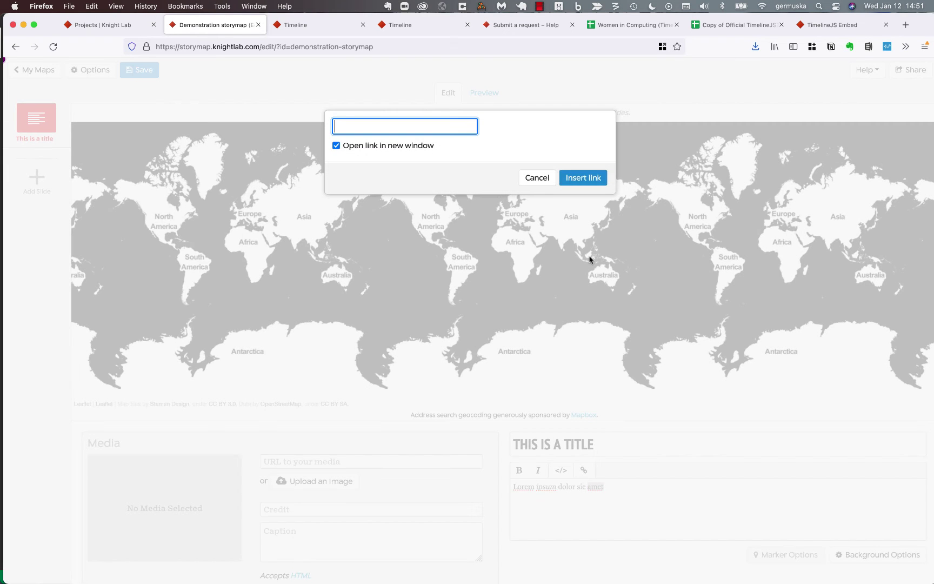
pyautogui.click(525, 178)
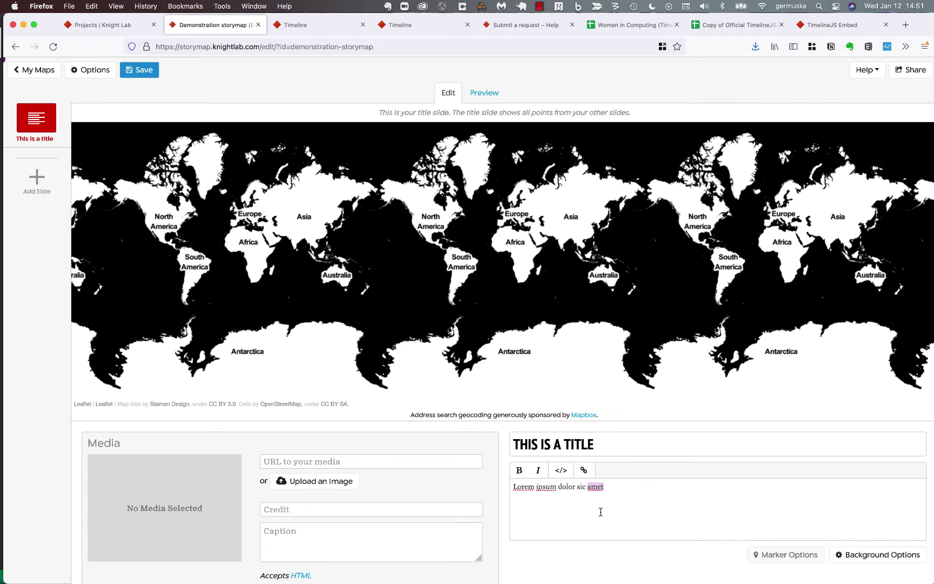
pyautogui.scroll(-1, 597, 518)
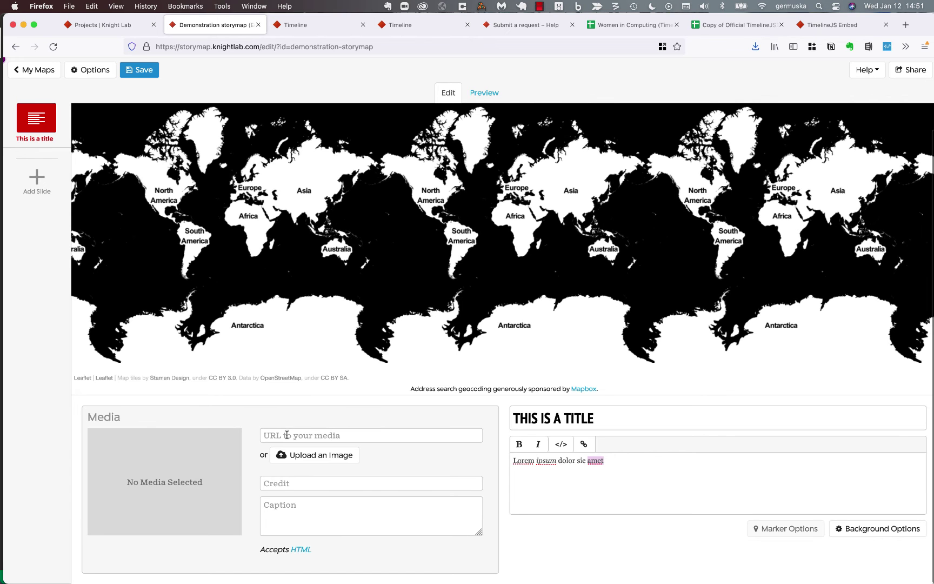
pyautogui.click(287, 435)
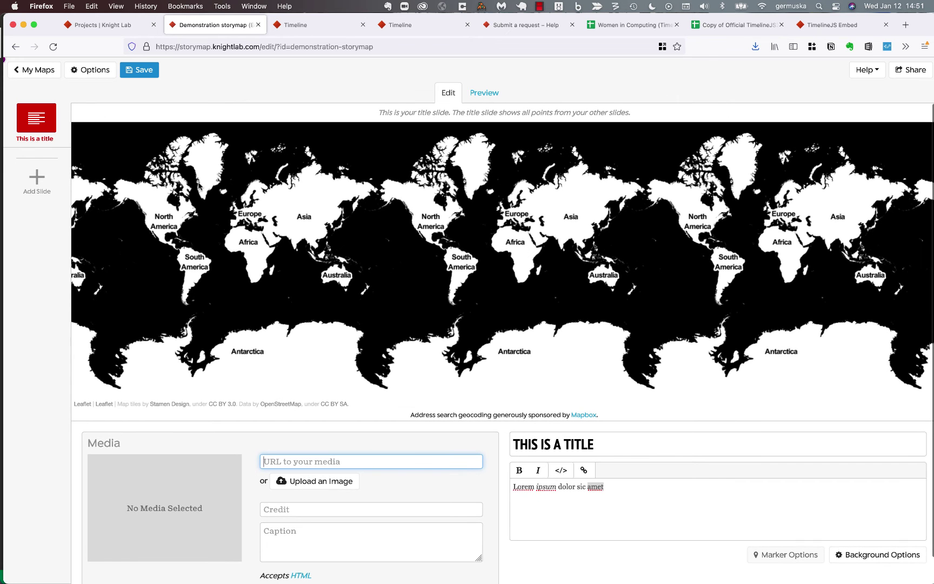
# Step: In the display options, set the font set to Medula One & Lato
pyautogui.click(95, 71)
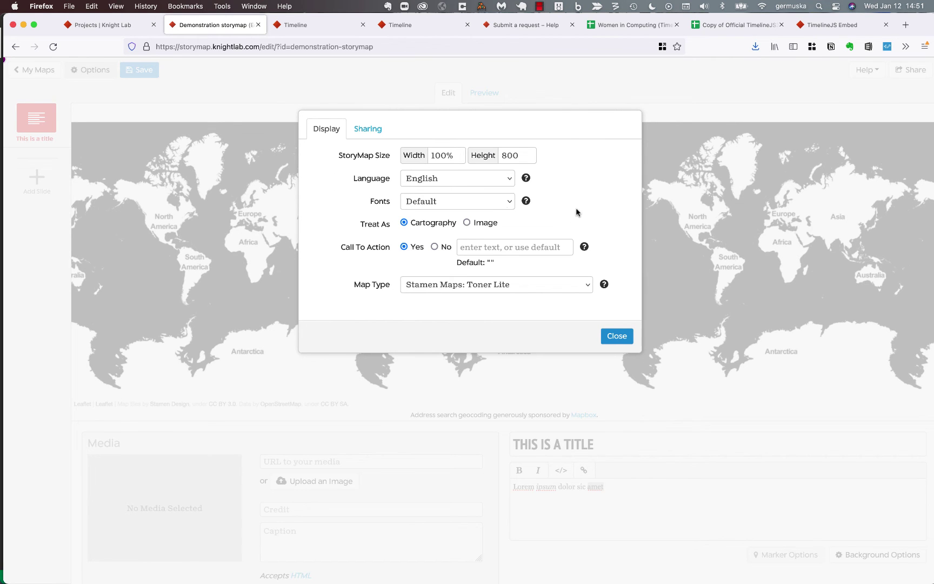
pyautogui.click(510, 203)
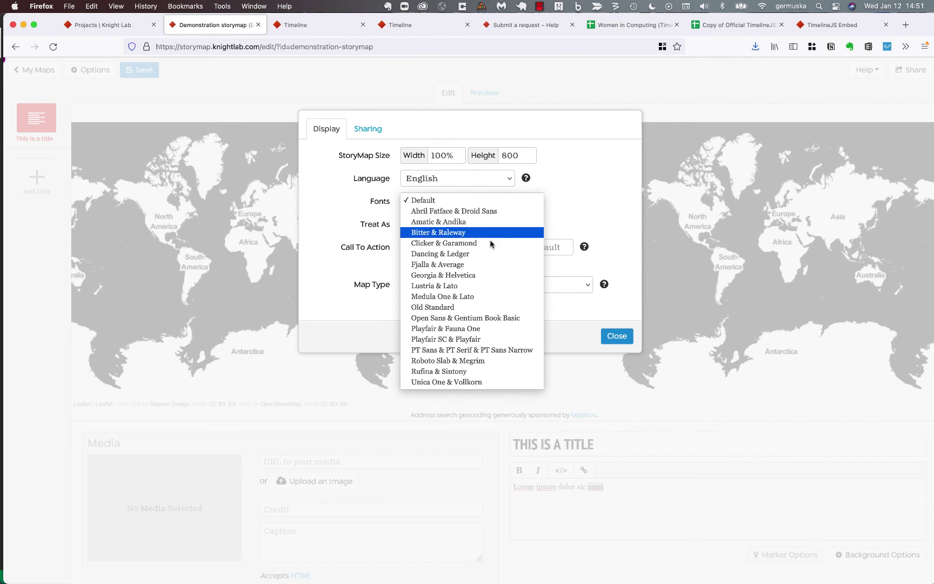
pyautogui.click(575, 204)
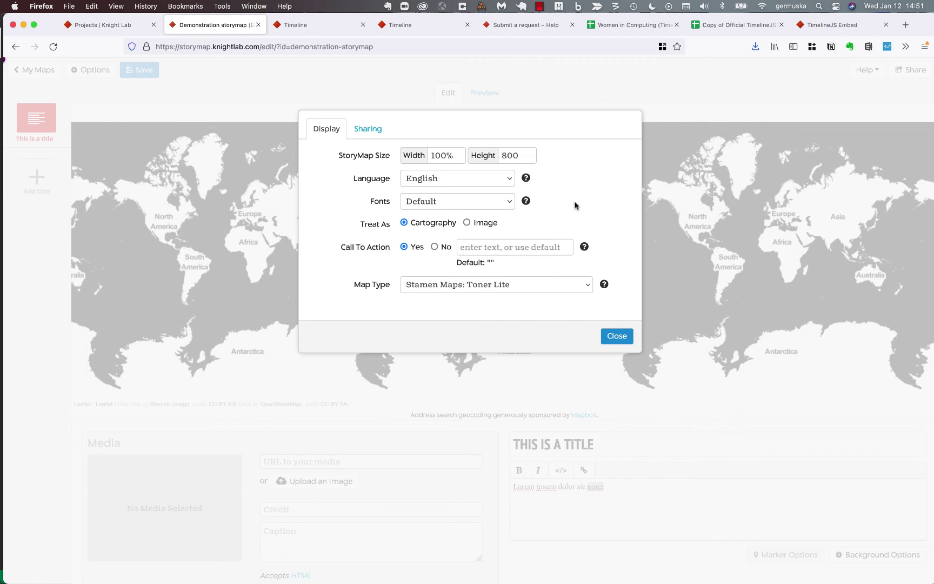
pyautogui.moveTo(525, 181)
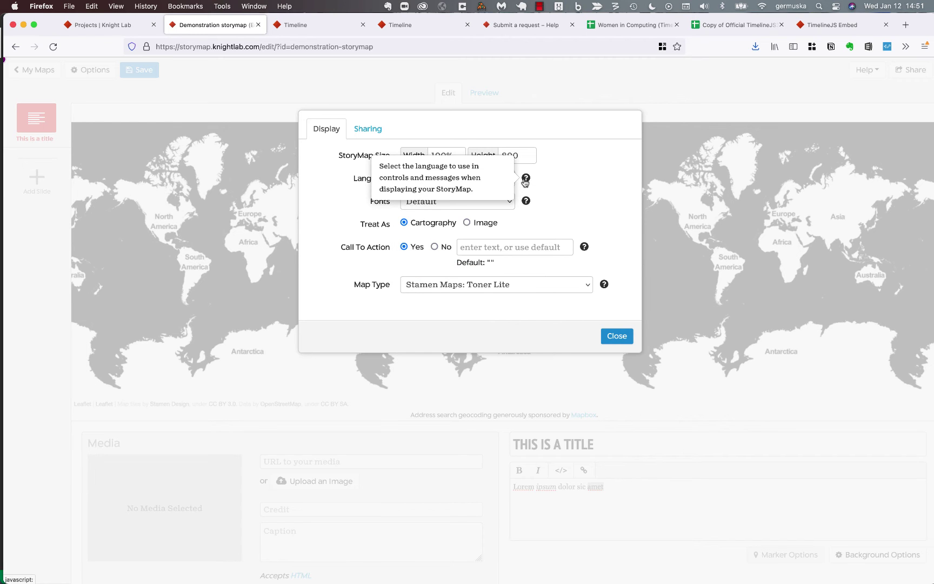
pyautogui.moveTo(527, 203)
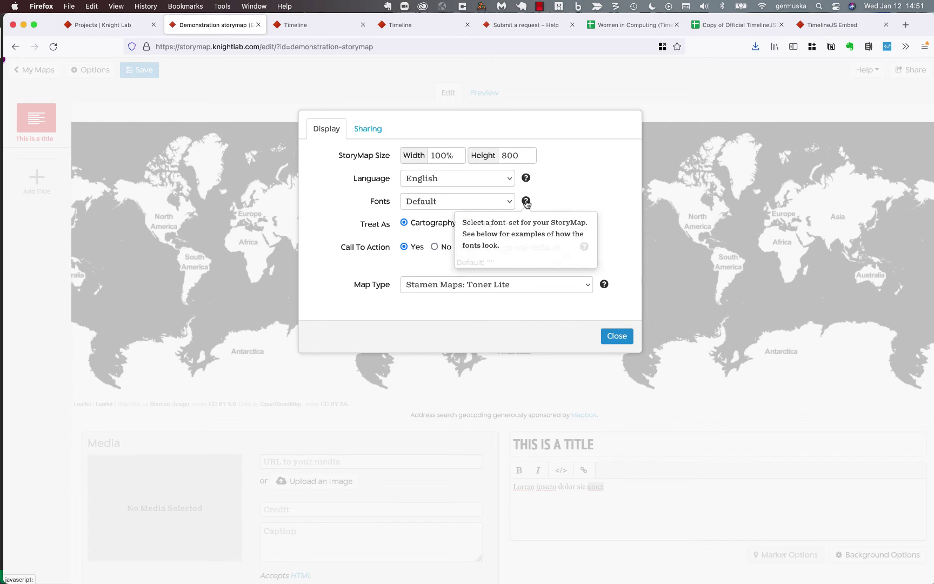
pyautogui.scroll(-3, 523, 277)
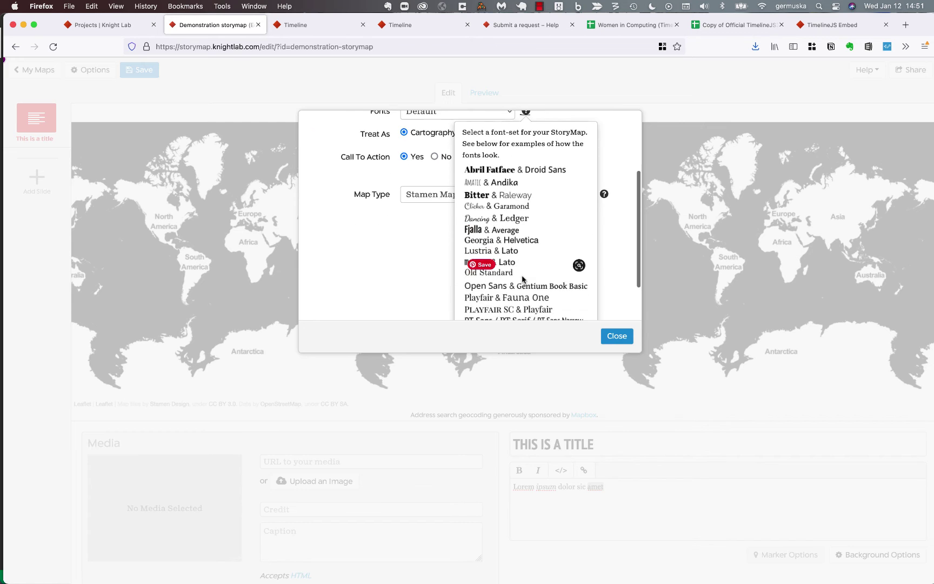
pyautogui.scroll(3, 486, 244)
pyautogui.click(418, 203)
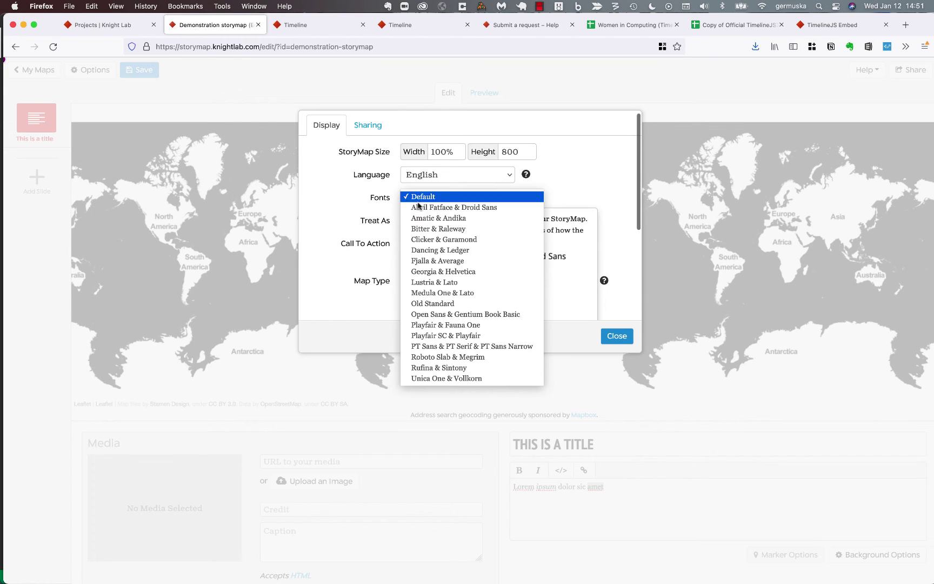
pyautogui.click(432, 293)
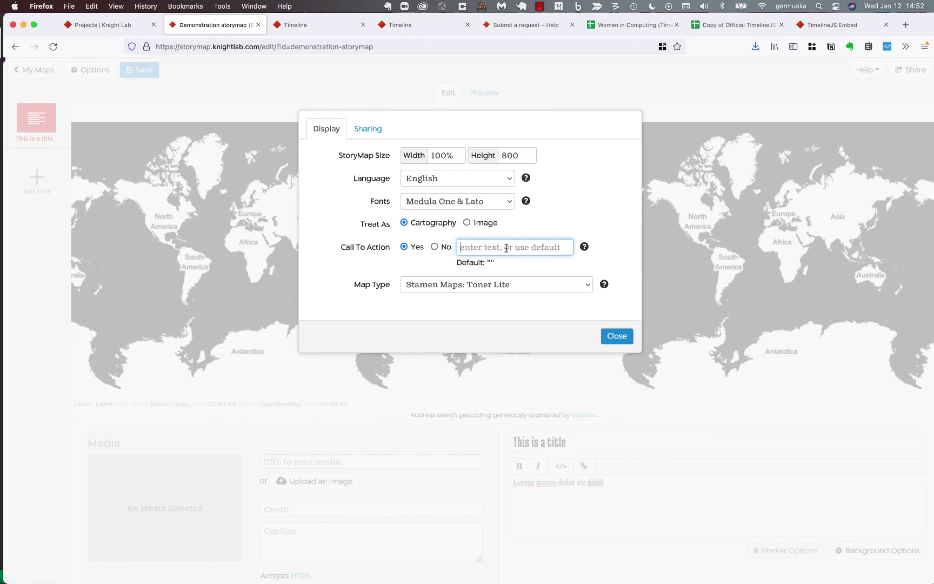
# Step: Enter 'Get started' as the call to action and set map type to Open Street Maps: Standard
pyautogui.write('Get started')
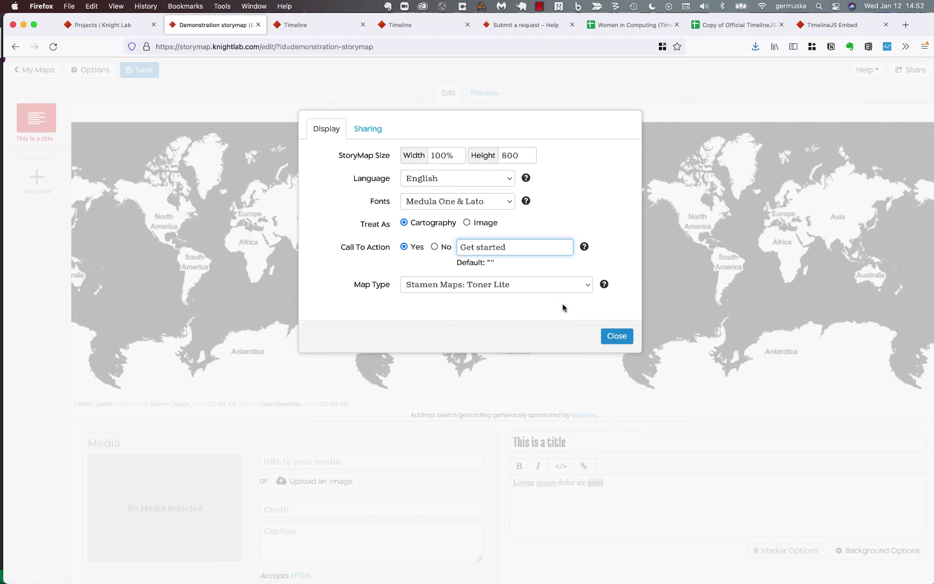
pyautogui.click(587, 285)
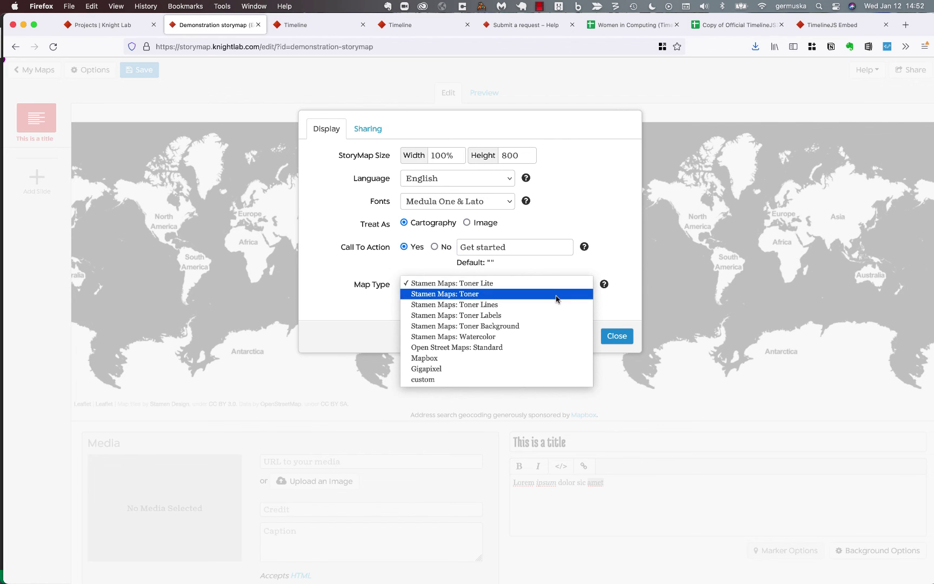
pyautogui.click(535, 348)
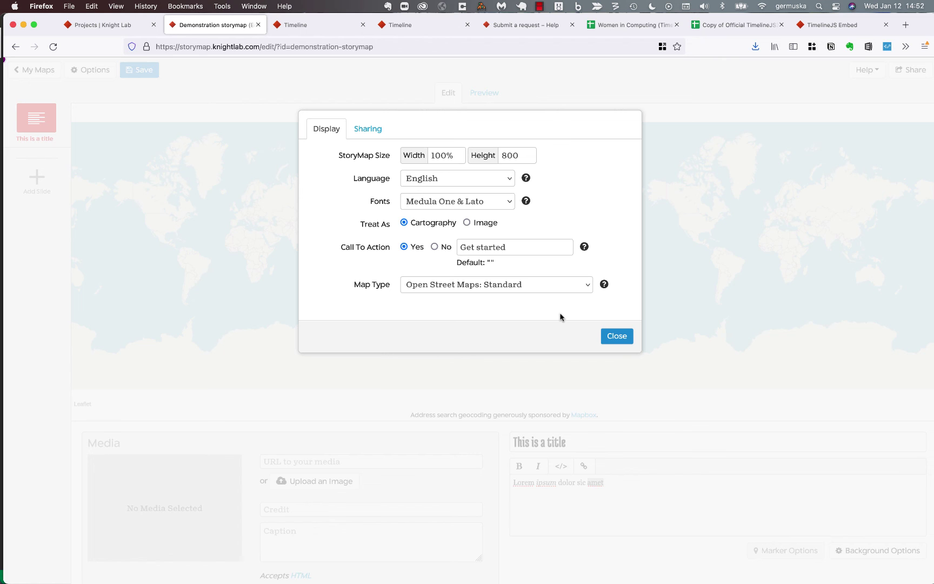
# Step: Add a slide located at 1845 Sheridan Road, Evanston, zoomed in to building level
pyautogui.click(618, 336)
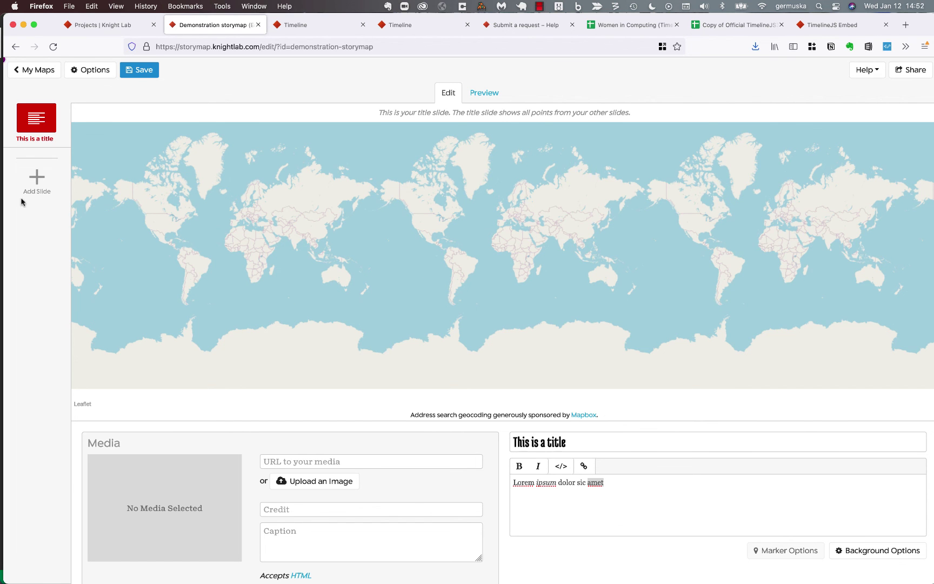
pyautogui.click(36, 176)
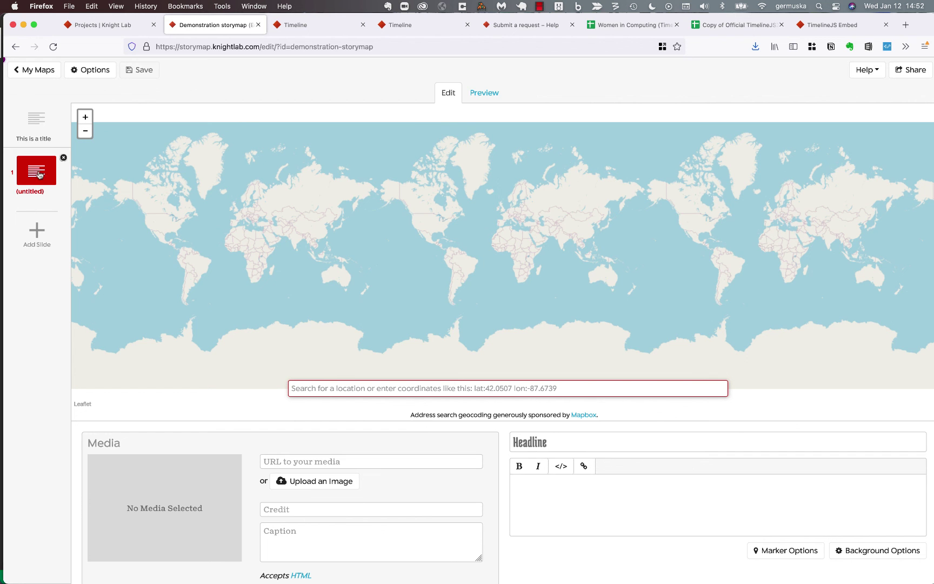
pyautogui.write('1')
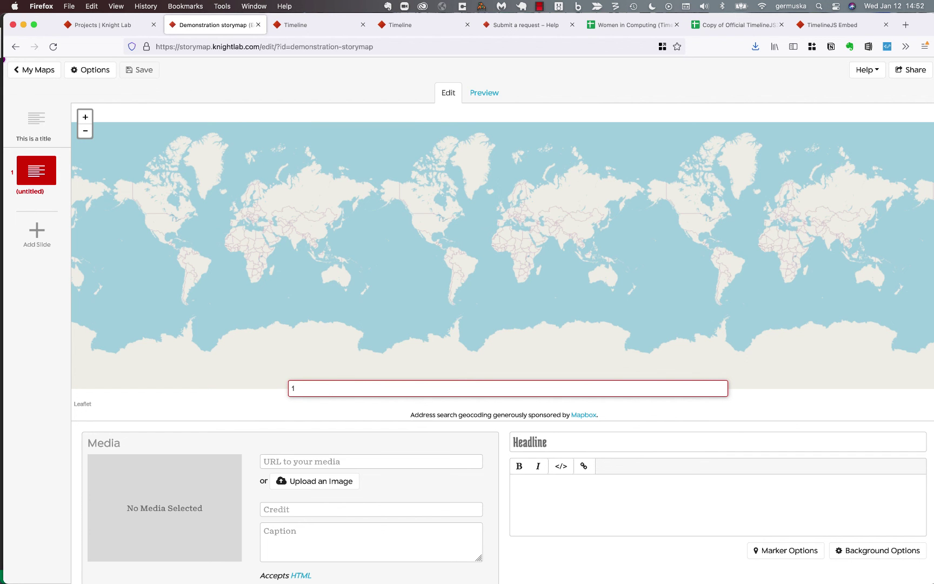
pyautogui.write('845')
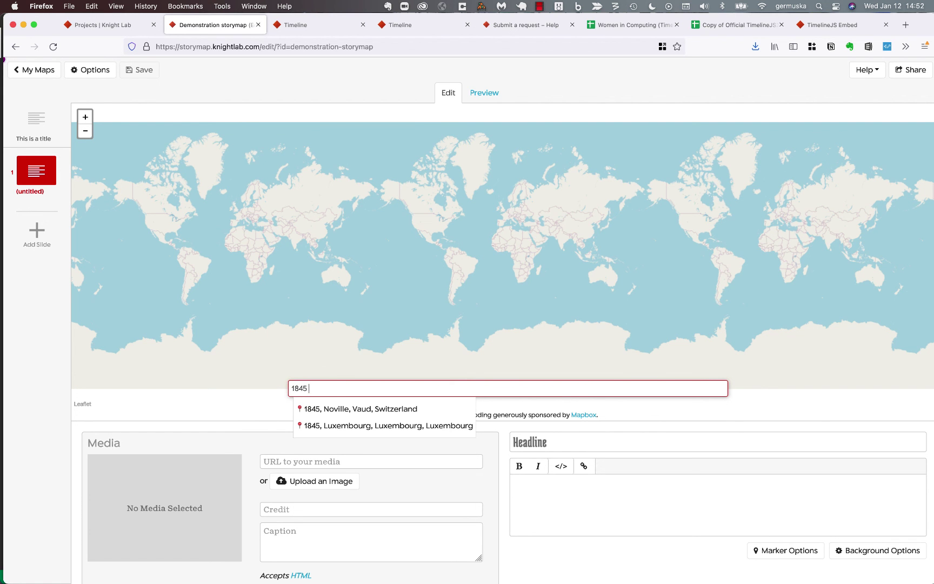
pyautogui.write(' Sheridan')
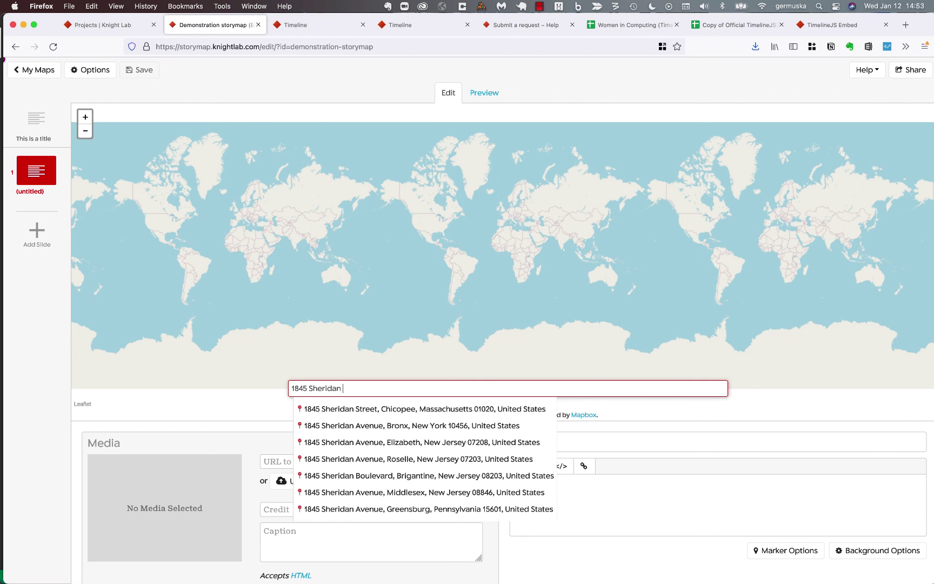
pyautogui.write(' Evanston')
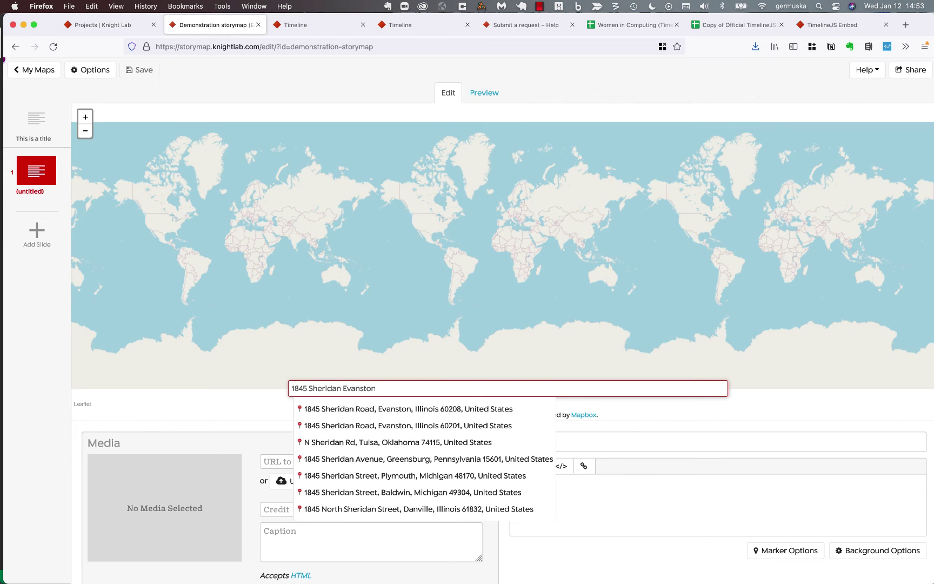
pyautogui.click(387, 411)
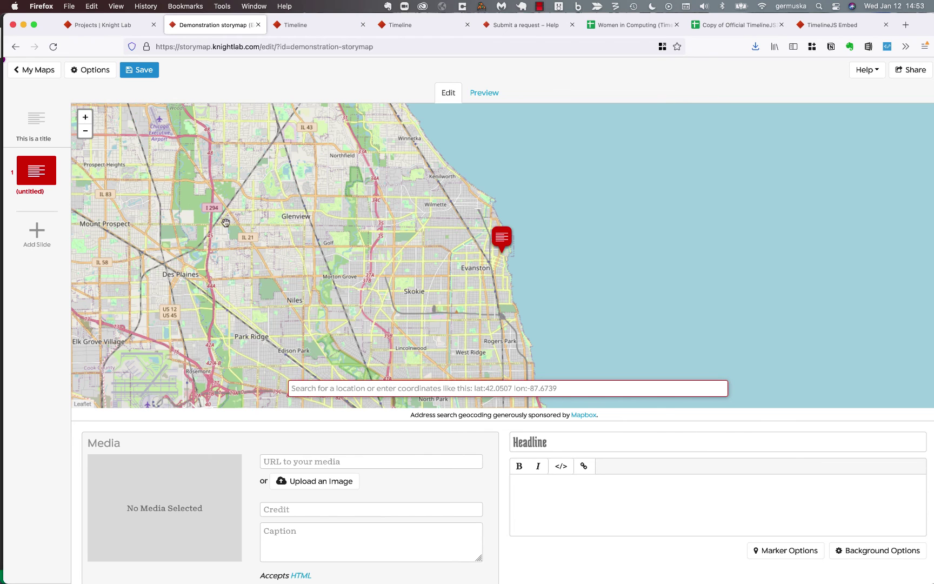
pyautogui.click(86, 117)
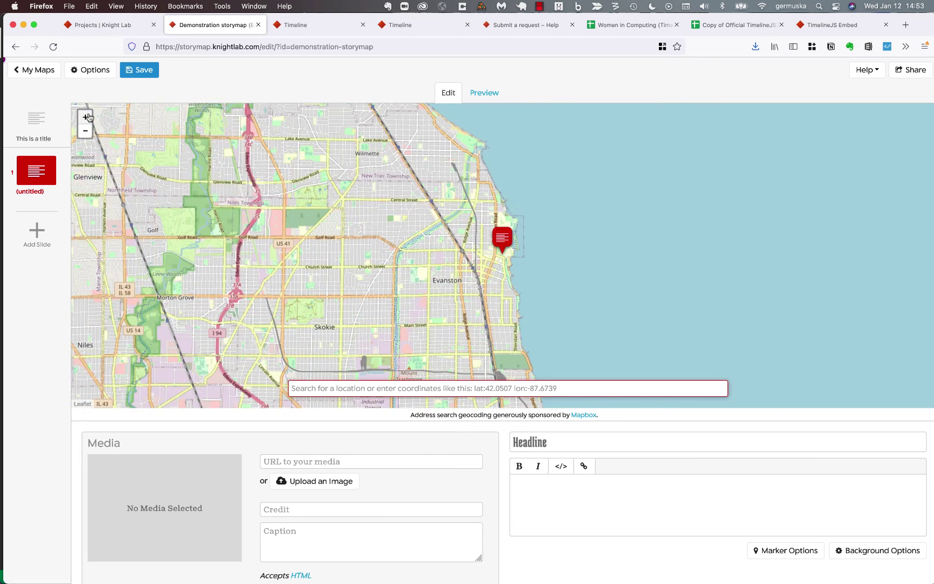
pyautogui.click(86, 116)
pyautogui.click(87, 117)
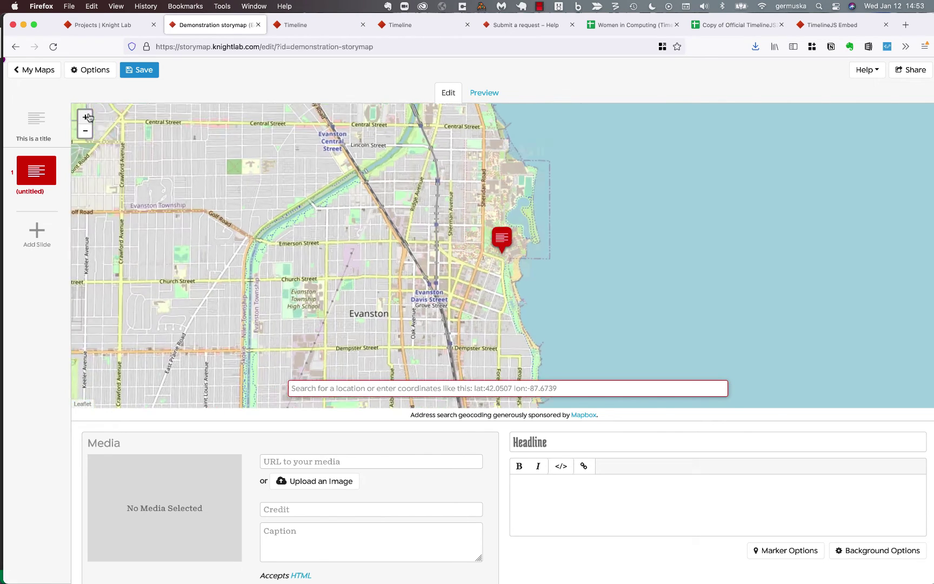
pyautogui.click(86, 117)
pyautogui.click(87, 117)
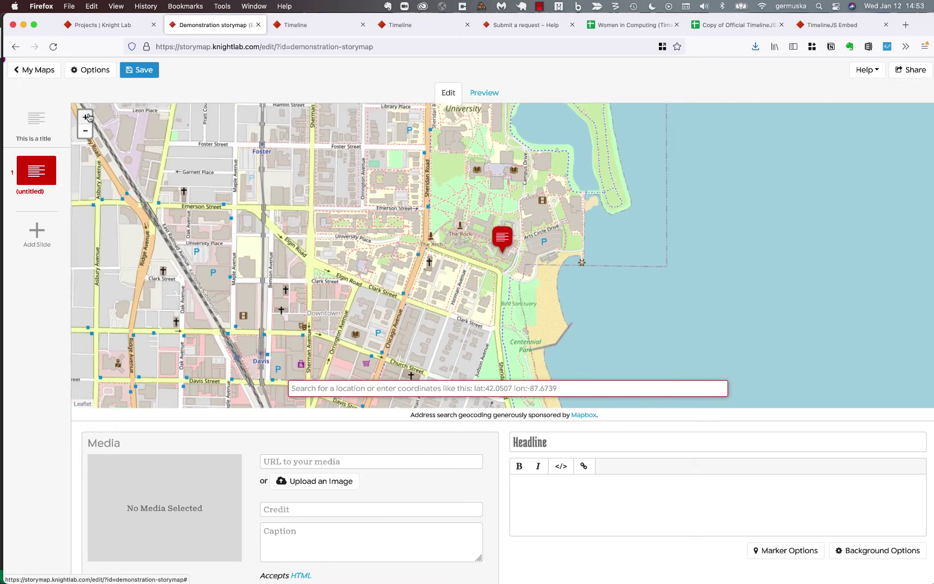
pyautogui.click(86, 117)
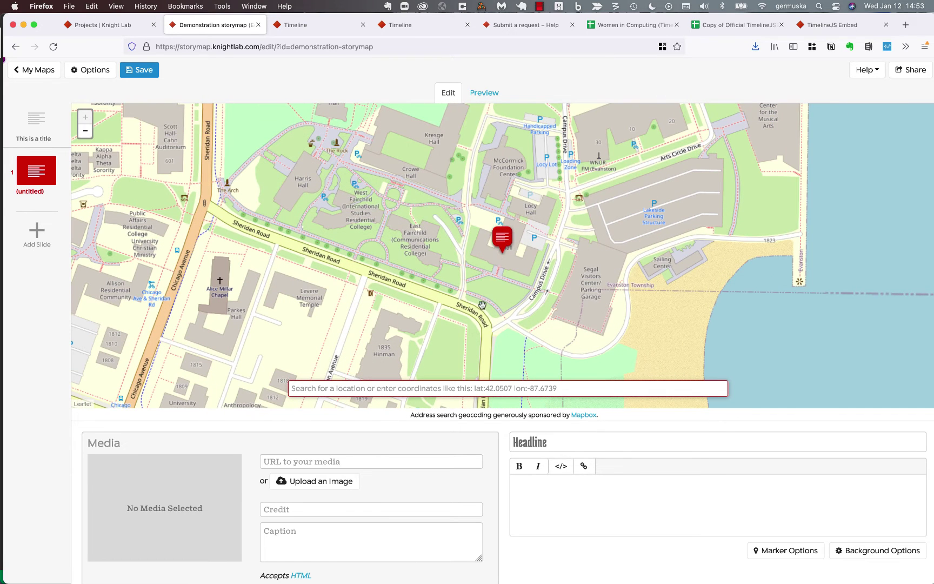
pyautogui.moveTo(502, 240); pyautogui.dragTo(510, 224)
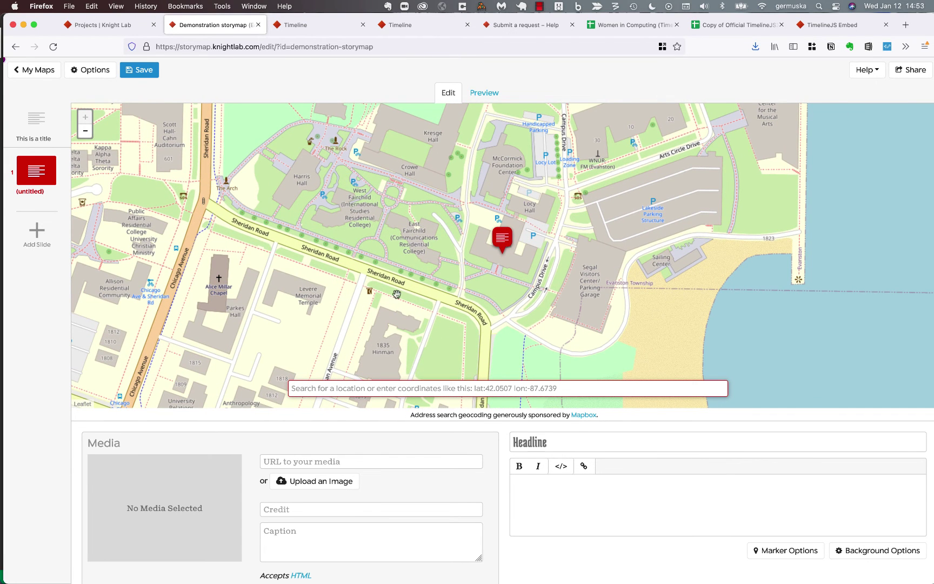
# Step: Headline the slide 'Fisk Hall' and begin writing its body text
pyautogui.click(530, 433)
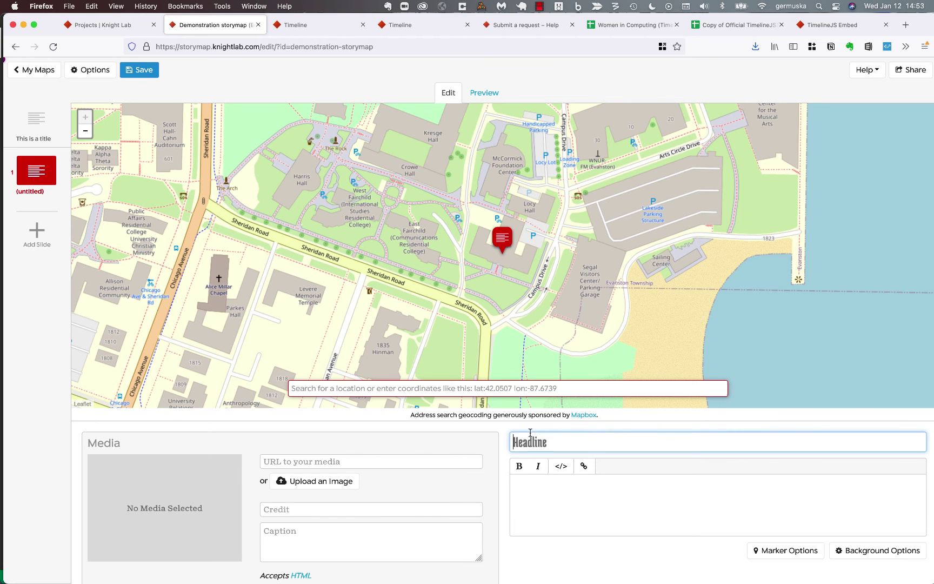
pyautogui.write('Fisk Hall')
pyautogui.click(529, 484)
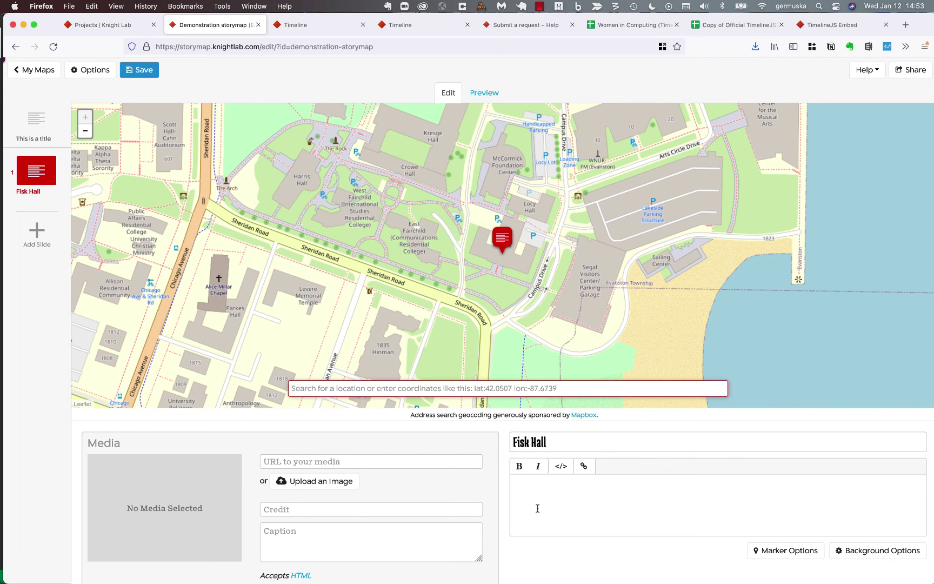
pyautogui.write('put')
# Step: Add a slide found by searching '303 East Wacker chi' and headline it '303 E. Wacker'
pyautogui.click(37, 230)
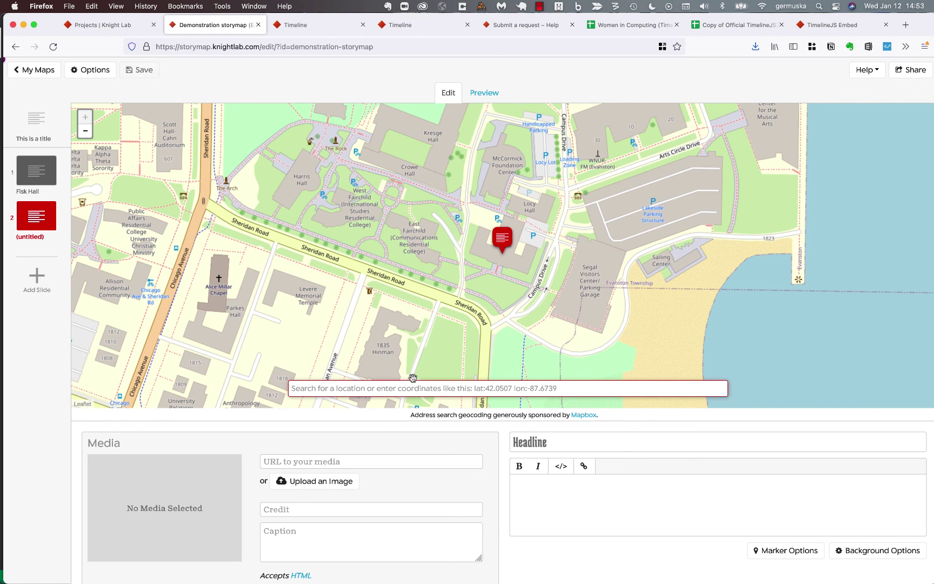
pyautogui.write('303')
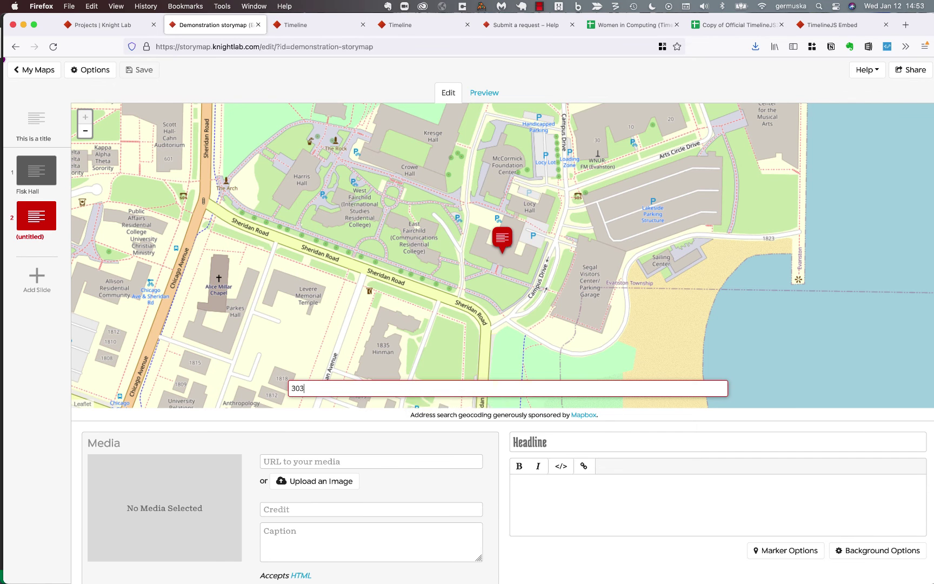
pyautogui.write(' East Wacker ')
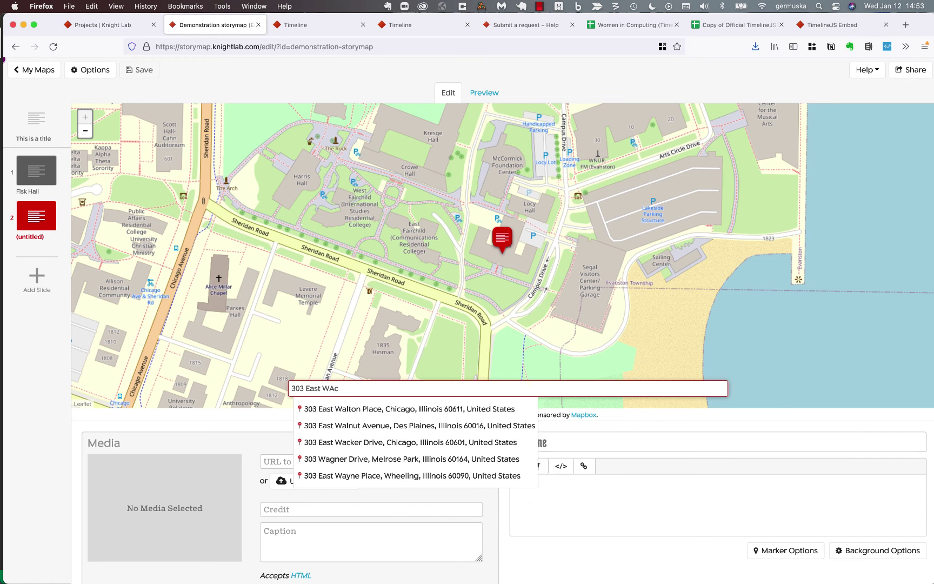
pyautogui.write('chi')
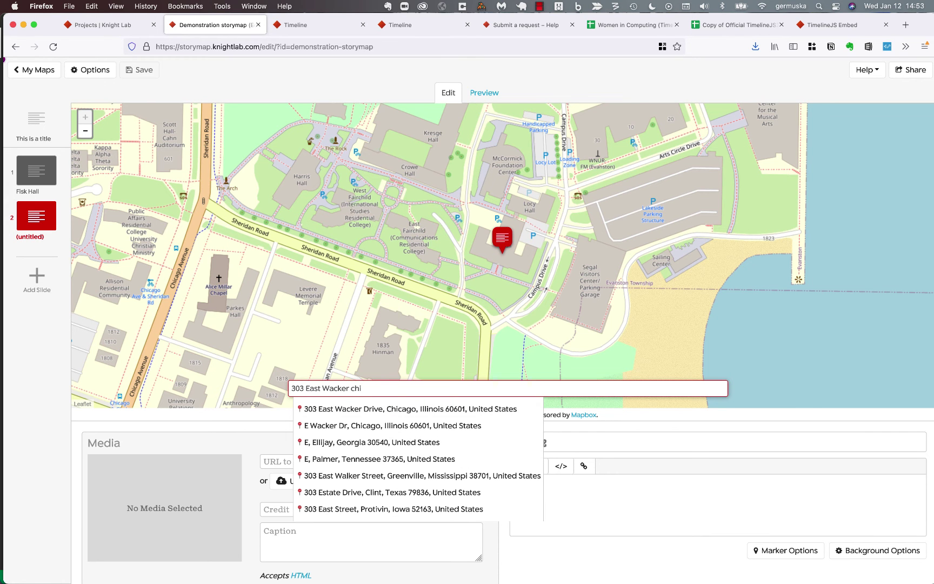
pyautogui.click(403, 408)
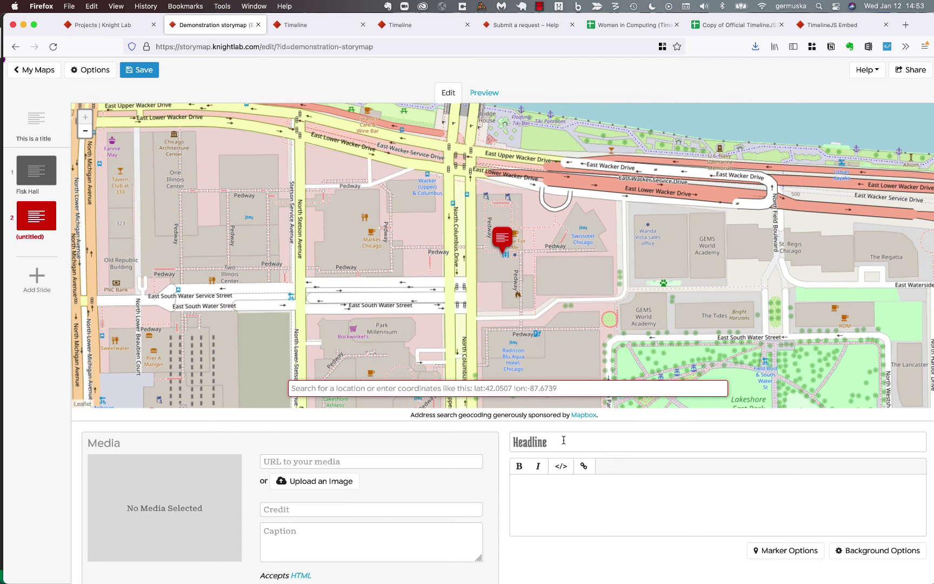
pyautogui.click(563, 440)
pyautogui.write('303')
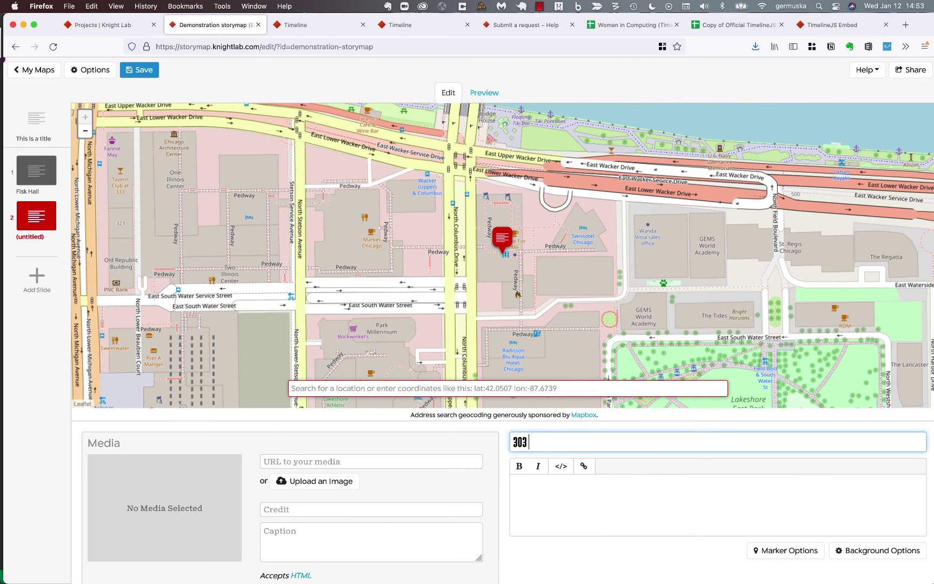
pyautogui.write(' E. Wacker')
# Step: Preview the story back through Fisk Hall to the title slide, then resume editing
pyautogui.click(485, 93)
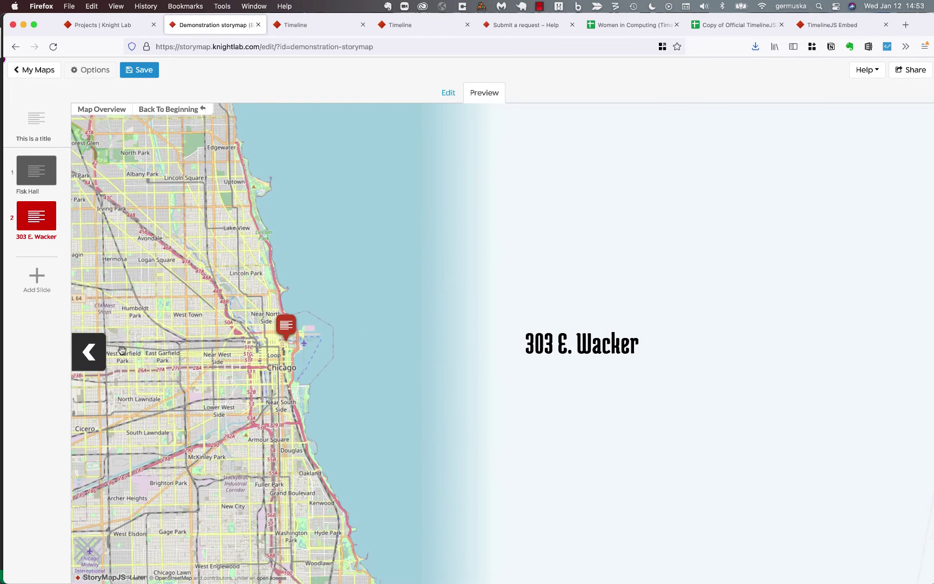
pyautogui.click(87, 352)
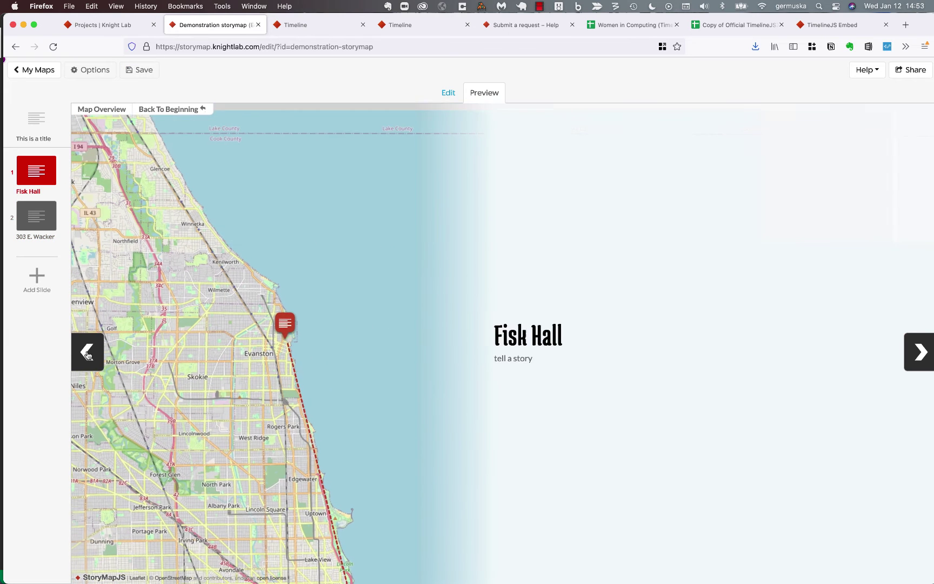
pyautogui.click(86, 353)
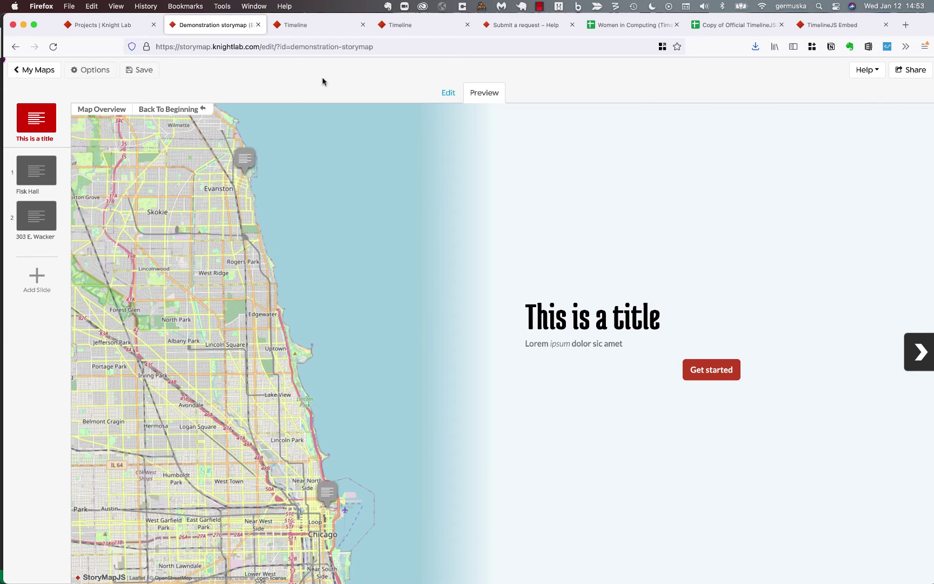
pyautogui.click(447, 93)
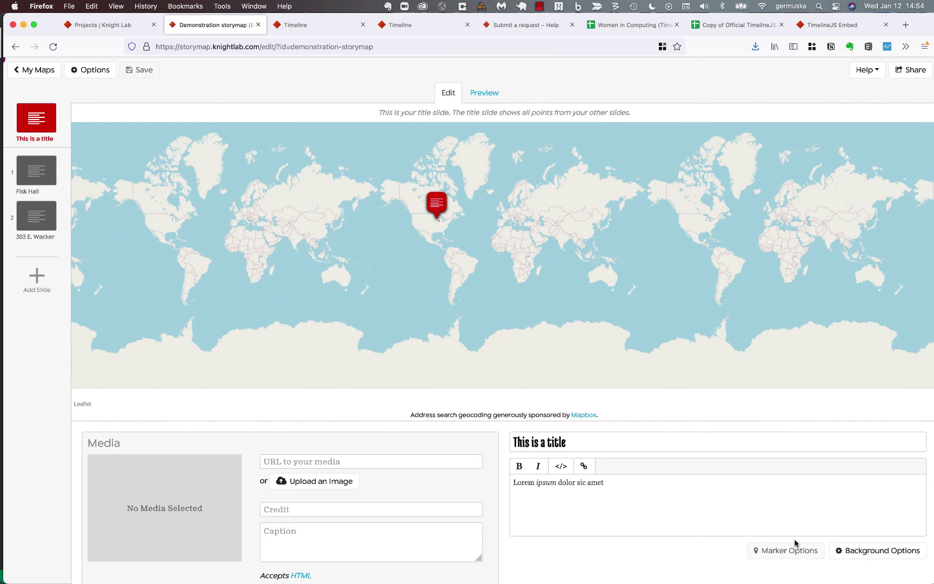
# Step: Set the title slide's background colour to red (#db3434)
pyautogui.click(899, 552)
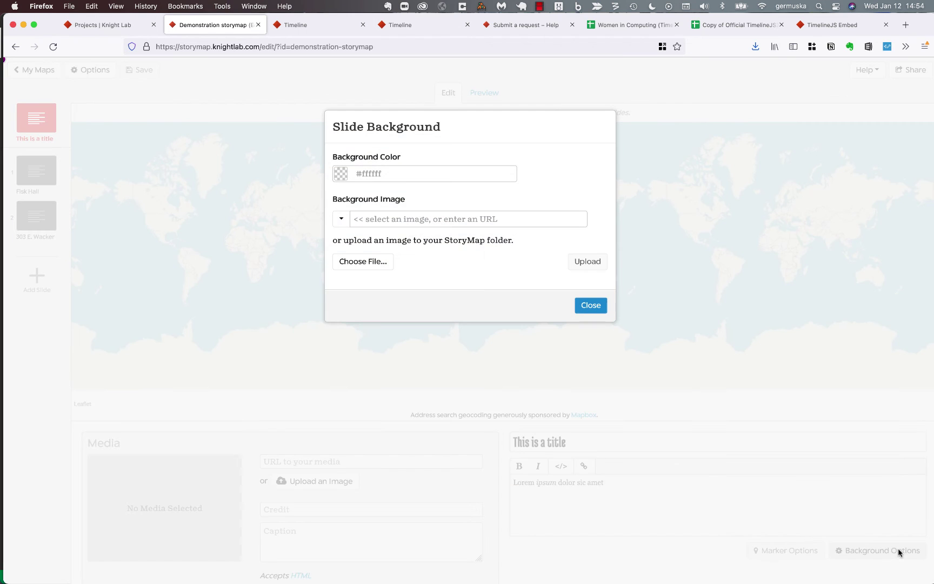
pyautogui.click(342, 175)
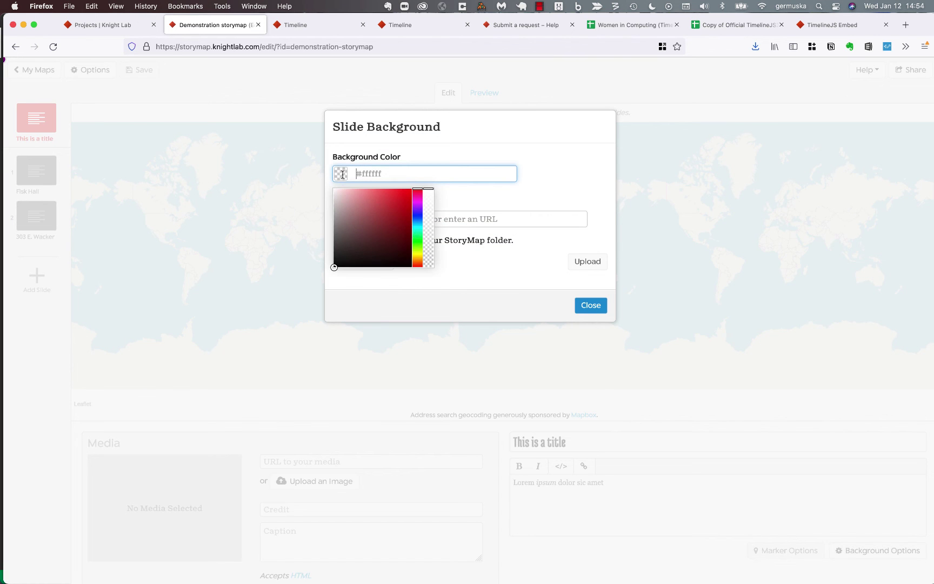
pyautogui.click(393, 199)
pyautogui.click(501, 194)
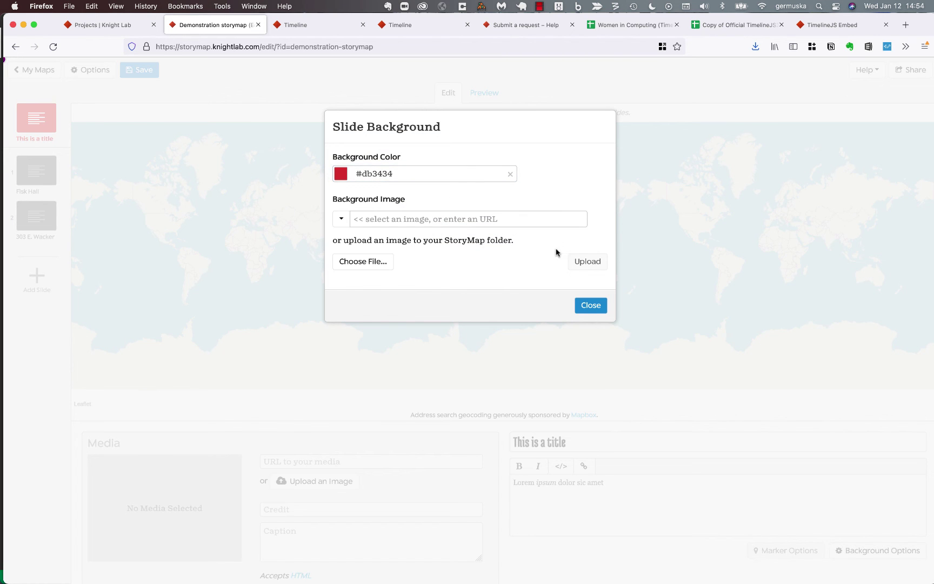
pyautogui.click(588, 303)
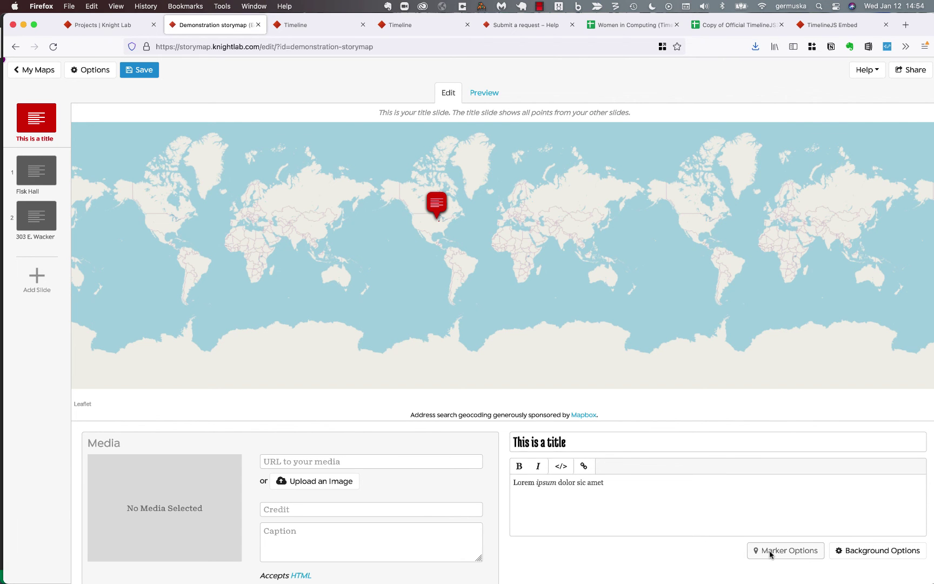
# Step: Show the Fisk Hall slide and check its marker options, keeping the default marker
pyautogui.click(49, 174)
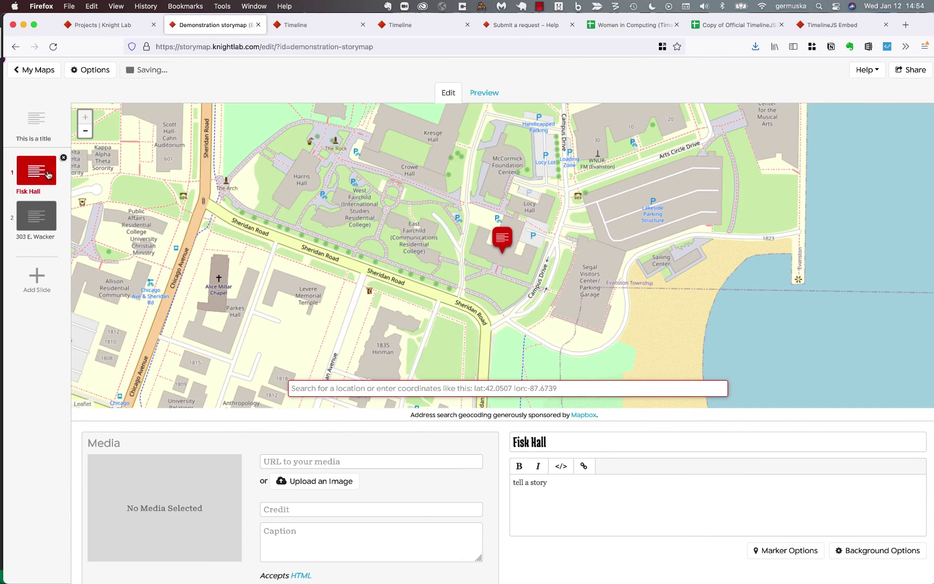
pyautogui.click(793, 551)
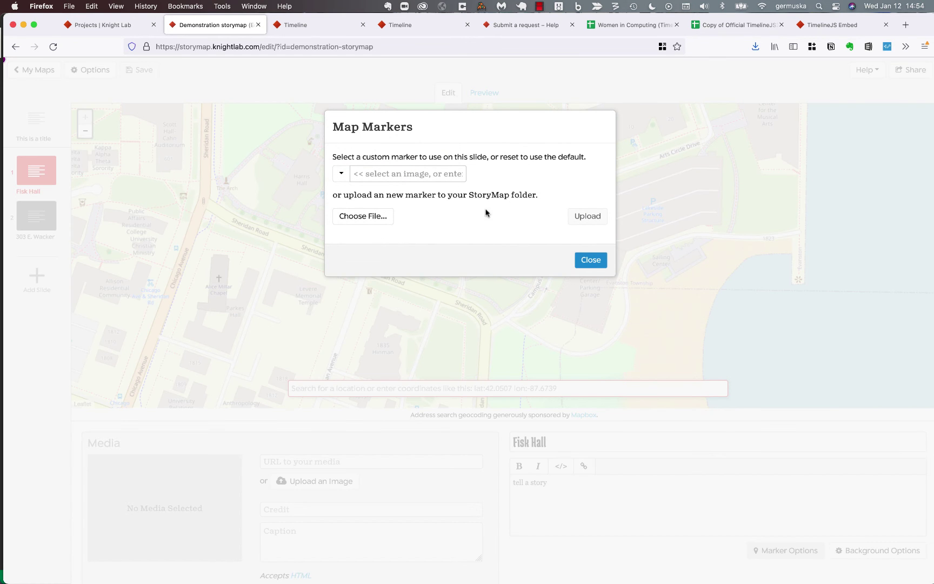
pyautogui.click(595, 260)
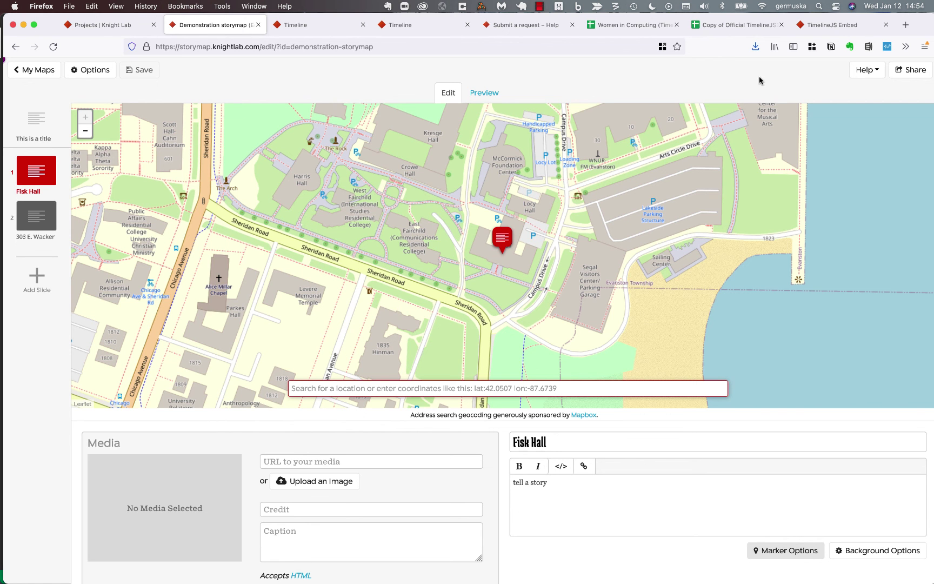
# Step: Publish the story map and open its shareable link in a new browser tab
pyautogui.click(914, 74)
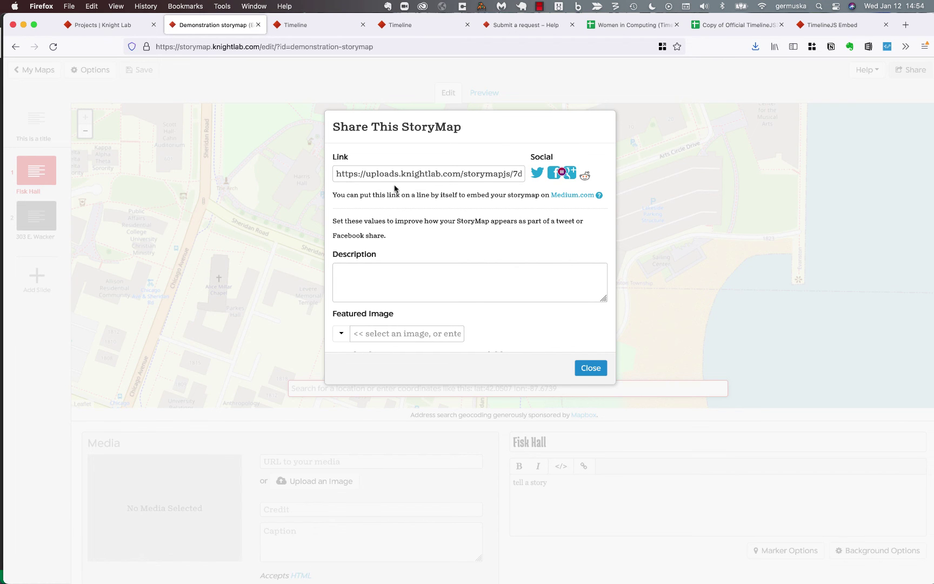
pyautogui.click(402, 169)
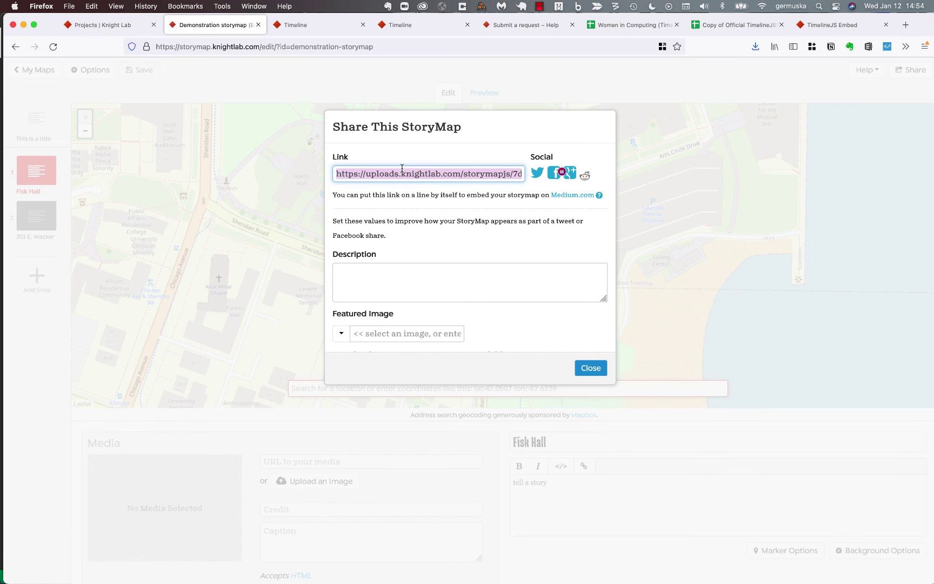
pyautogui.press('super+t')
pyautogui.write('https://uploads.knightlab.com/storymapjs/7d5cf9cfc9fa75da134291f9fe3c57fb/demonstration-storymap/index.html')
pyautogui.press('Return')
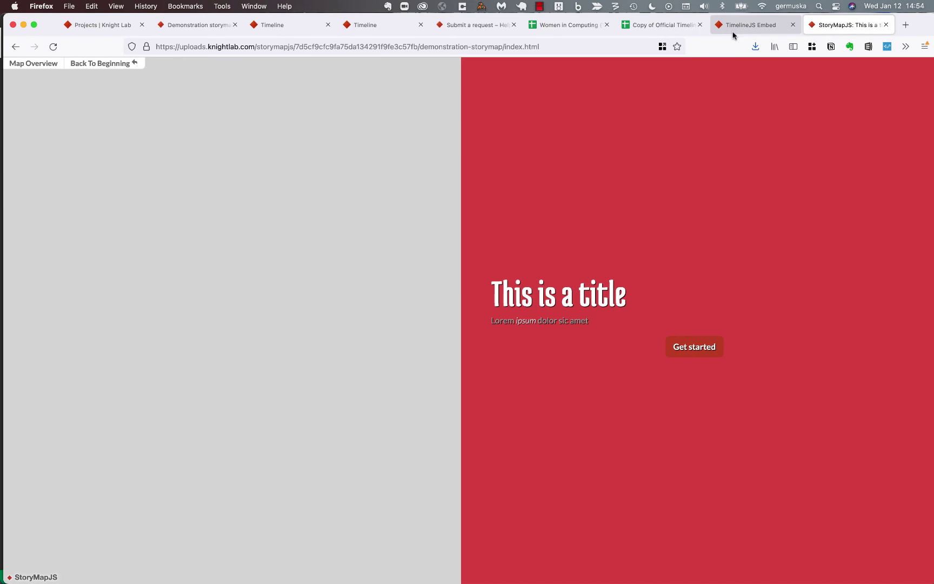
pyautogui.click(755, 25)
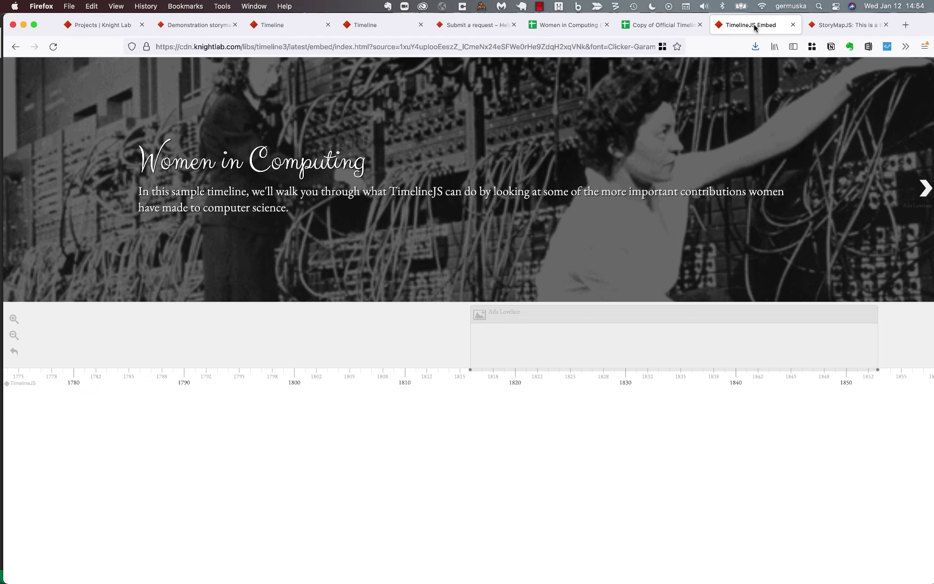
pyautogui.click(206, 27)
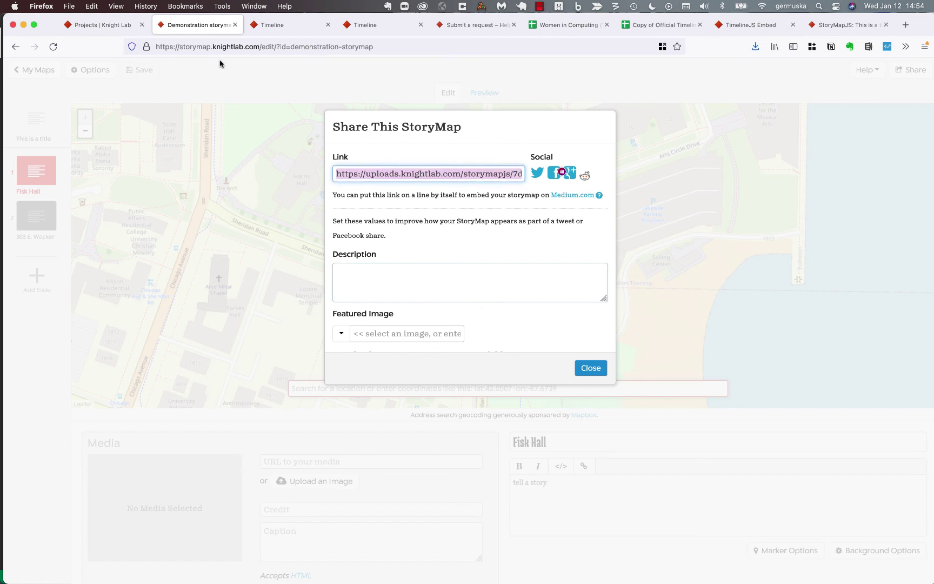
# Step: Back in the editor, look through the Share dialog's link and embed code, then close it
pyautogui.scroll(-6, 391, 273)
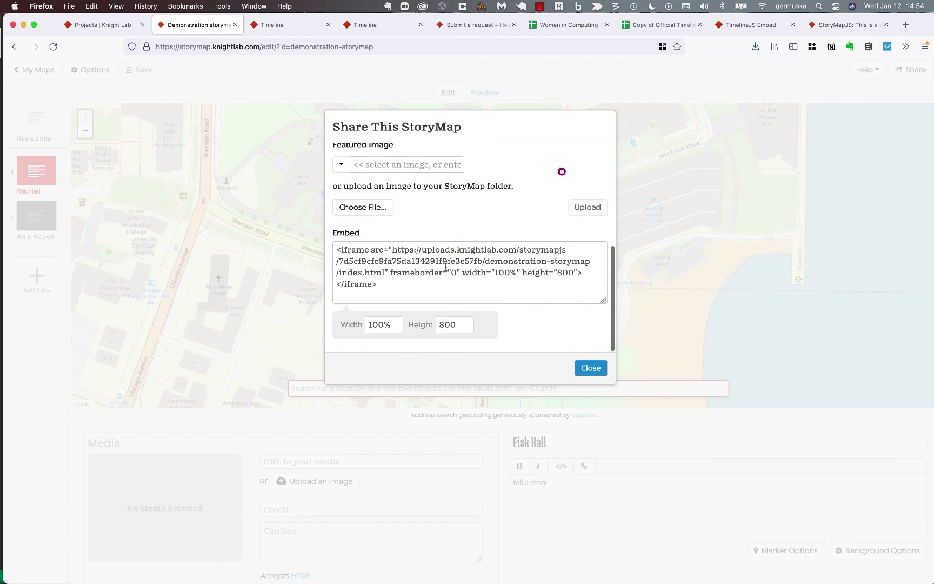
pyautogui.scroll(3, 448, 268)
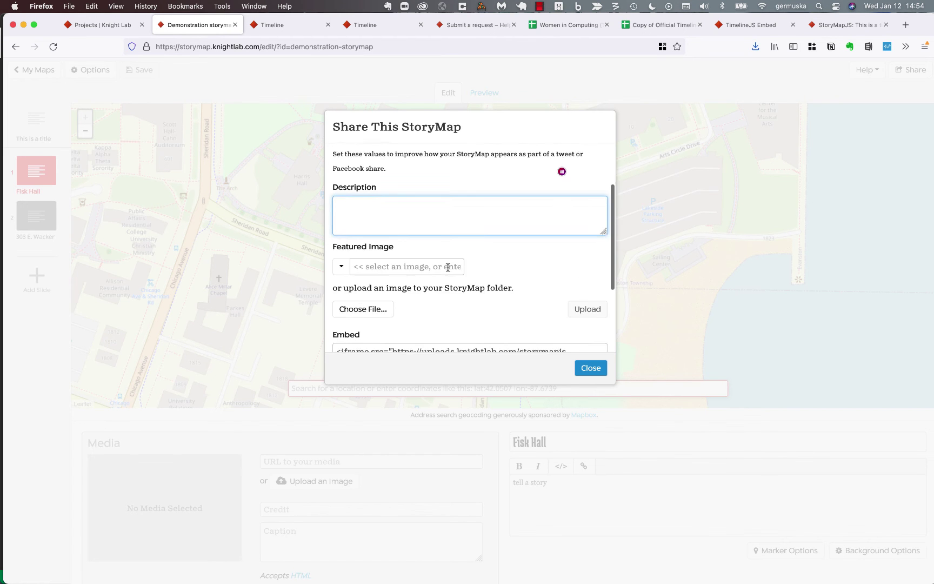
pyautogui.scroll(-3, 447, 268)
pyautogui.scroll(5, 448, 268)
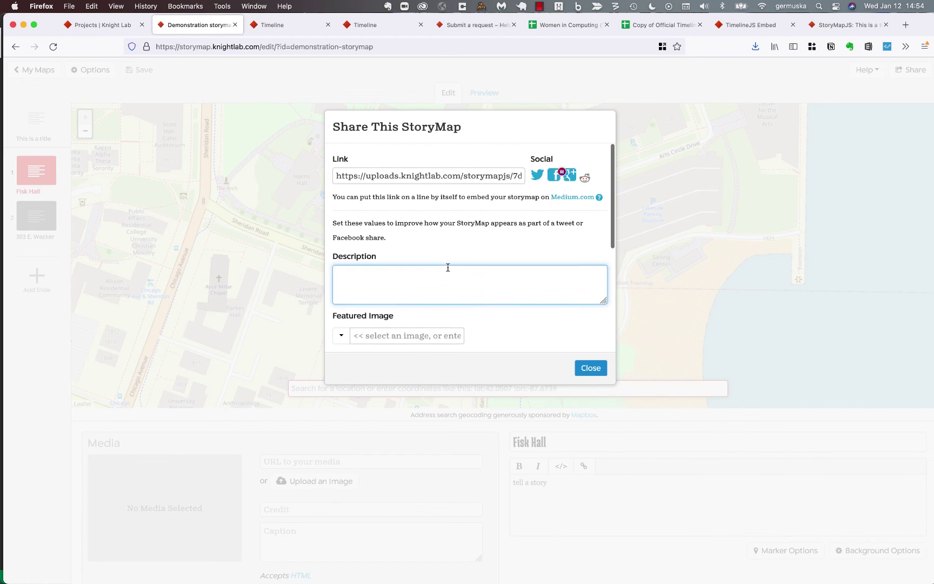
pyautogui.click(448, 267)
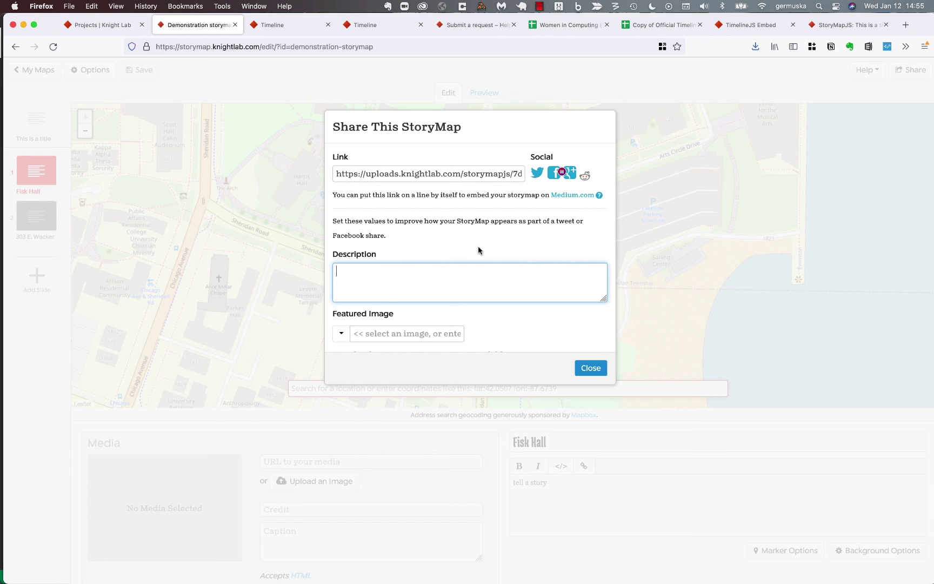
pyautogui.scroll(-2, 419, 298)
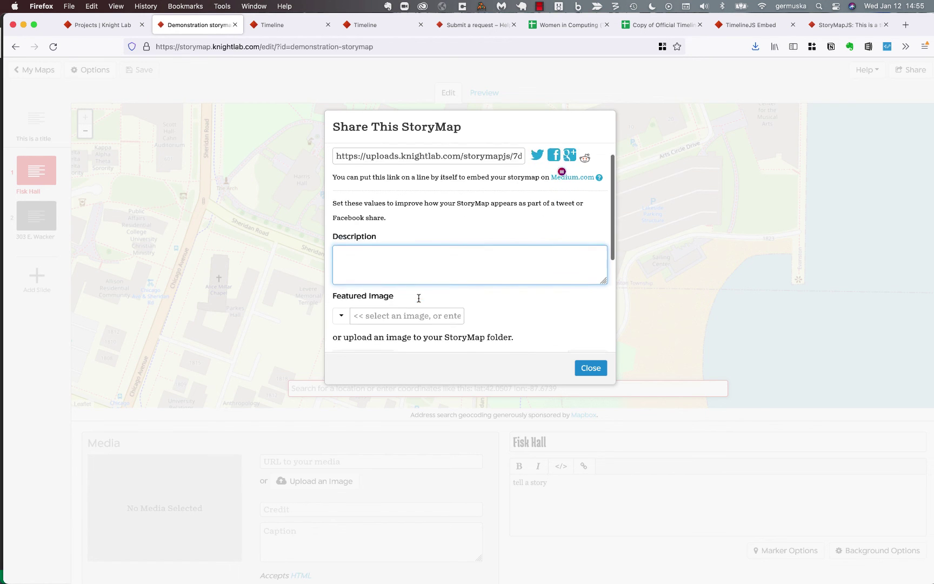
pyautogui.scroll(-3, 460, 278)
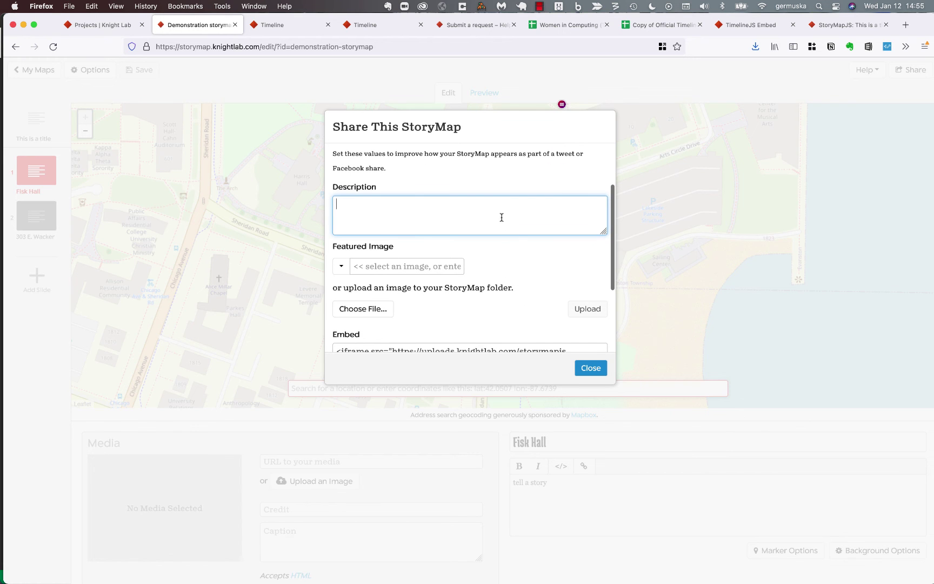
pyautogui.scroll(-1, 511, 278)
pyautogui.scroll(5, 511, 276)
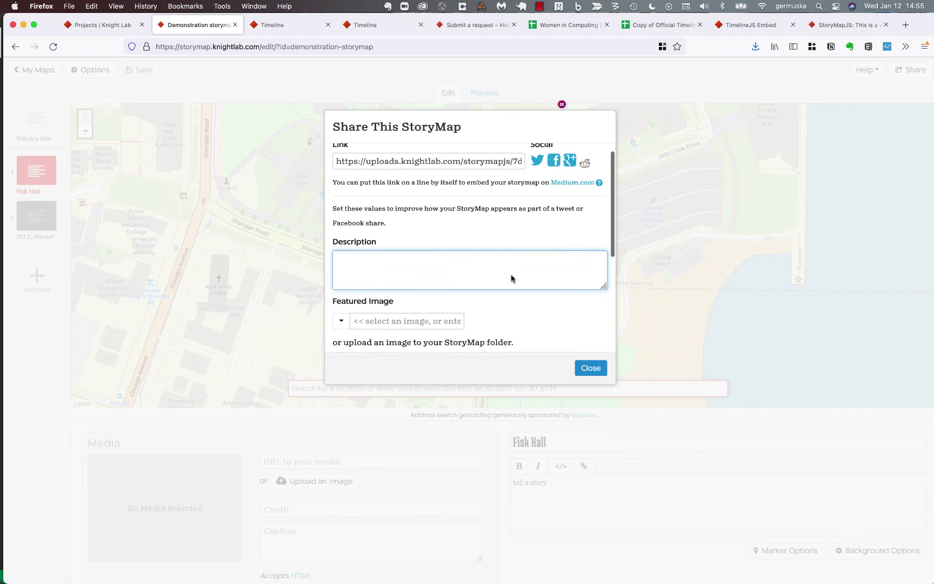
pyautogui.click(591, 369)
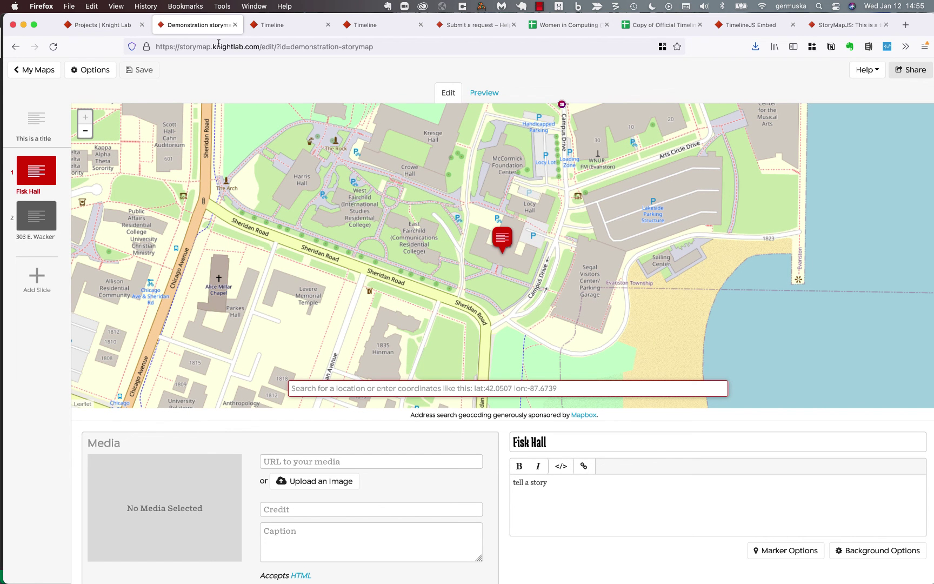
# Step: Load the StoryMapJS home page by trimming the editor path, then browse its Help and Examples sections
pyautogui.moveTo(263, 47); pyautogui.dragTo(400, 63)
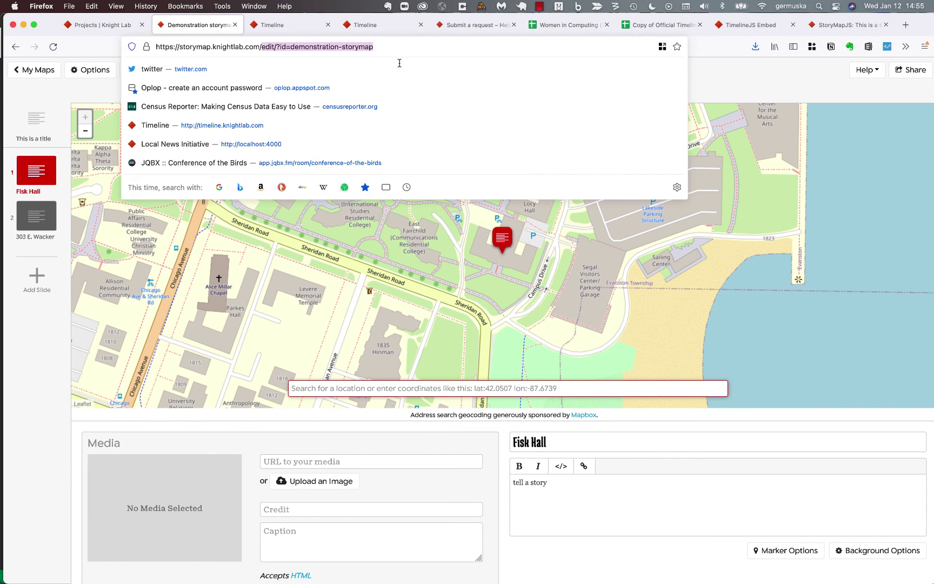
pyautogui.press('BackSpace')
pyautogui.press('Return')
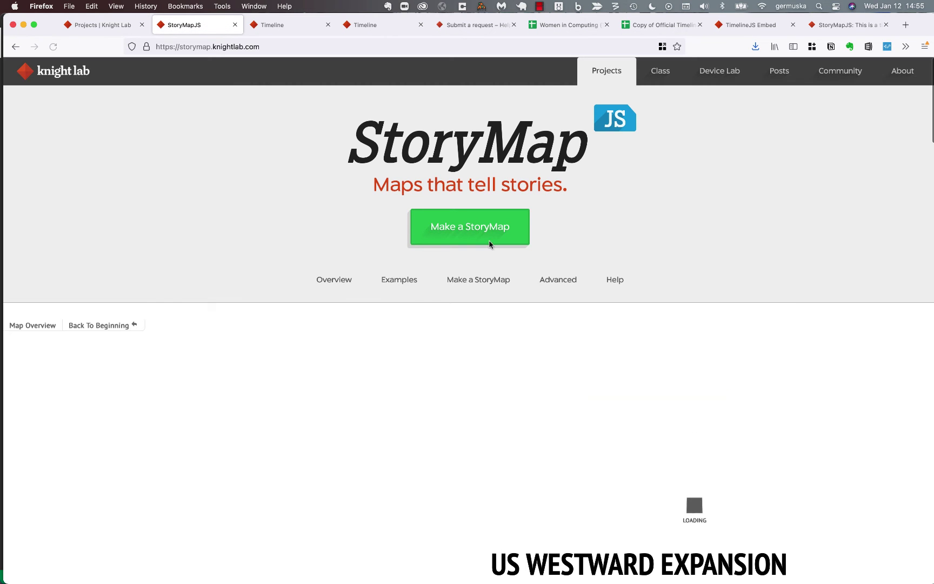
pyautogui.click(615, 284)
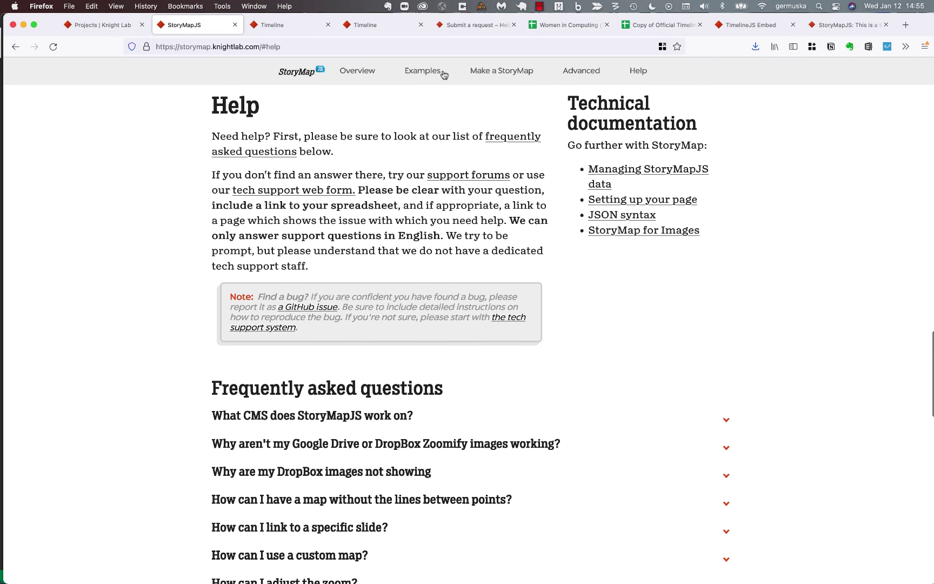
pyautogui.click(407, 77)
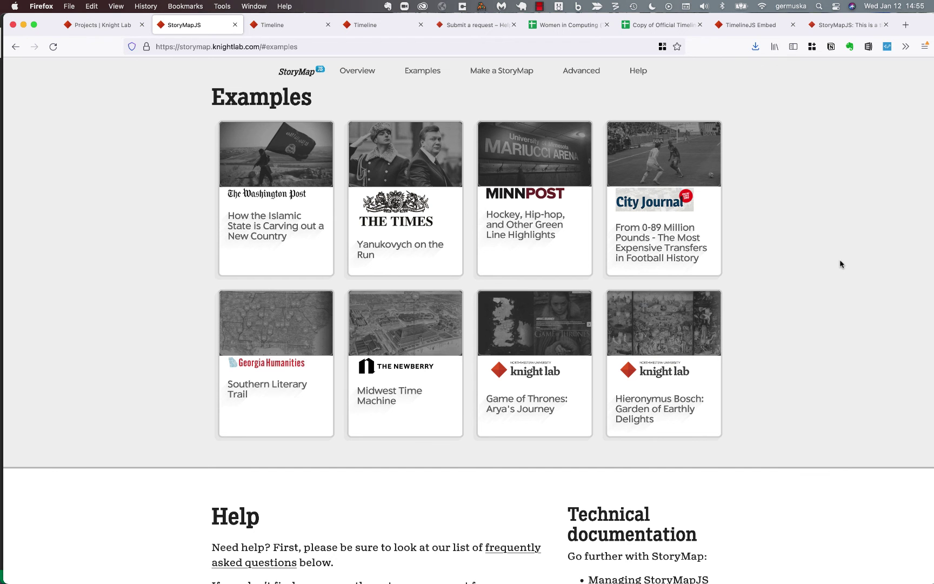
pyautogui.scroll(15, 840, 260)
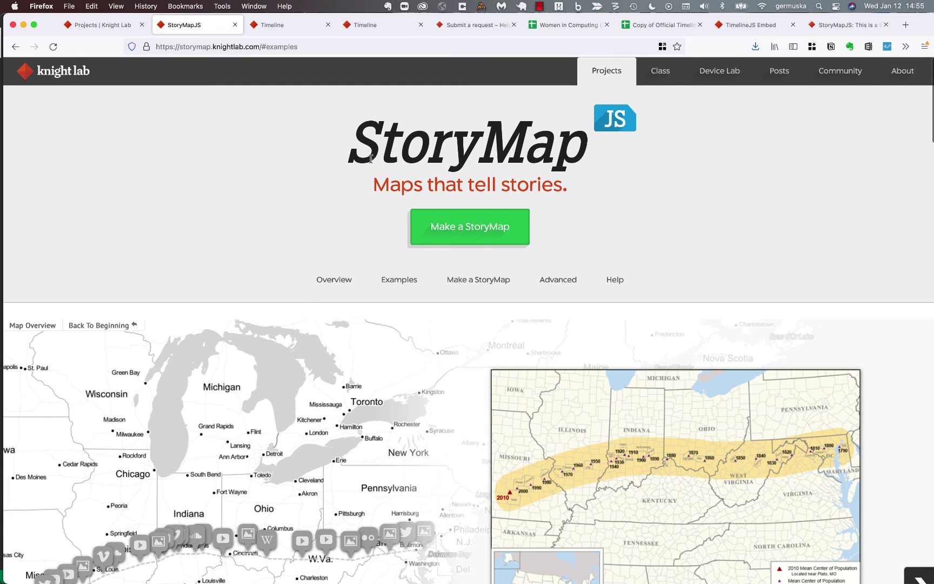
# Step: Open the JuxtaposeJS project page in a new tab from the Knight Lab projects list
pyautogui.click(103, 28)
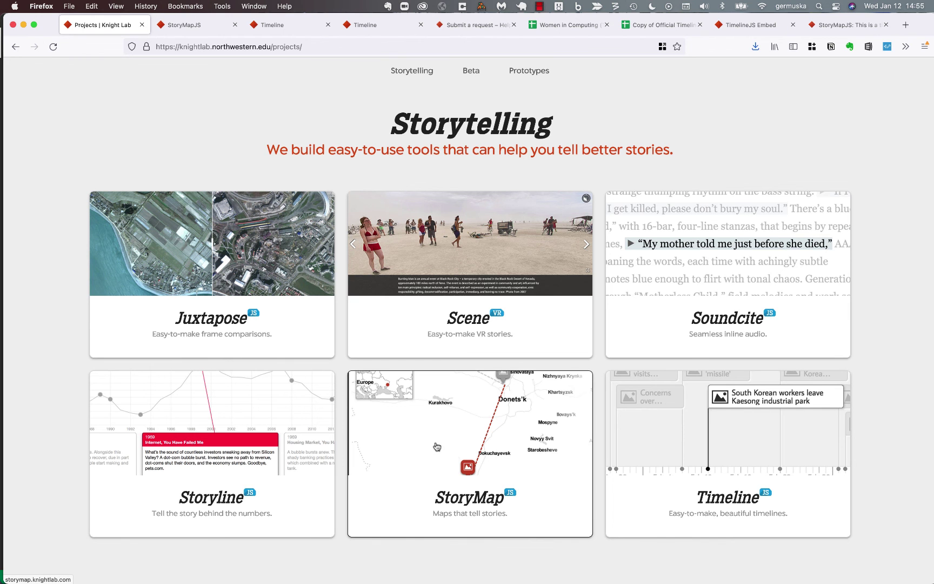
pyautogui.keyDown('super'); pyautogui.click(216, 331); pyautogui.keyUp('super')
pyautogui.click(184, 25)
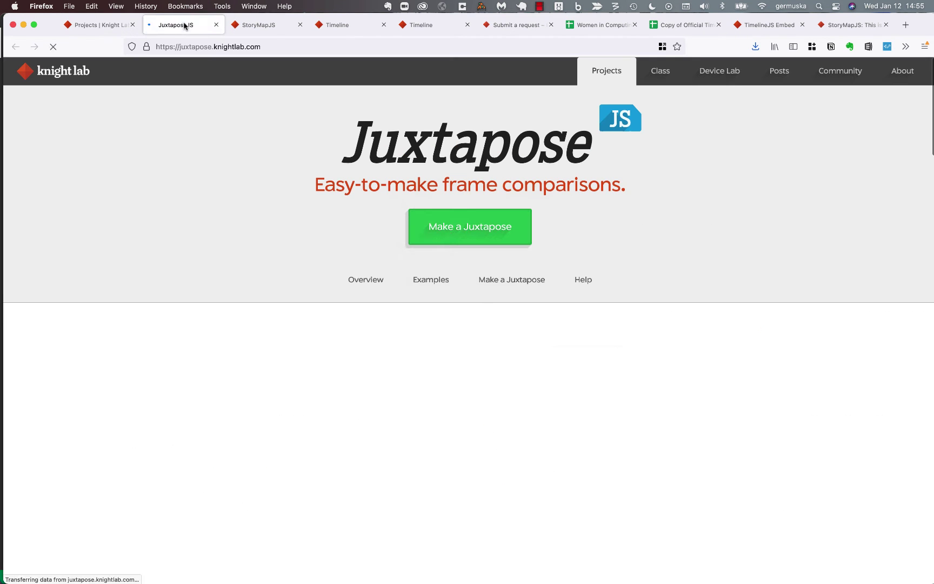
pyautogui.scroll(-2, 663, 232)
pyautogui.scroll(-2, 663, 232)
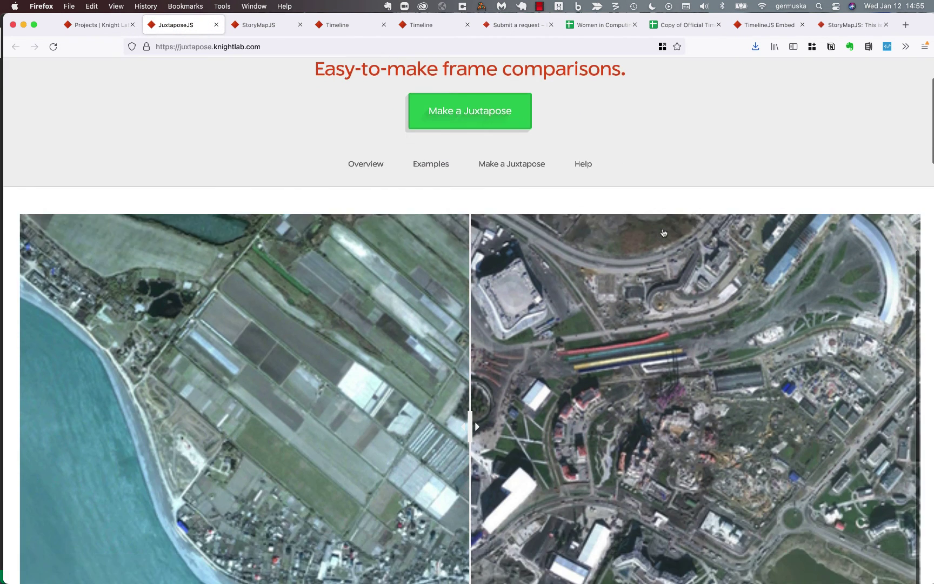
pyautogui.scroll(-2, 714, 139)
pyautogui.scroll(-3, 715, 140)
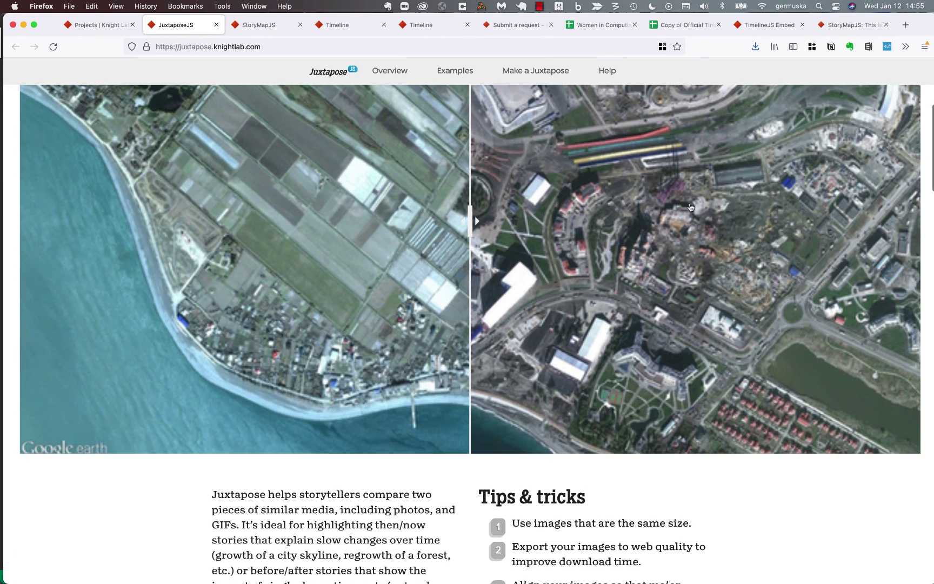
pyautogui.scroll(4, 778, 507)
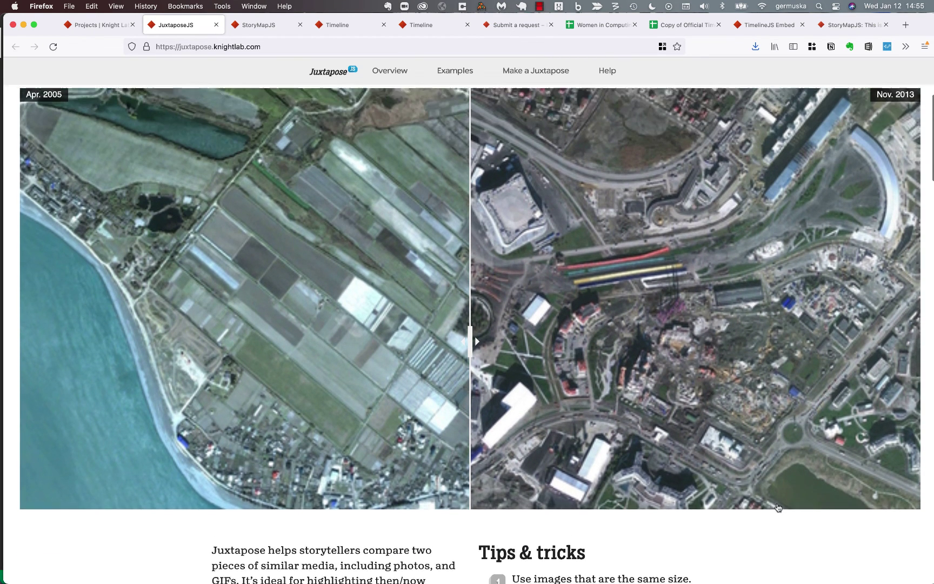
# Step: Slide between the Apr. 2005 and Nov. 2013 satellite images, then scroll to the Create a Juxtapose form
pyautogui.moveTo(474, 388); pyautogui.dragTo(544, 328)
pyautogui.scroll(-5, 617, 407)
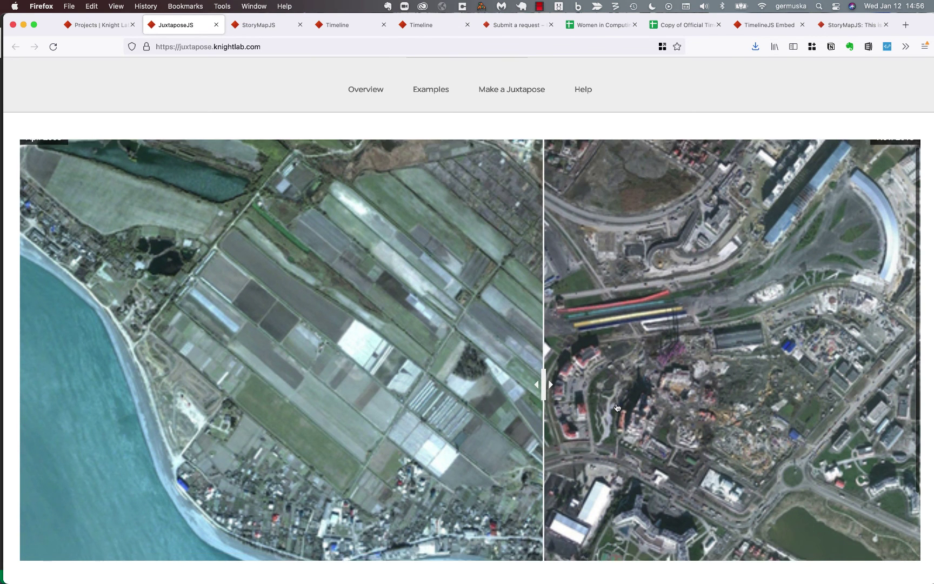
pyautogui.scroll(-1, 617, 407)
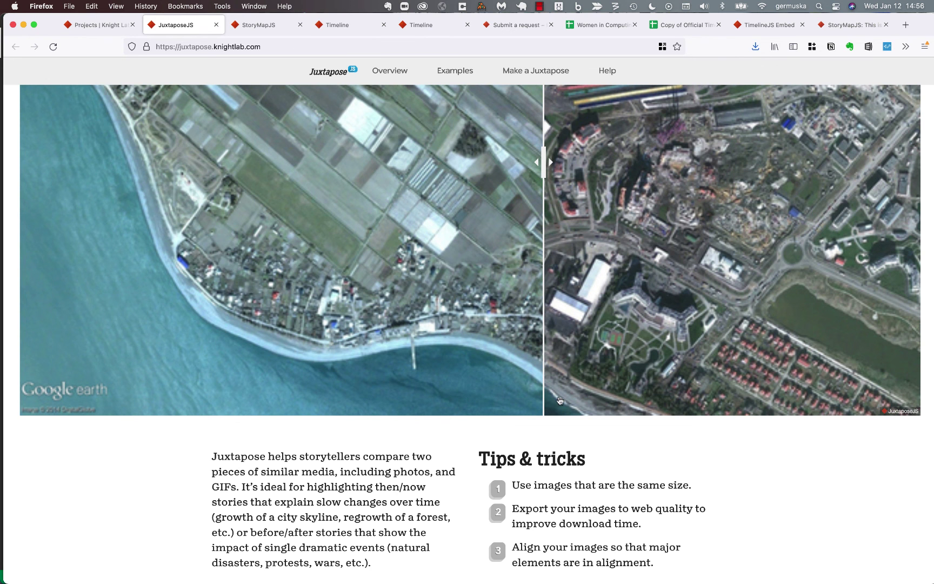
pyautogui.scroll(-8, 832, 495)
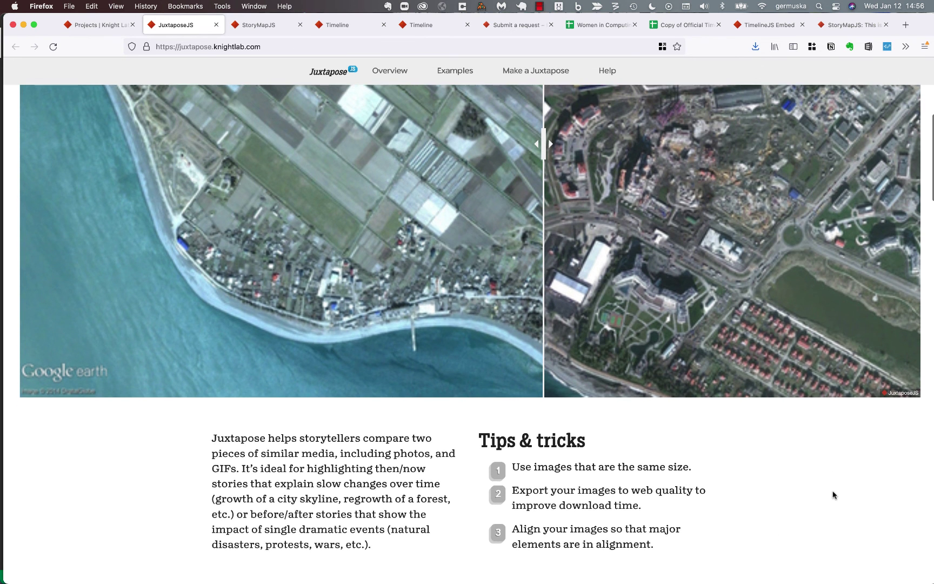
pyautogui.scroll(-15, 833, 495)
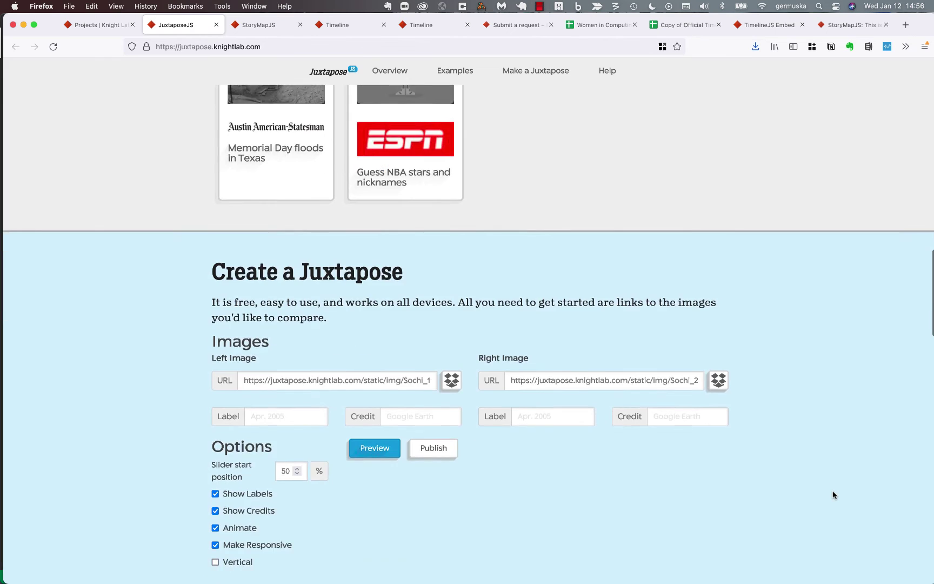
pyautogui.scroll(-1, 833, 495)
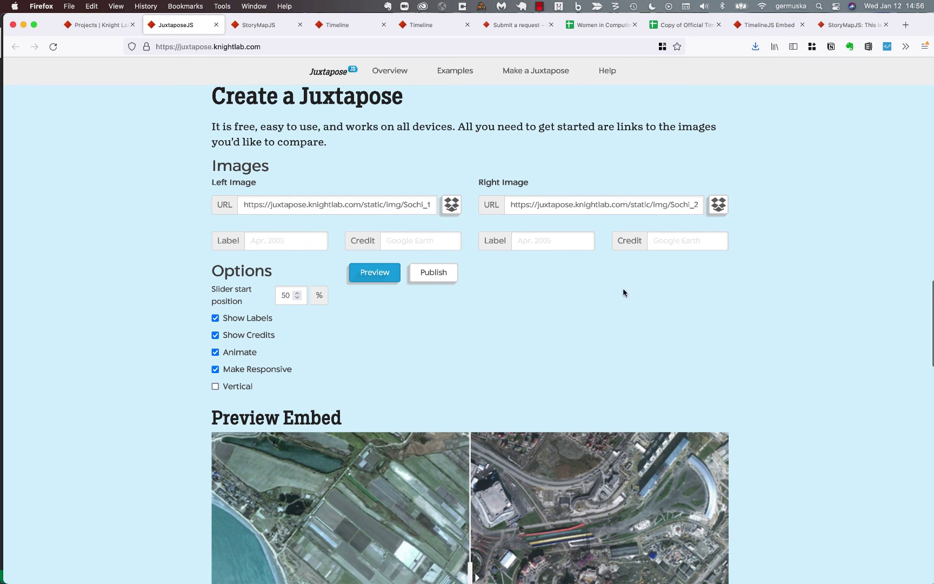
pyautogui.scroll(-7, 602, 335)
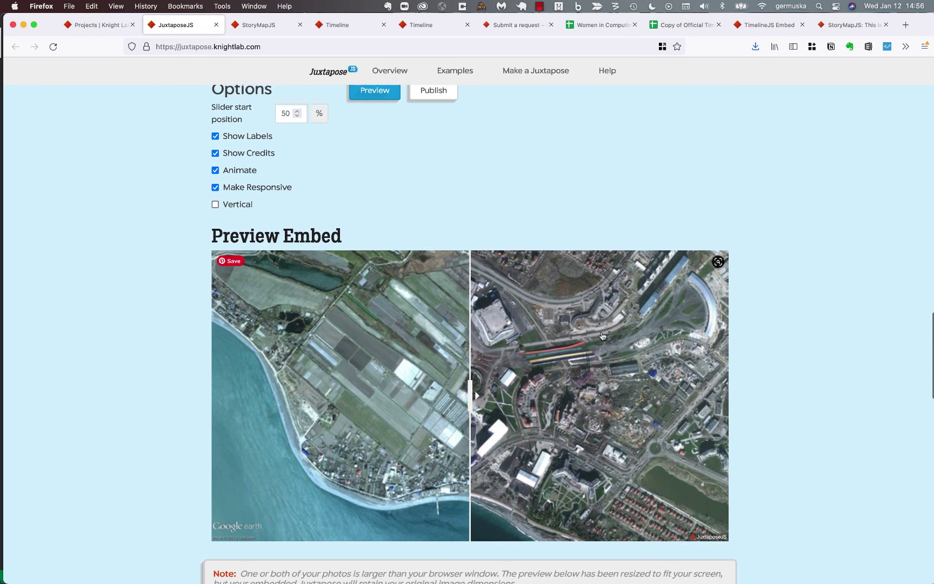
pyautogui.scroll(4, 602, 335)
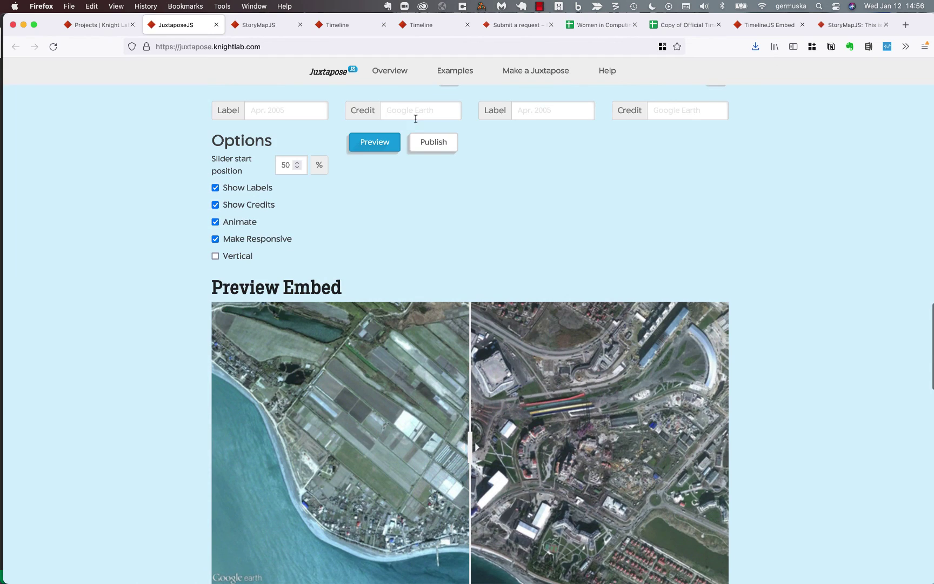
pyautogui.scroll(20, 551, 223)
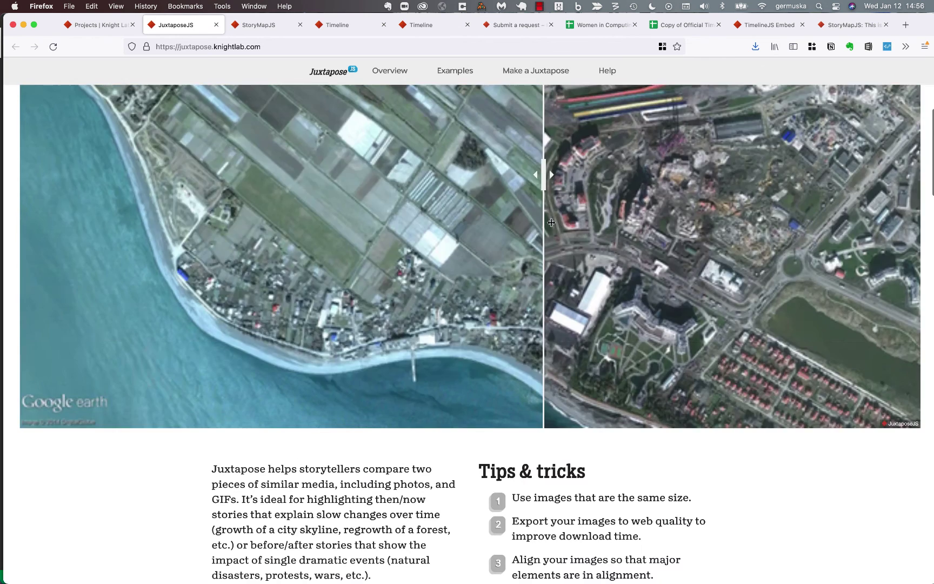
pyautogui.scroll(5, 146, 494)
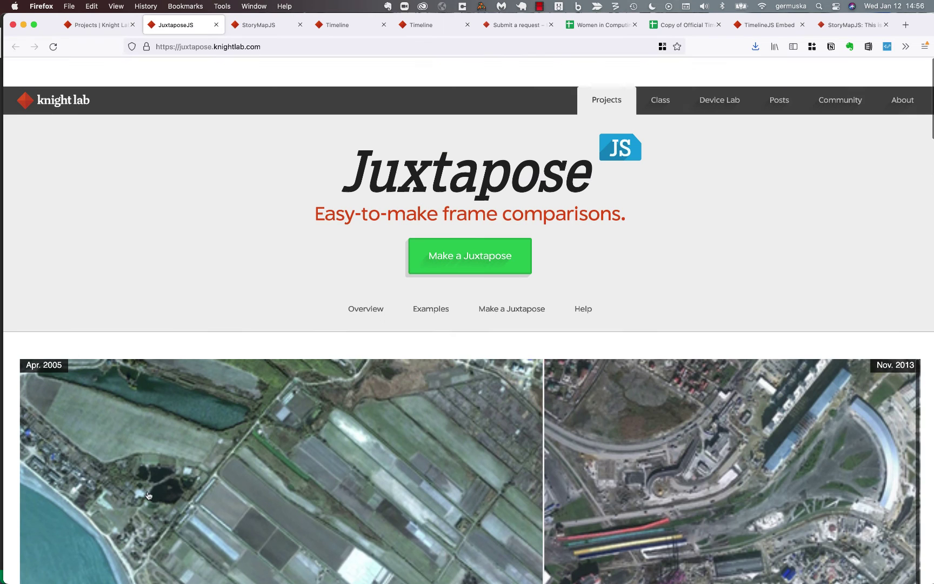
# Step: Open the Soundcite page from the Knight Lab projects list and scroll to 'Ways you can use Soundcite'
pyautogui.click(103, 25)
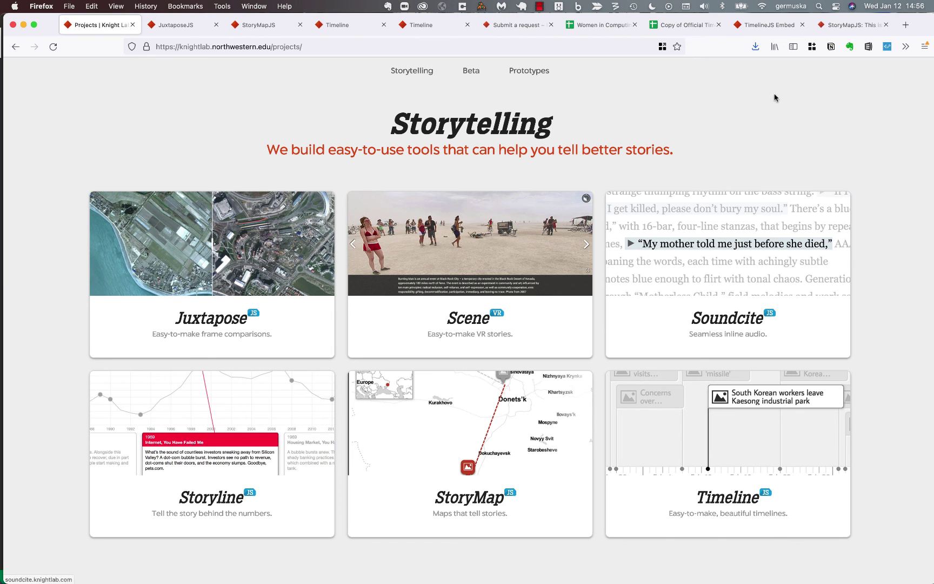
pyautogui.click(710, 275)
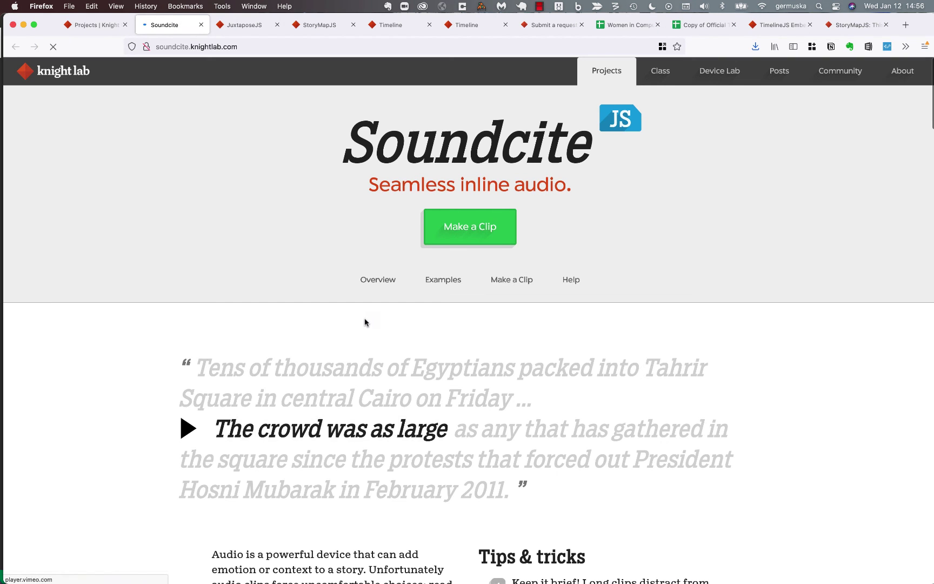
pyautogui.scroll(-3, 675, 431)
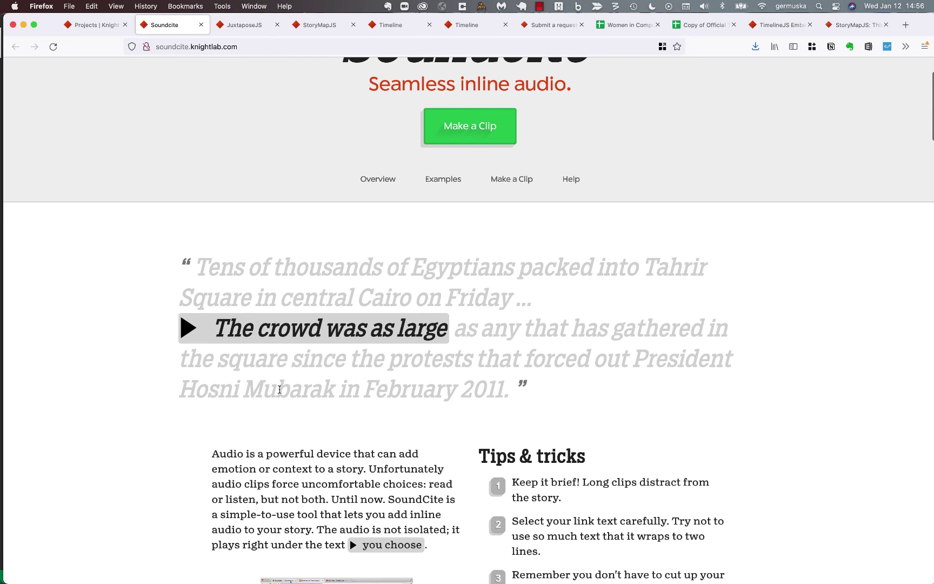
pyautogui.scroll(-5, 279, 389)
pyautogui.scroll(-8, 280, 389)
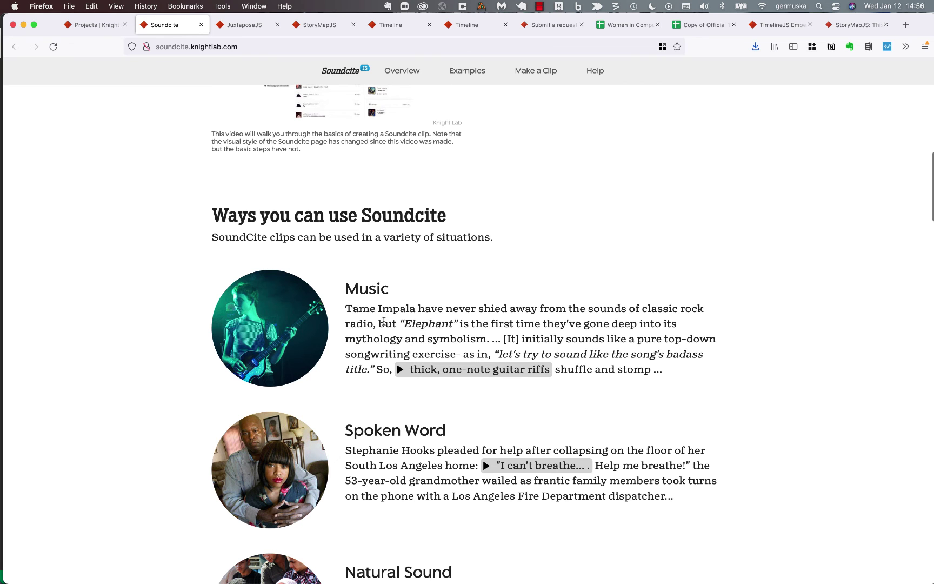
# Step: Play and stop the 'thick, one-note guitar riffs' clip, then scroll back to the top
pyautogui.click(400, 370)
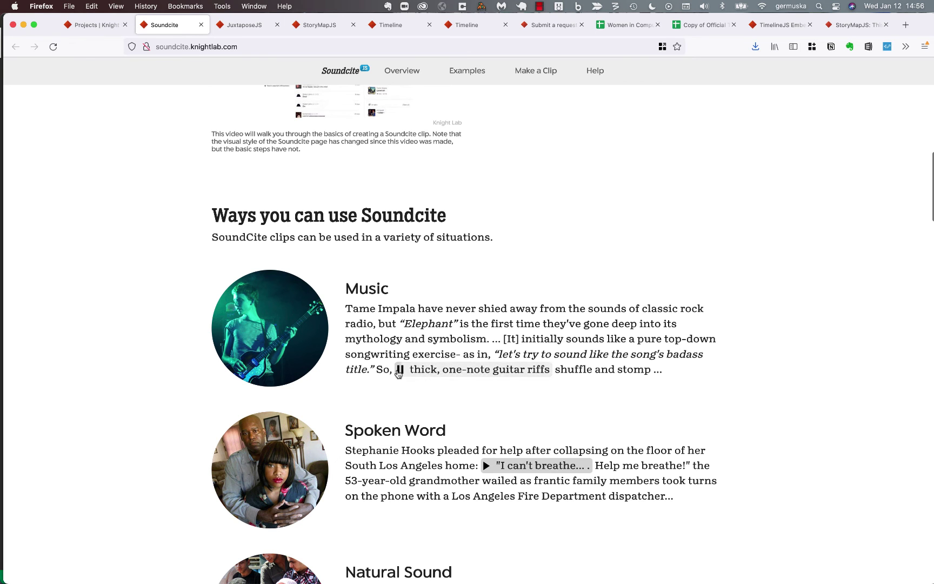
pyautogui.click(400, 370)
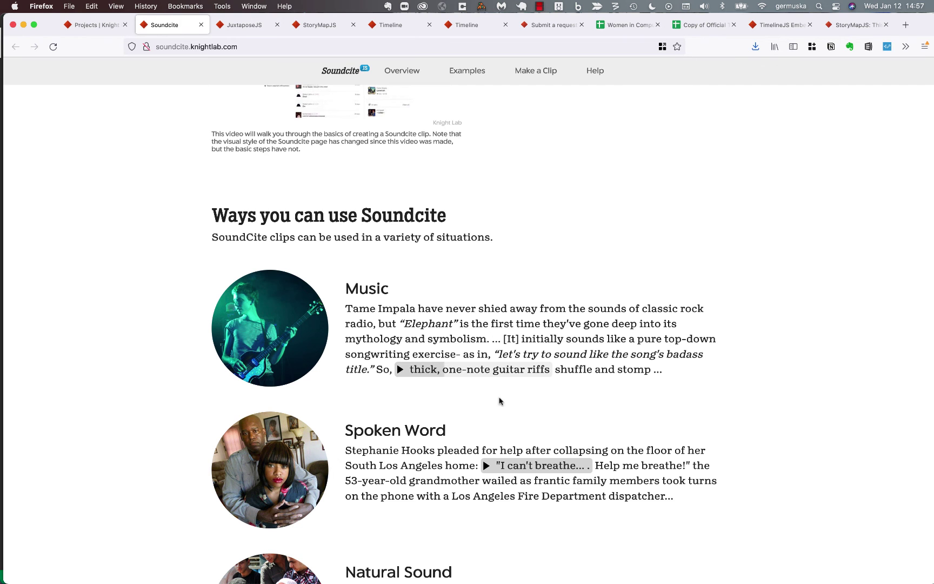
pyautogui.scroll(1, 514, 423)
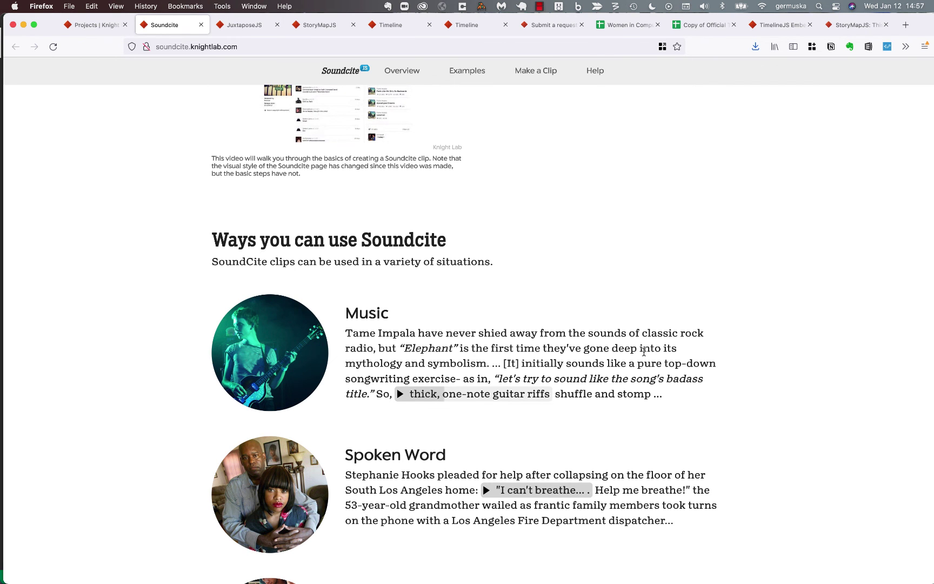
pyautogui.scroll(-1, 644, 352)
pyautogui.scroll(3, 702, 231)
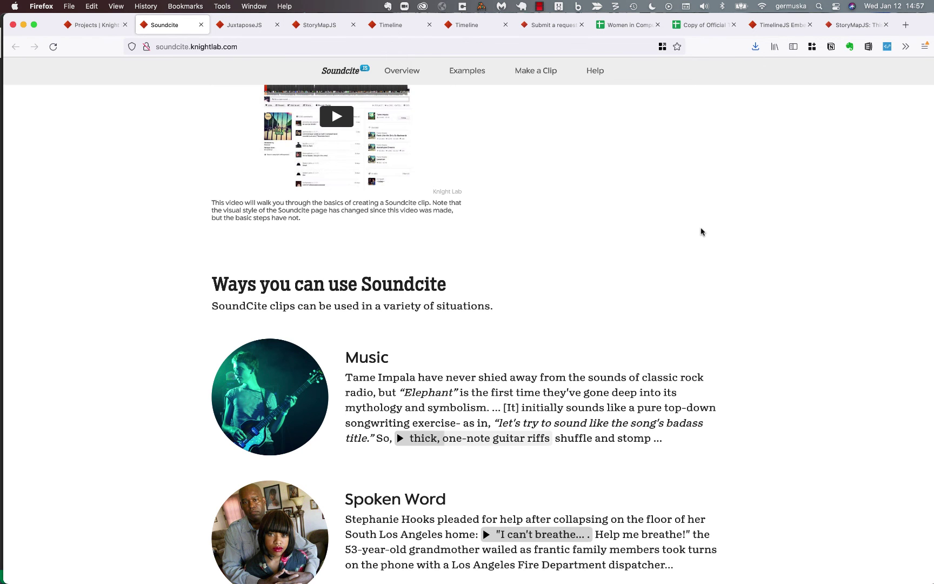
pyautogui.scroll(10, 702, 232)
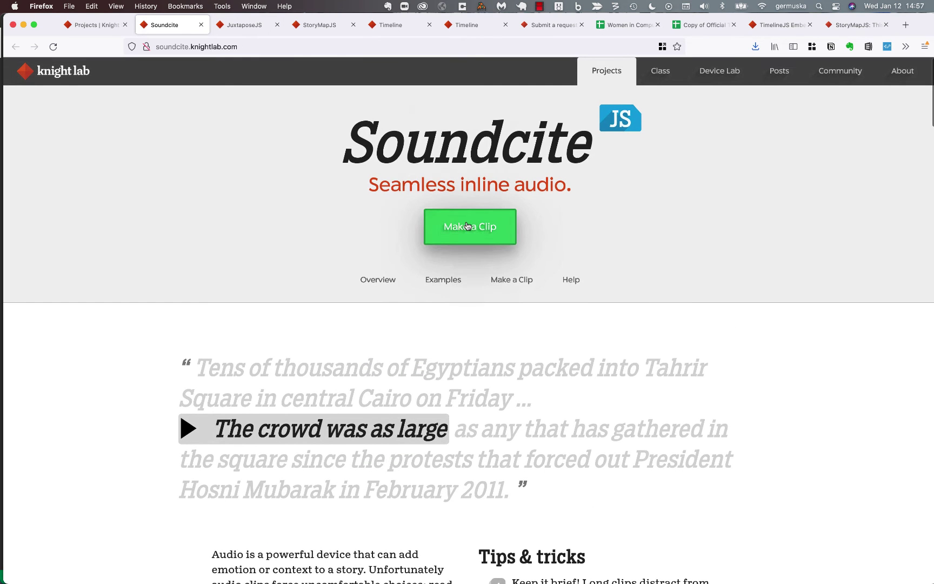
# Step: Jump to Make a Clip and load the sample /media/bach-cello-suite.mp3 to reach the clip options
pyautogui.click(468, 226)
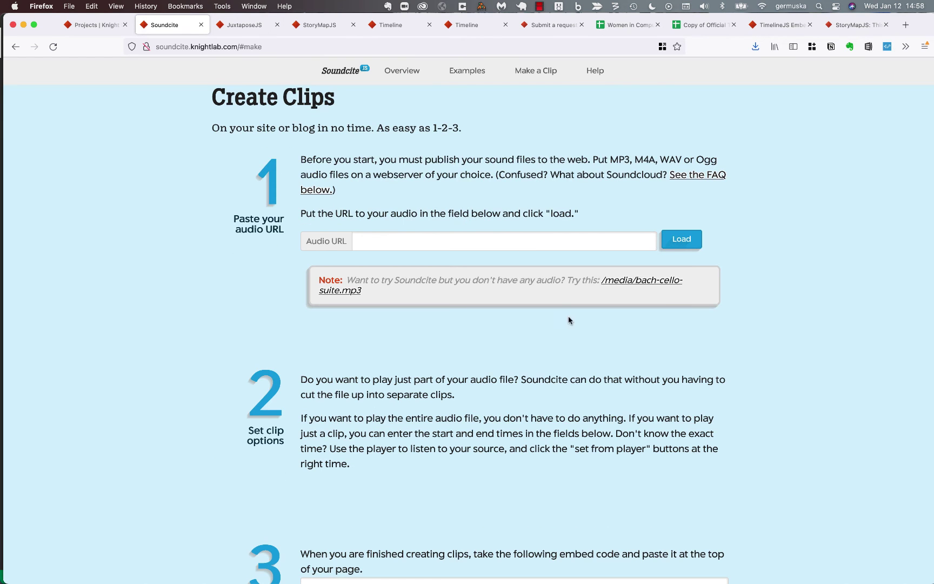
pyautogui.scroll(-2, 611, 368)
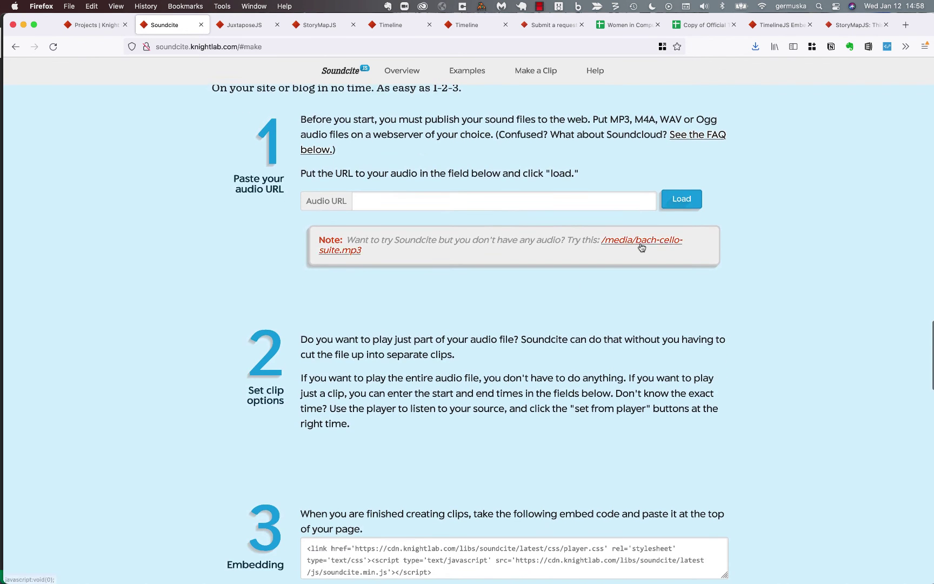
pyautogui.click(642, 248)
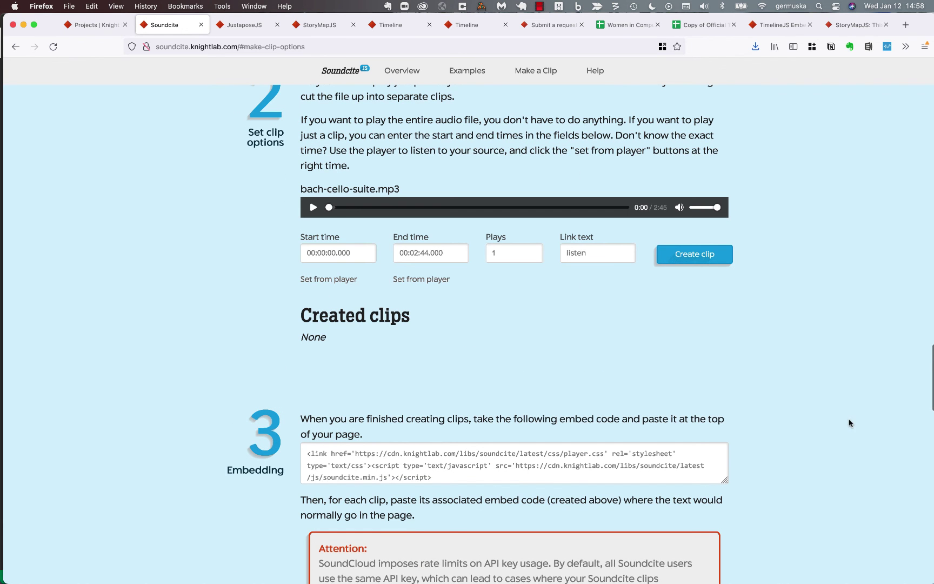
pyautogui.scroll(-1, 888, 275)
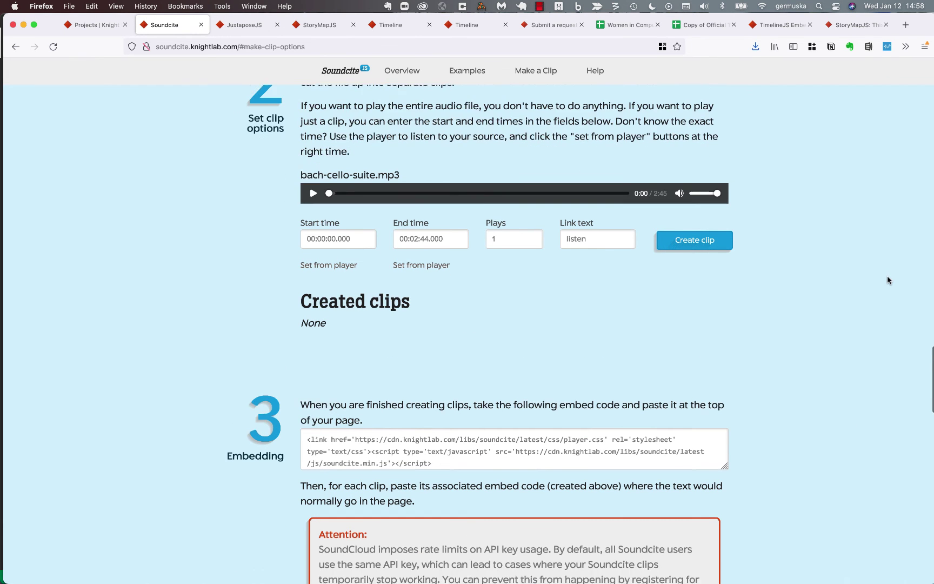
pyautogui.scroll(20, 888, 275)
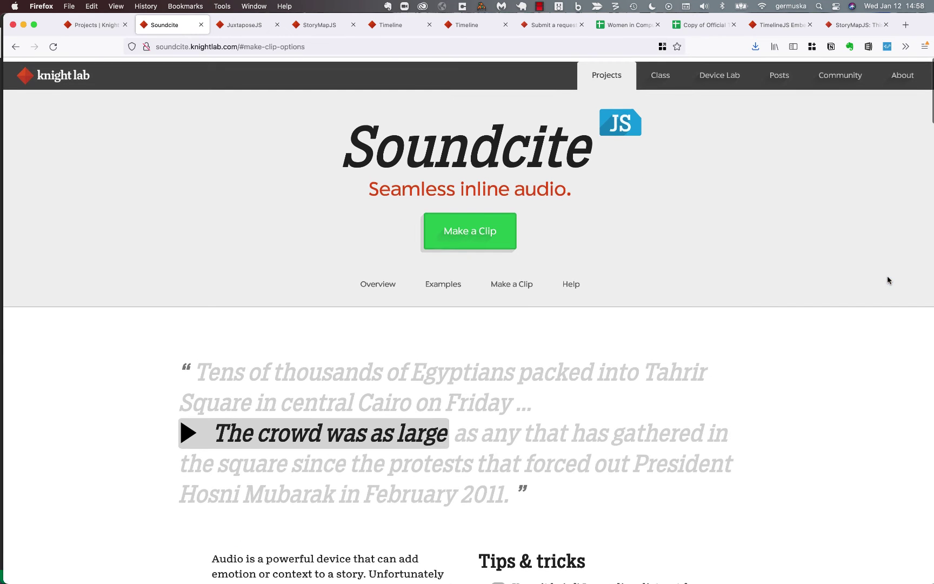
# Step: Open the StorylineJS project page in a new tab from the Knight Lab projects list
pyautogui.click(107, 24)
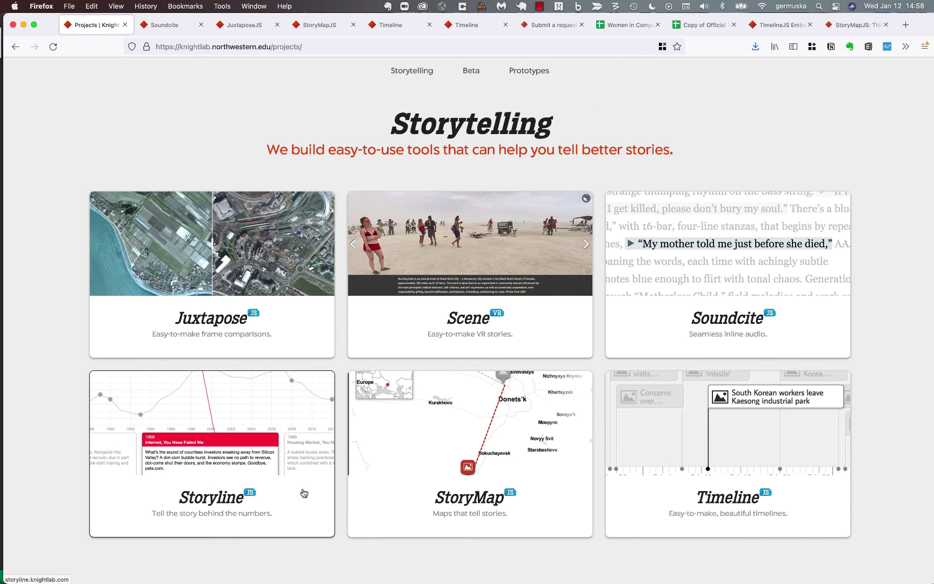
pyautogui.keyDown('super'); pyautogui.click(301, 506); pyautogui.keyUp('super')
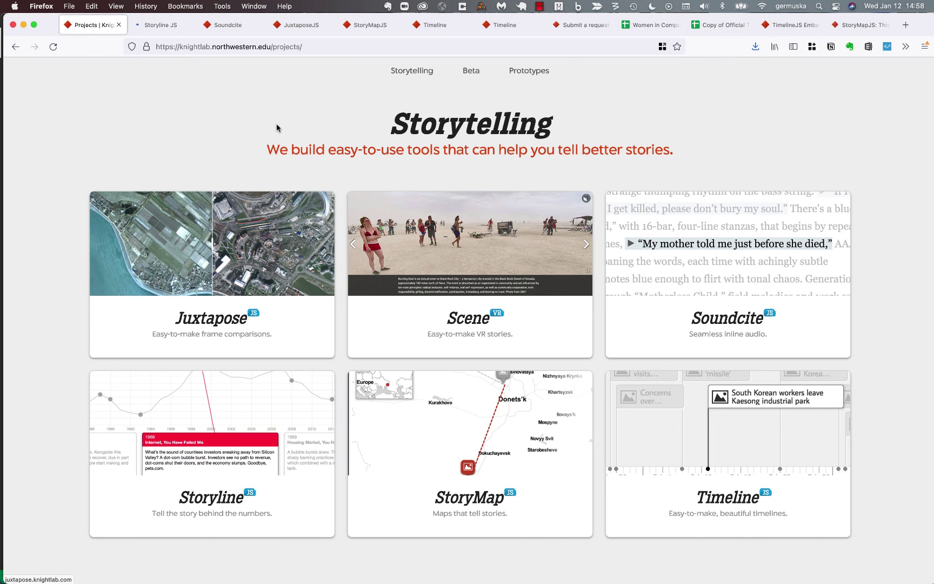
pyautogui.click(161, 25)
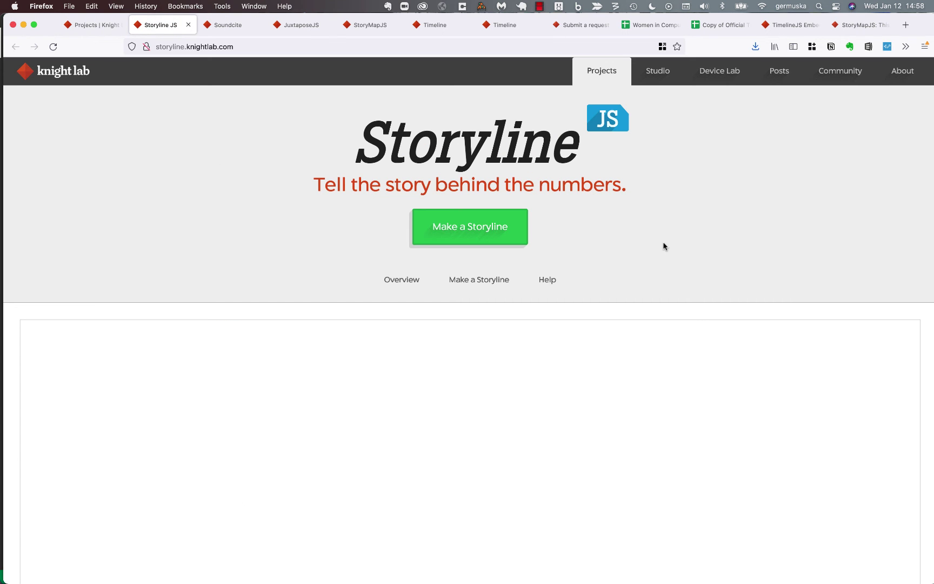
pyautogui.scroll(-3, 666, 227)
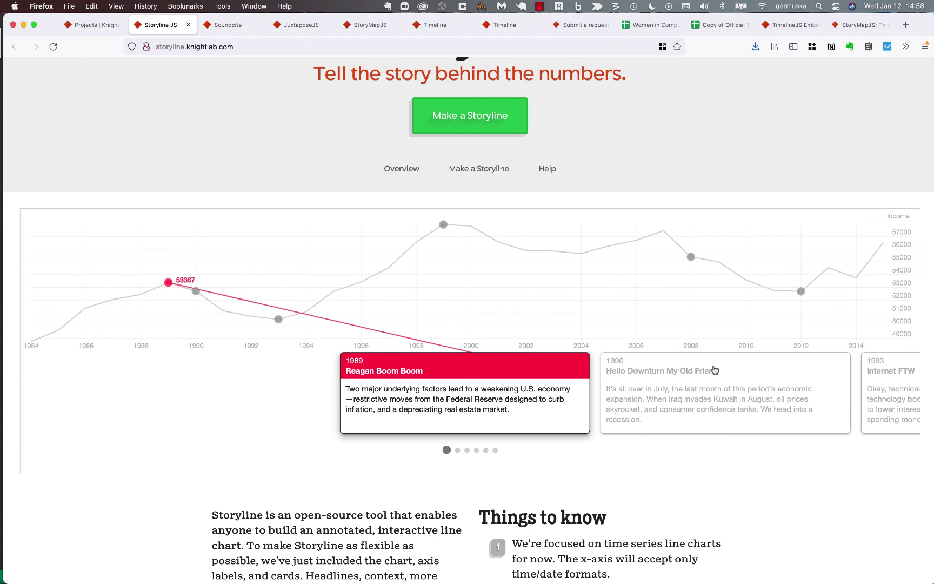
# Step: Advance the example income chart through its 1990, 1993 and 1999 story cards
pyautogui.click(749, 383)
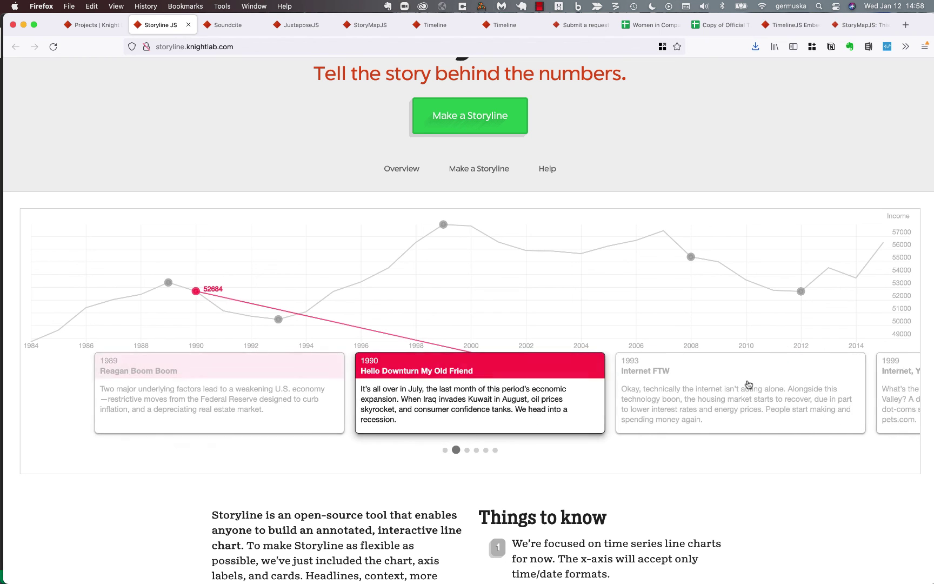
pyautogui.click(749, 384)
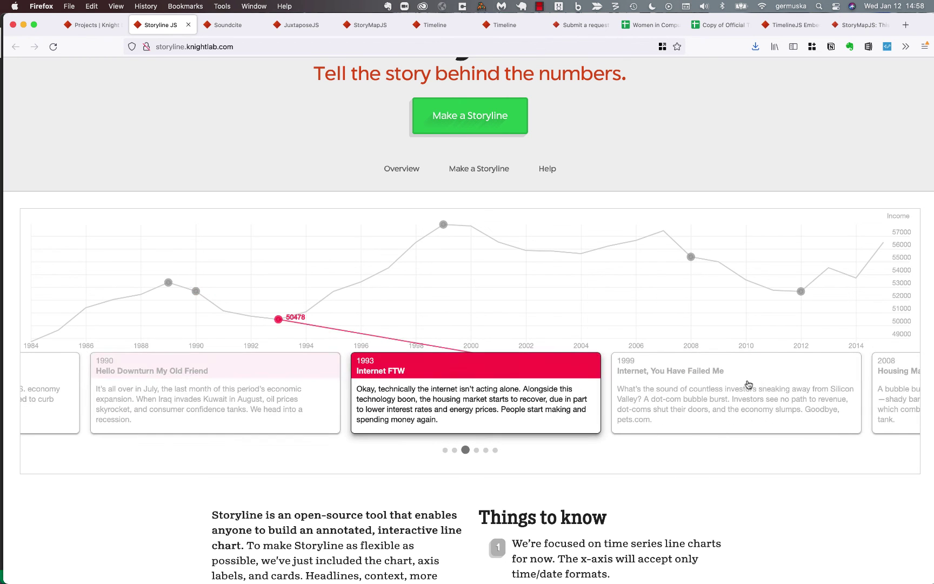
pyautogui.click(749, 384)
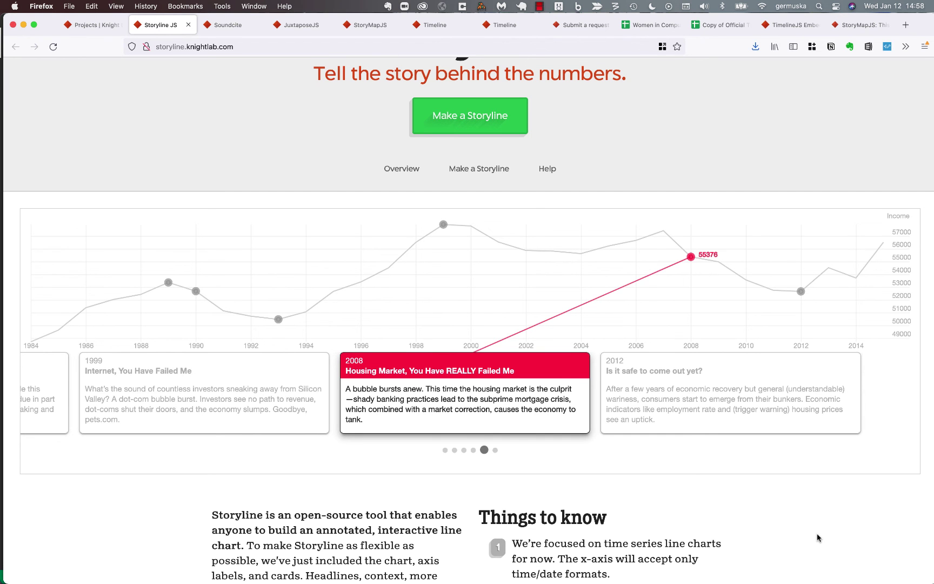
pyautogui.scroll(-1, 819, 538)
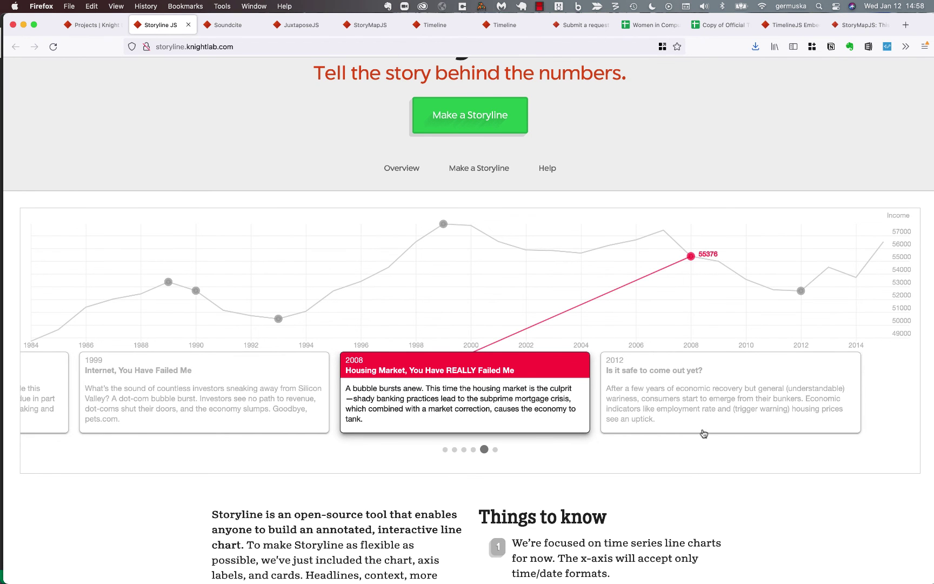
# Step: Go to Make a Storyline and load the demo spreadsheet into the form
pyautogui.click(476, 116)
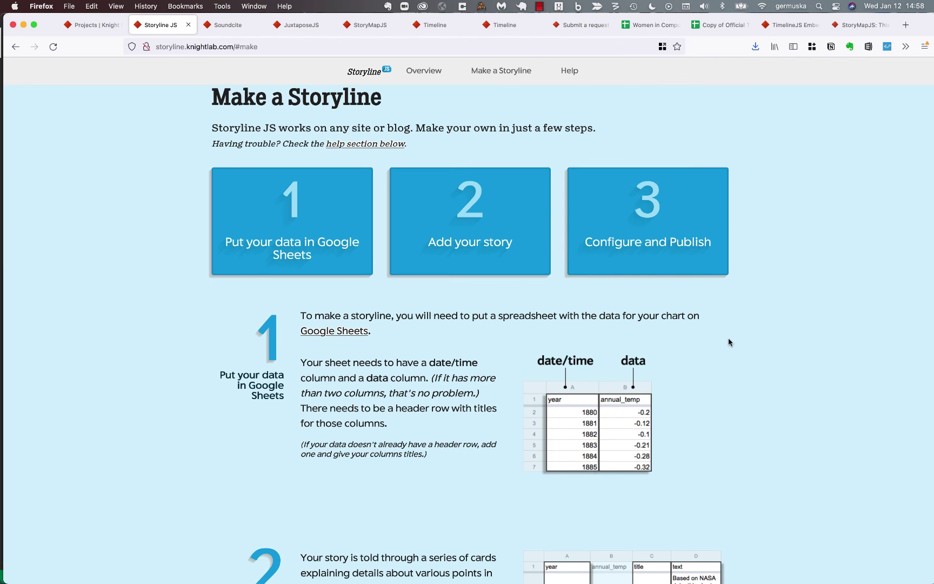
pyautogui.scroll(-5, 751, 424)
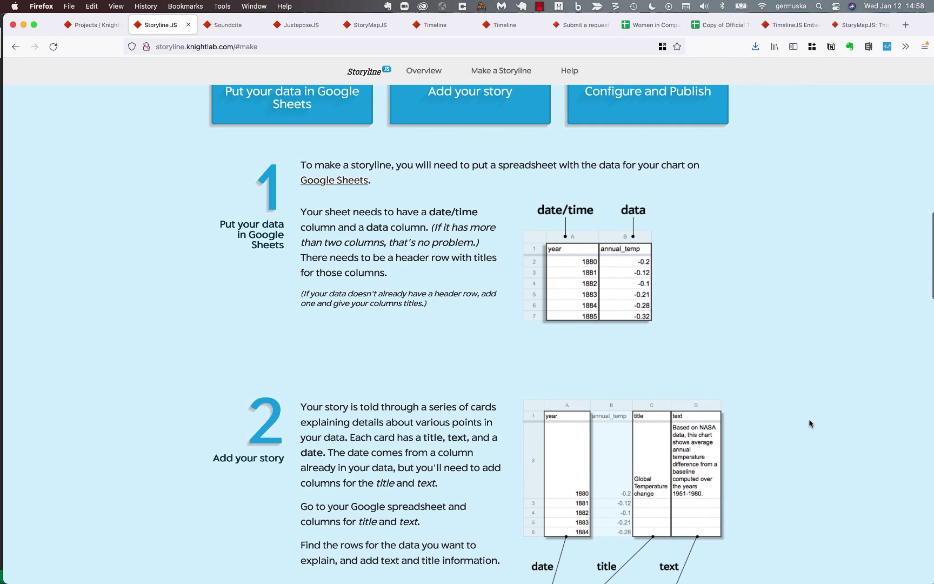
pyautogui.scroll(-2, 810, 424)
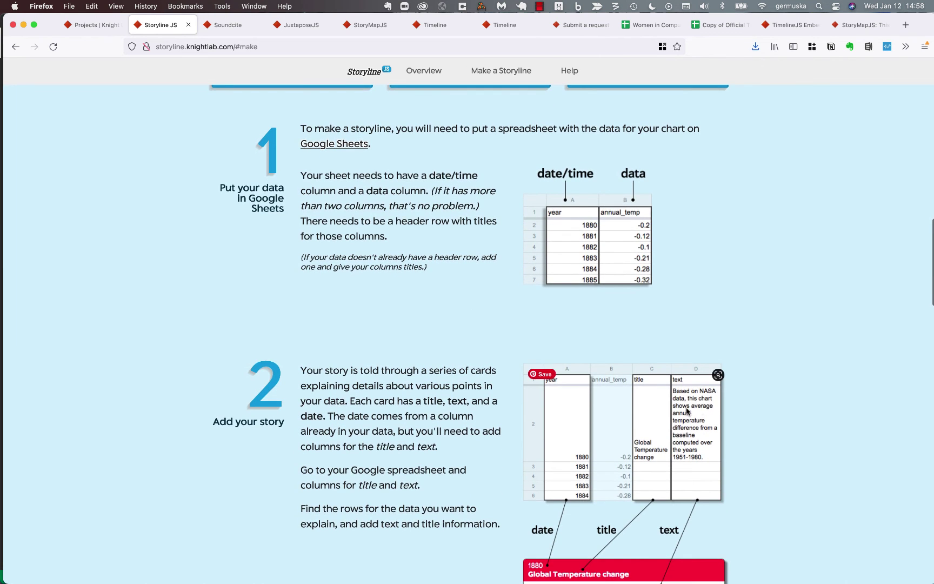
pyautogui.scroll(-3, 769, 449)
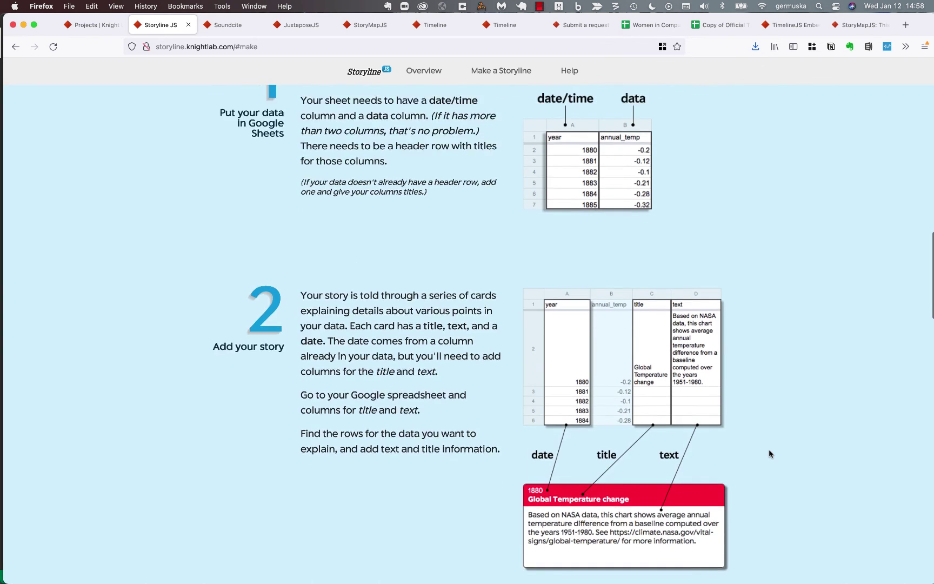
pyautogui.scroll(-15, 769, 453)
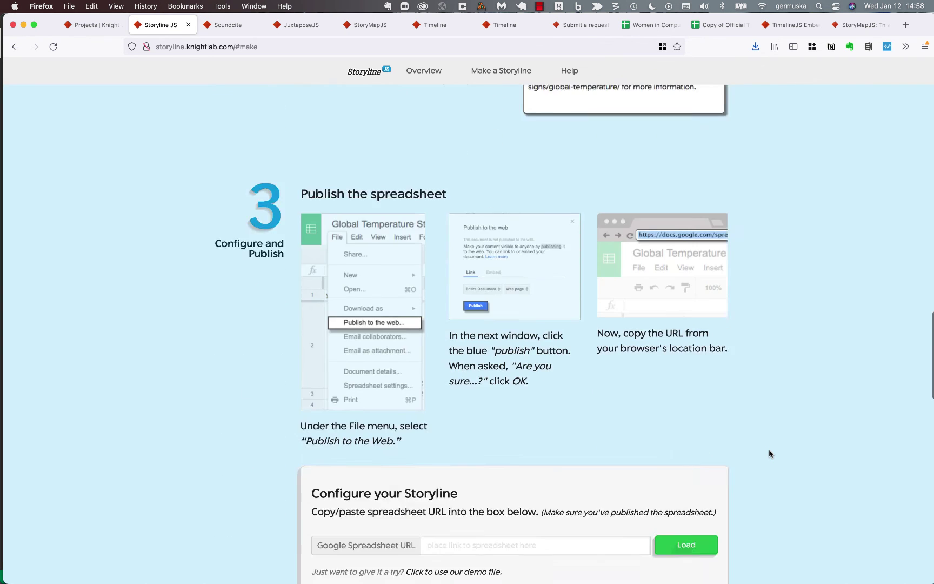
pyautogui.scroll(-6, 769, 452)
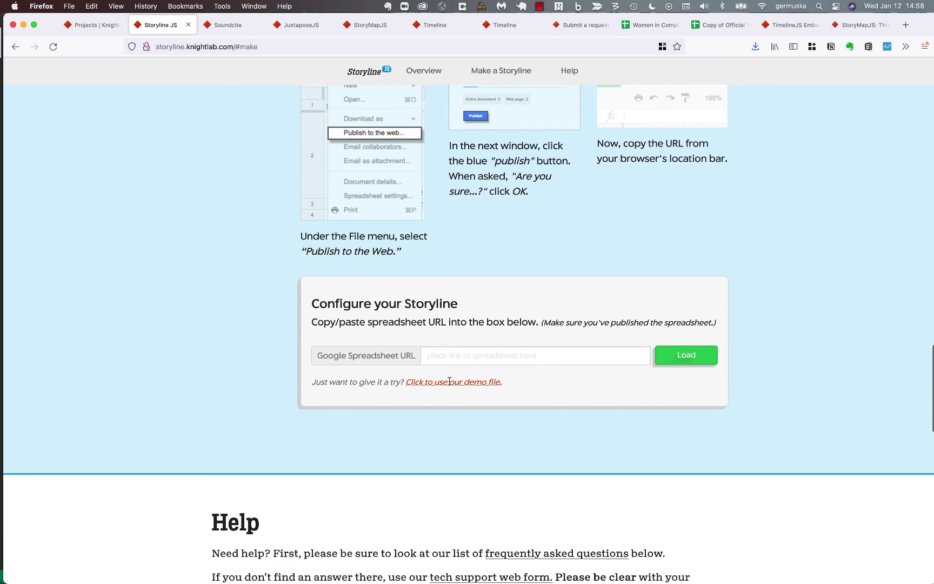
pyautogui.click(450, 382)
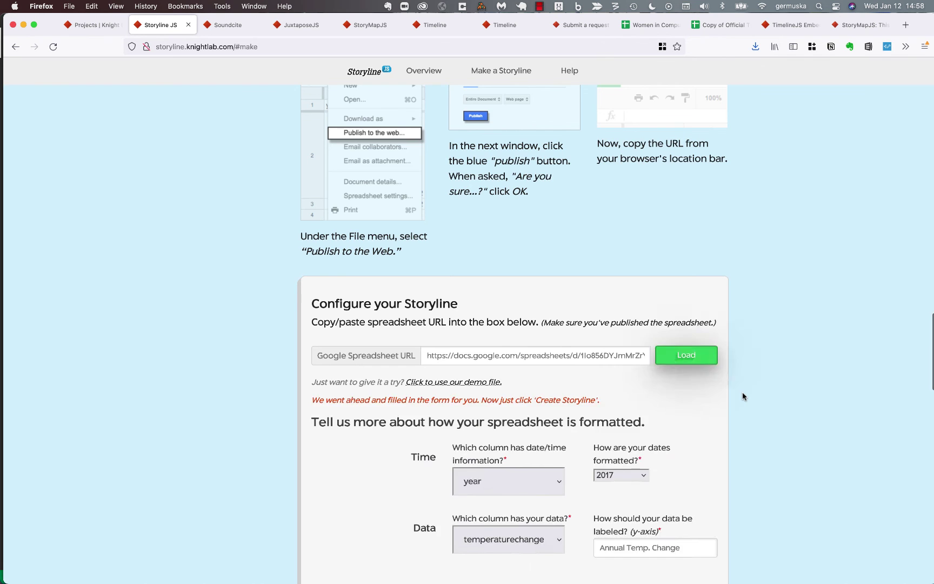
# Step: Create the demo storyline, check its embed code and link, and return to the Knight Lab projects page
pyautogui.scroll(-12, 742, 394)
pyautogui.click(477, 401)
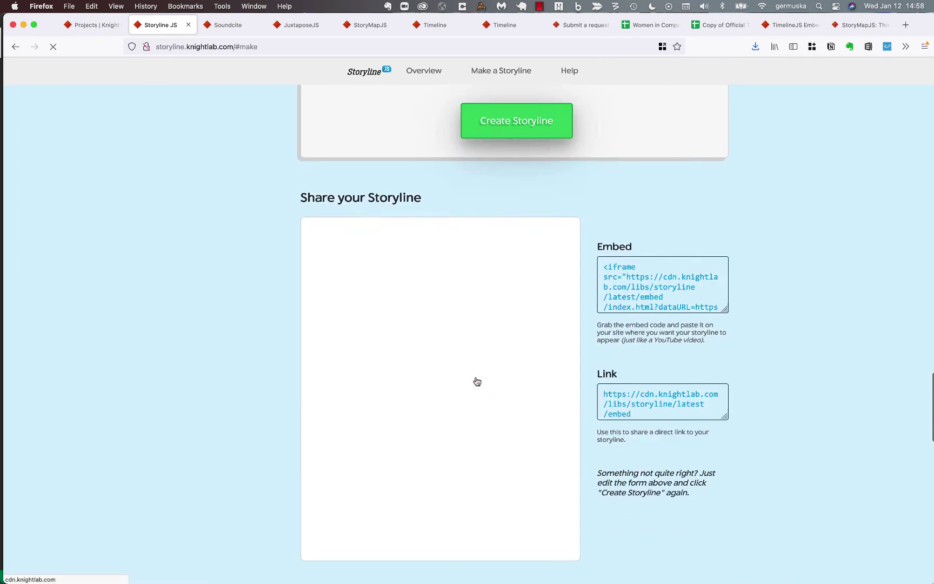
pyautogui.scroll(-4, 862, 304)
pyautogui.scroll(2, 859, 280)
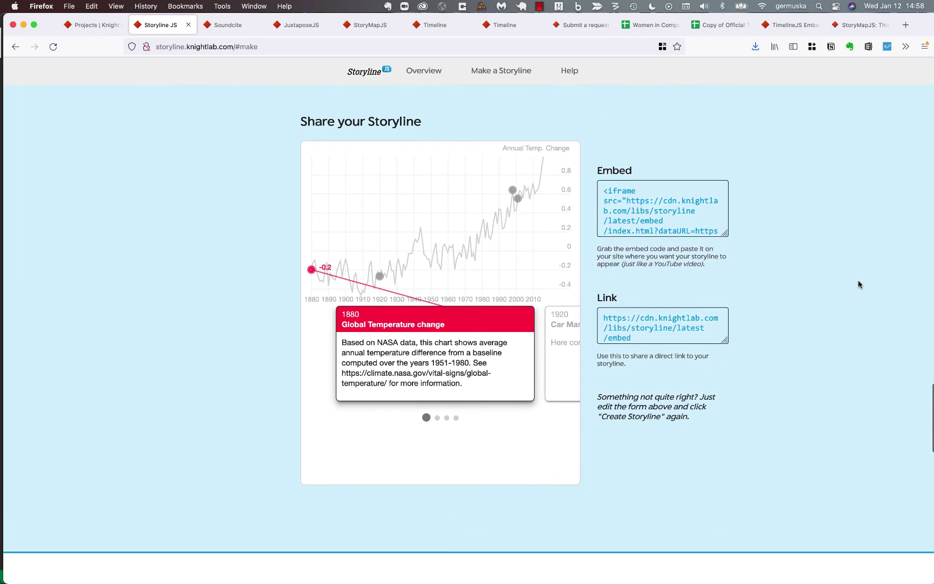
pyautogui.scroll(4, 859, 279)
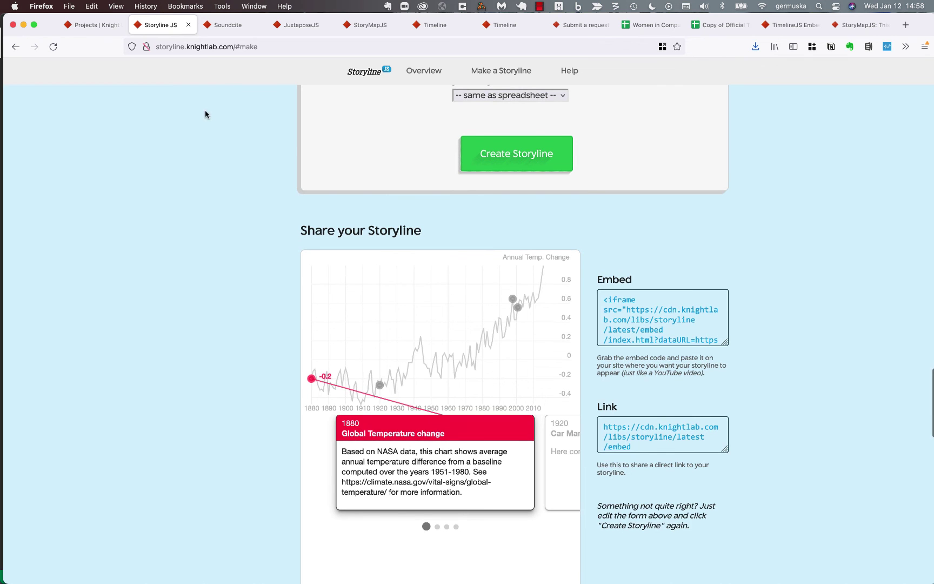
pyautogui.click(99, 25)
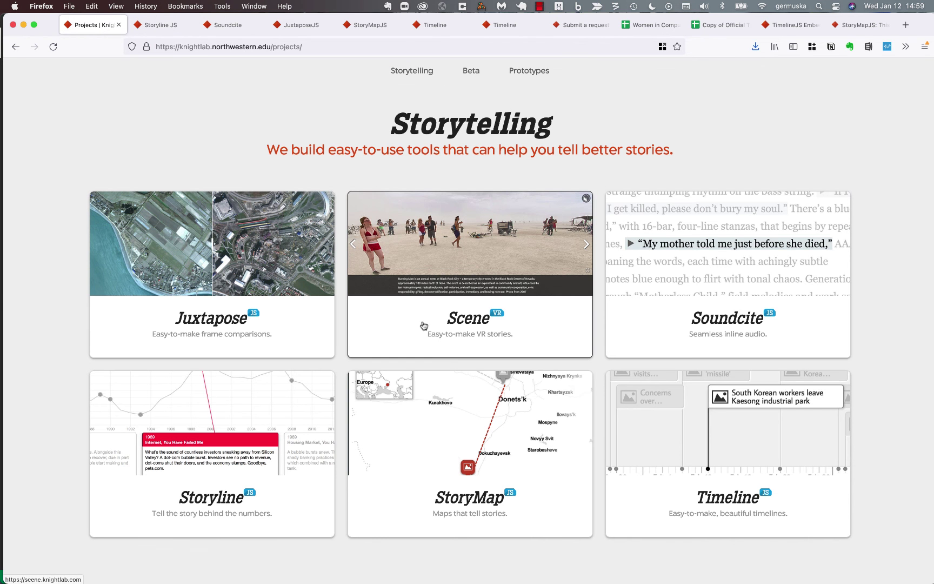
# Step: Open the SceneVR project page and scroll down to its example panorama viewer
pyautogui.click(458, 263)
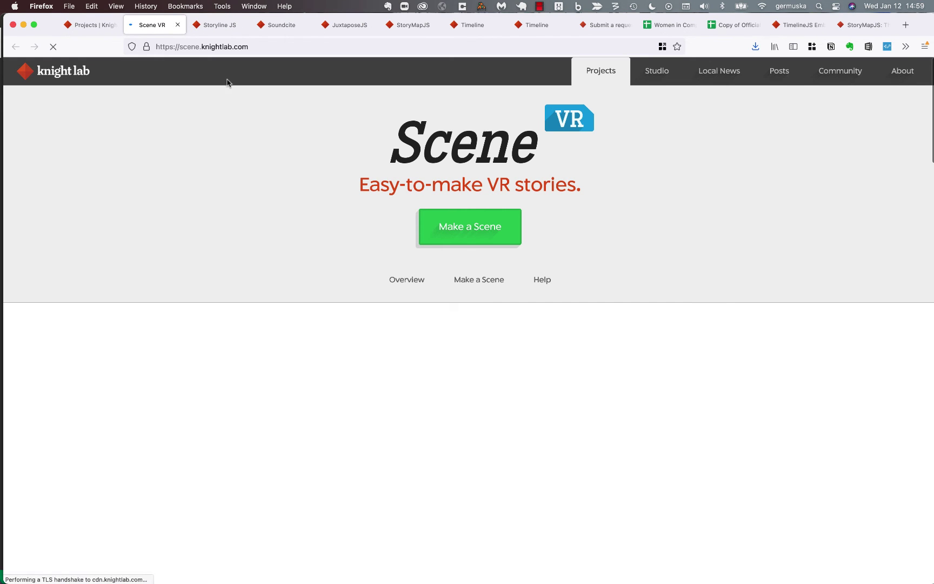
pyautogui.scroll(-1, 819, 188)
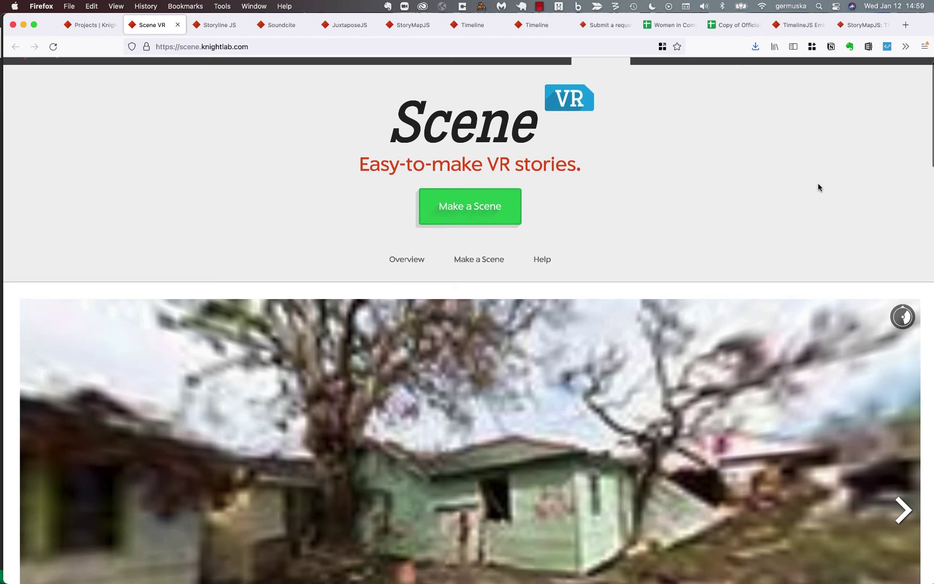
pyautogui.scroll(-3, 820, 188)
pyautogui.scroll(-5, 816, 108)
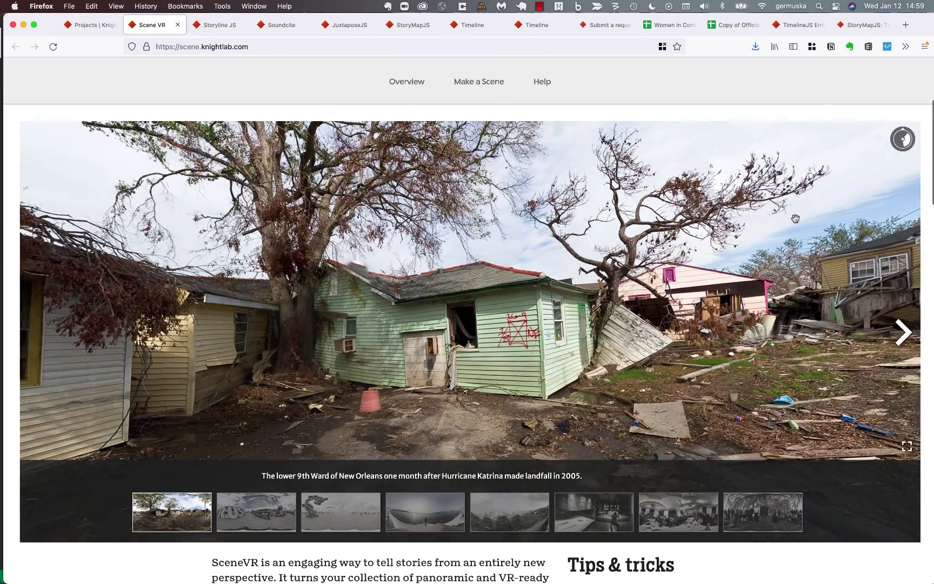
pyautogui.moveTo(796, 218); pyautogui.dragTo(814, 569)
pyautogui.scroll(-1, 814, 570)
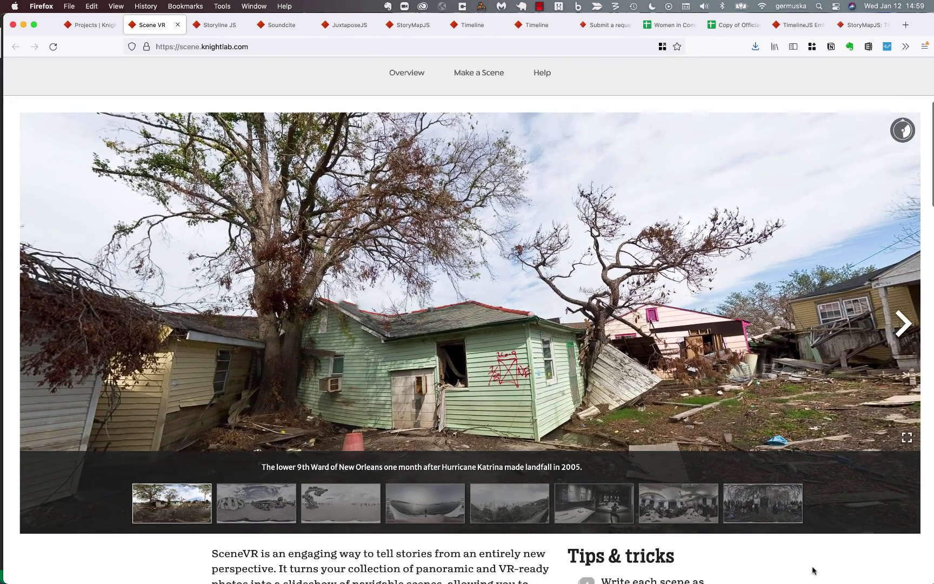
pyautogui.scroll(-2, 813, 570)
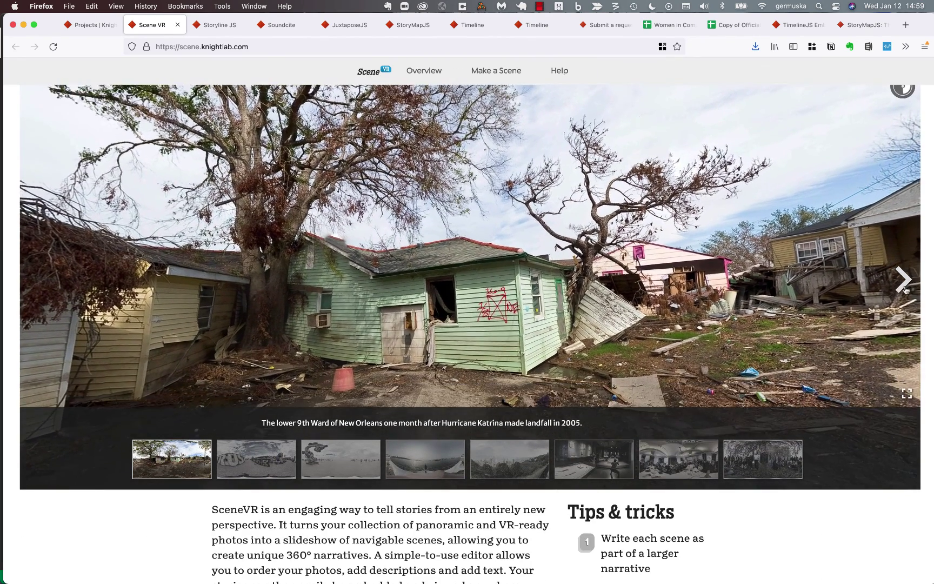
# Step: Advance the slideshow to the Neon Boneyard, Las Vegas scene and look around the signs
pyautogui.click(906, 286)
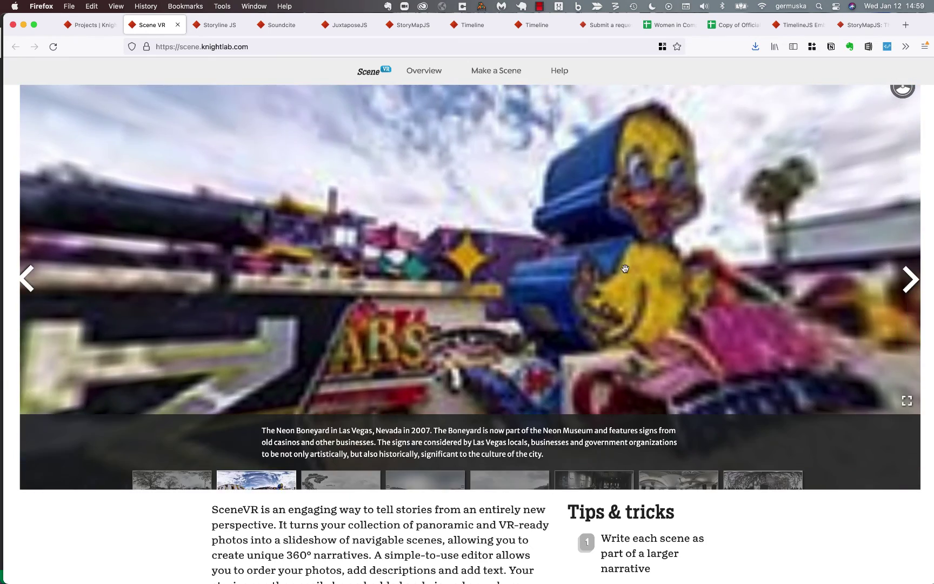
pyautogui.moveTo(507, 279); pyautogui.dragTo(521, 218)
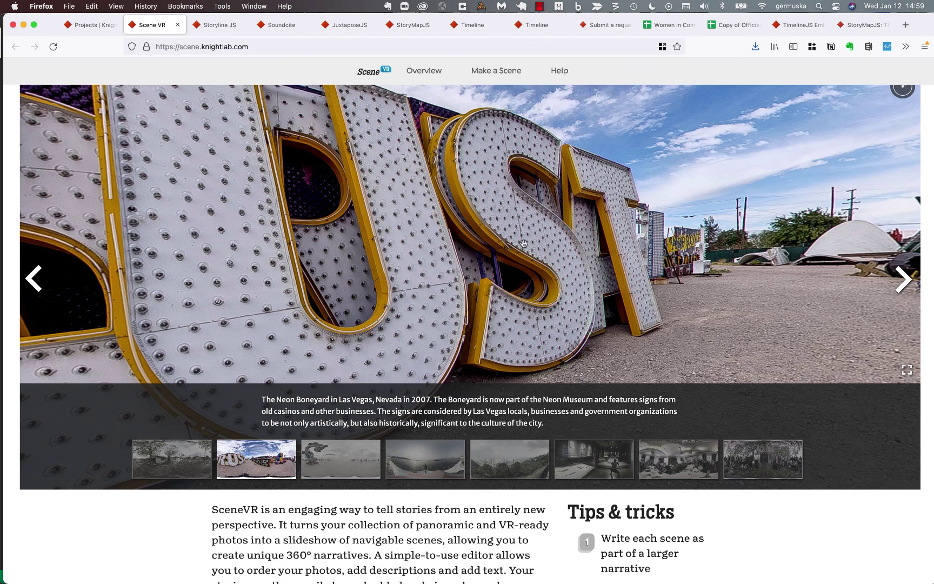
pyautogui.moveTo(618, 239); pyautogui.dragTo(454, 237)
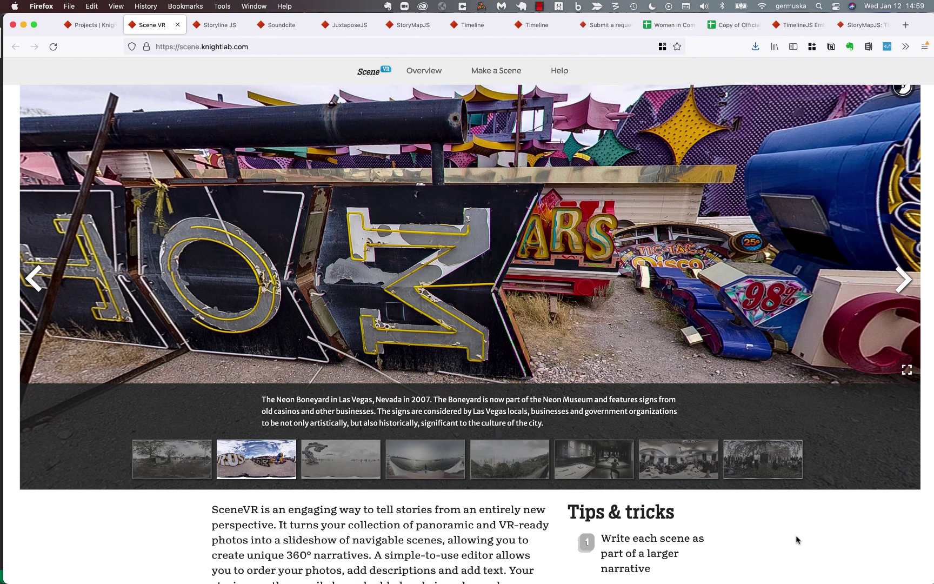
pyautogui.scroll(5, 797, 540)
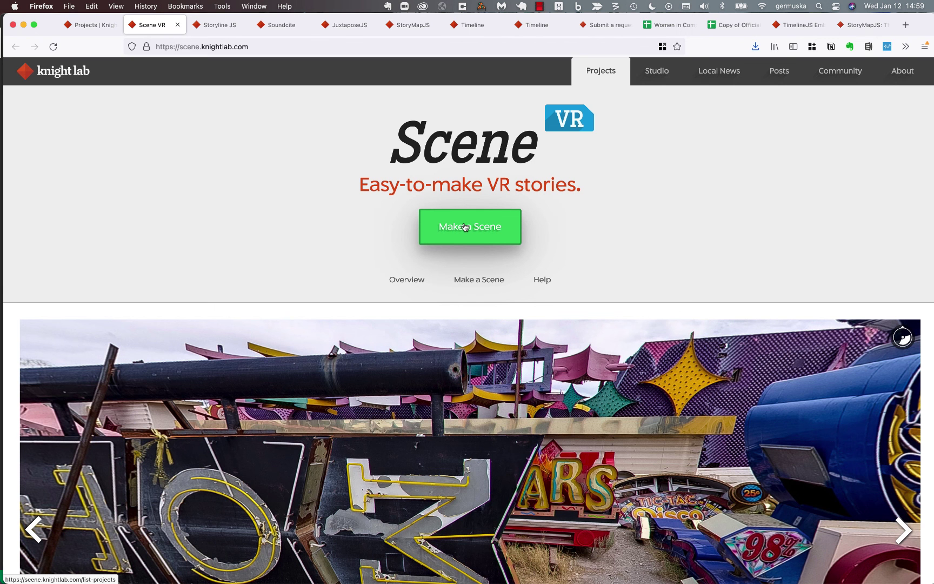
# Step: Step the SceneVR example from the Burning Man scene to the Museum of Islamic Art, Doha, Qatar panorama
pyautogui.scroll(-5, 465, 227)
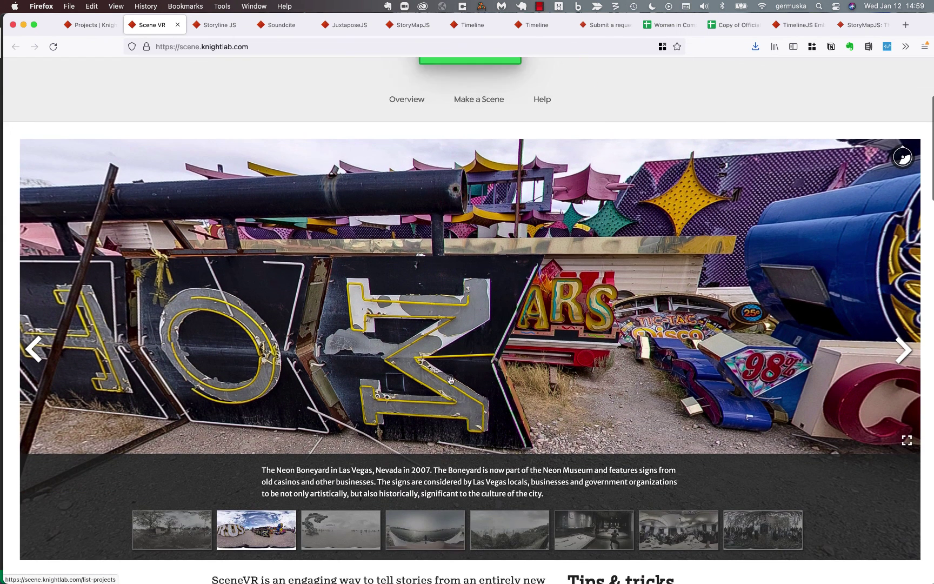
pyautogui.click(339, 545)
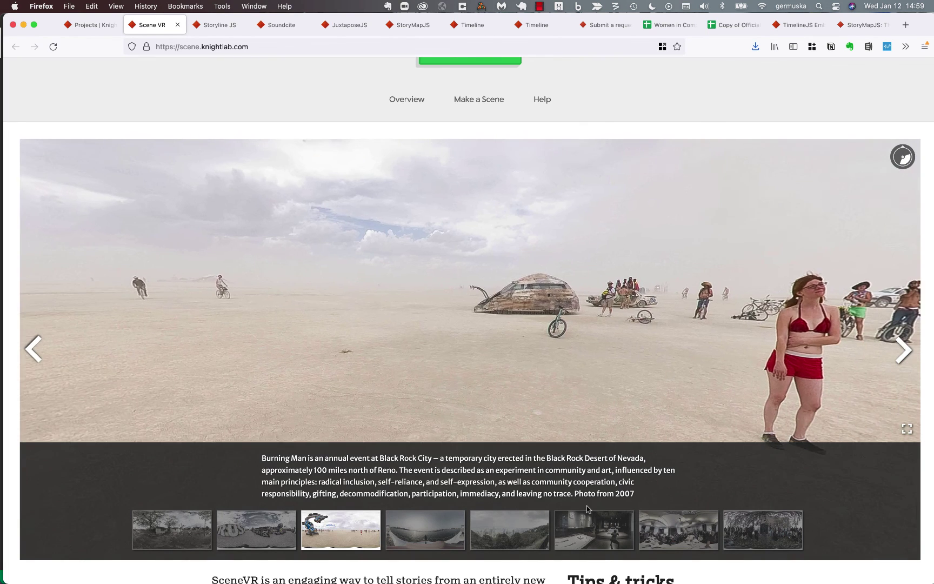
pyautogui.click(599, 532)
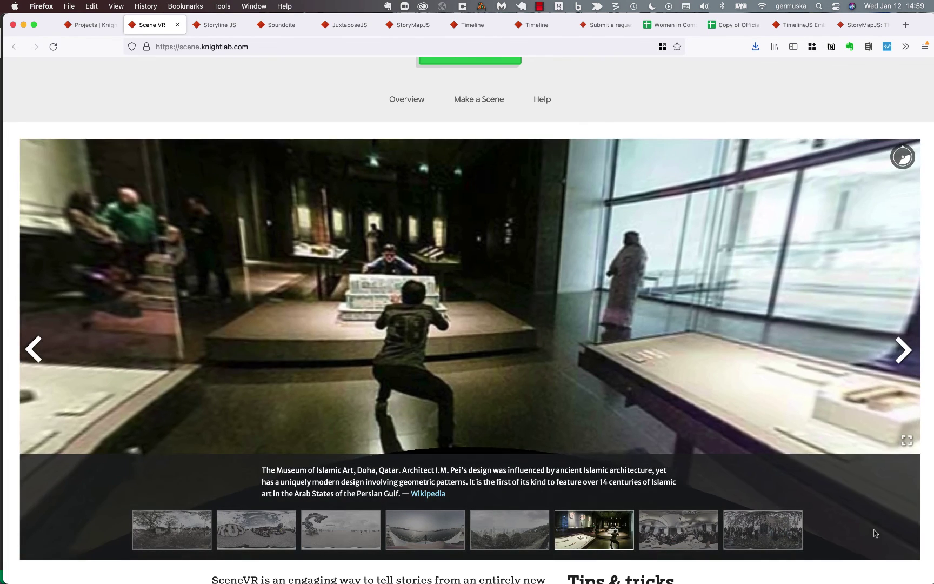
pyautogui.scroll(-1, 875, 534)
pyautogui.scroll(-3, 875, 534)
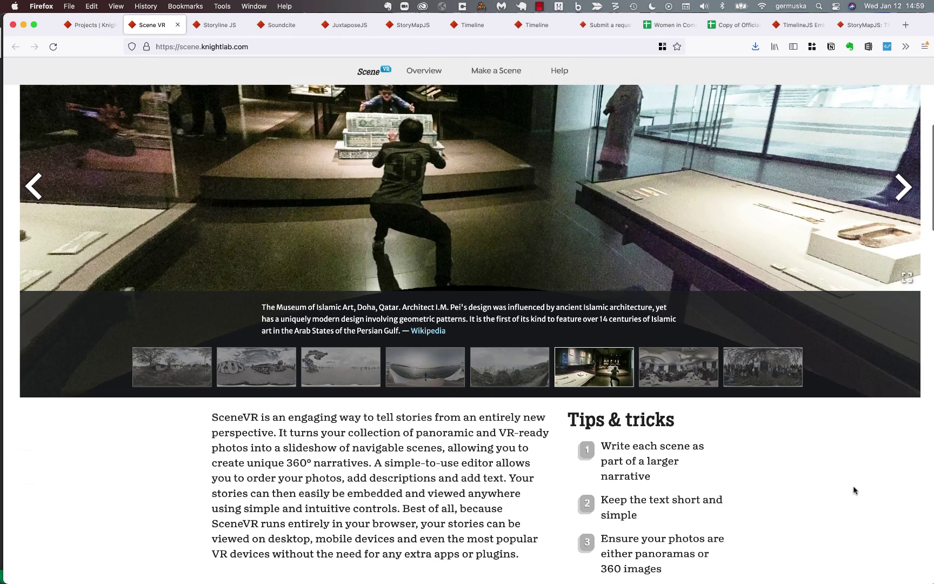
pyautogui.scroll(1, 852, 485)
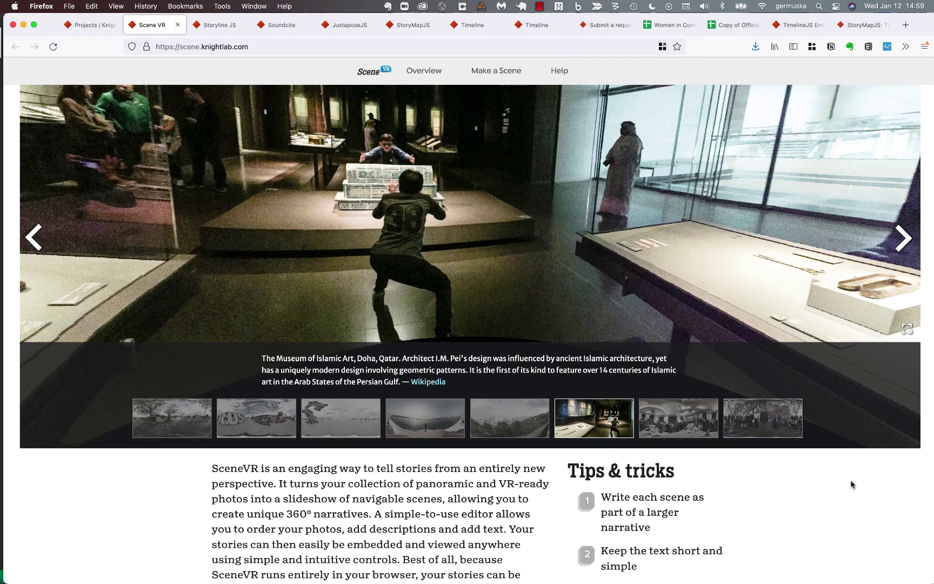
pyautogui.scroll(1, 852, 485)
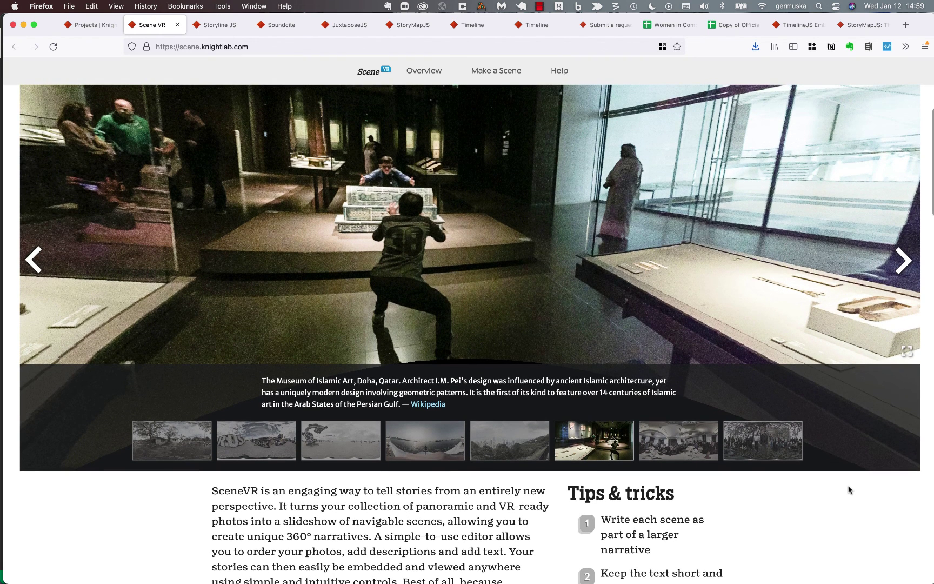